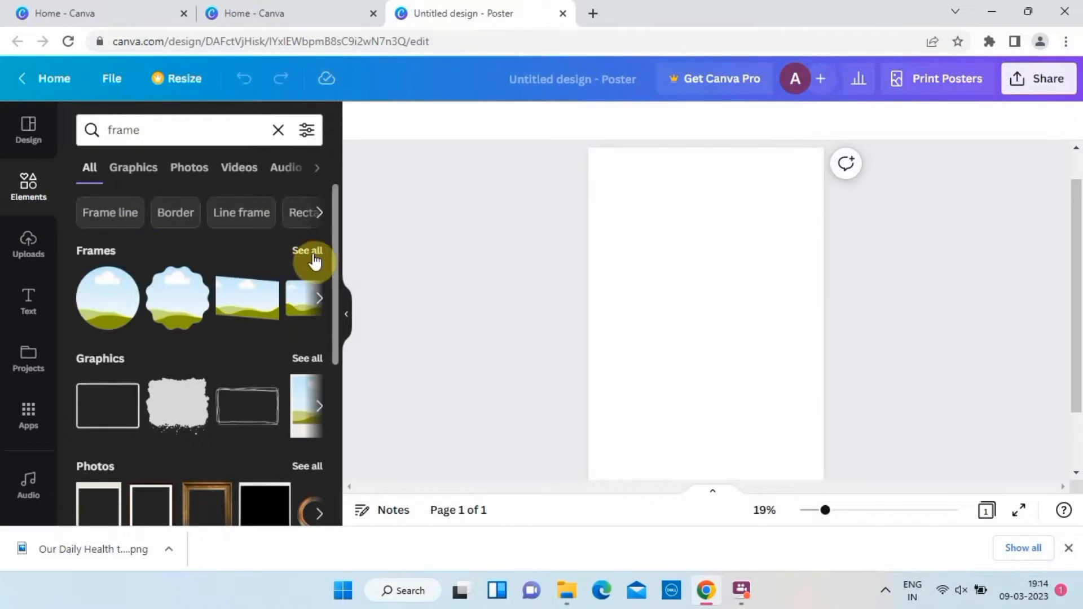
# Add the torn-paper frame from the frame results and enlarge it to span the top of the poster.
pyautogui.click(308, 251)
pyautogui.scroll(-5, 254, 324)
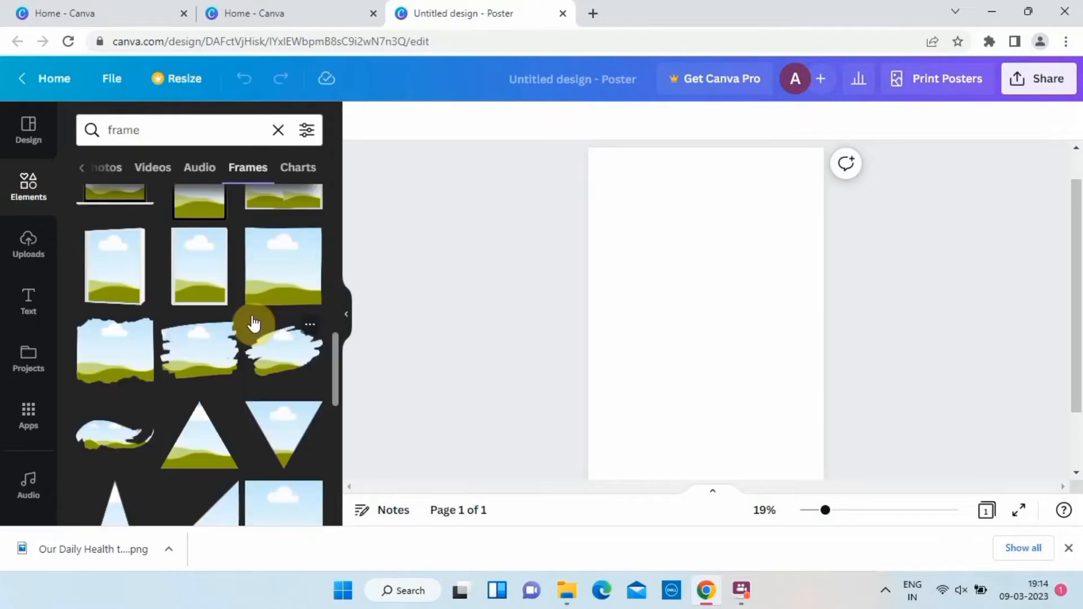
pyautogui.click(137, 362)
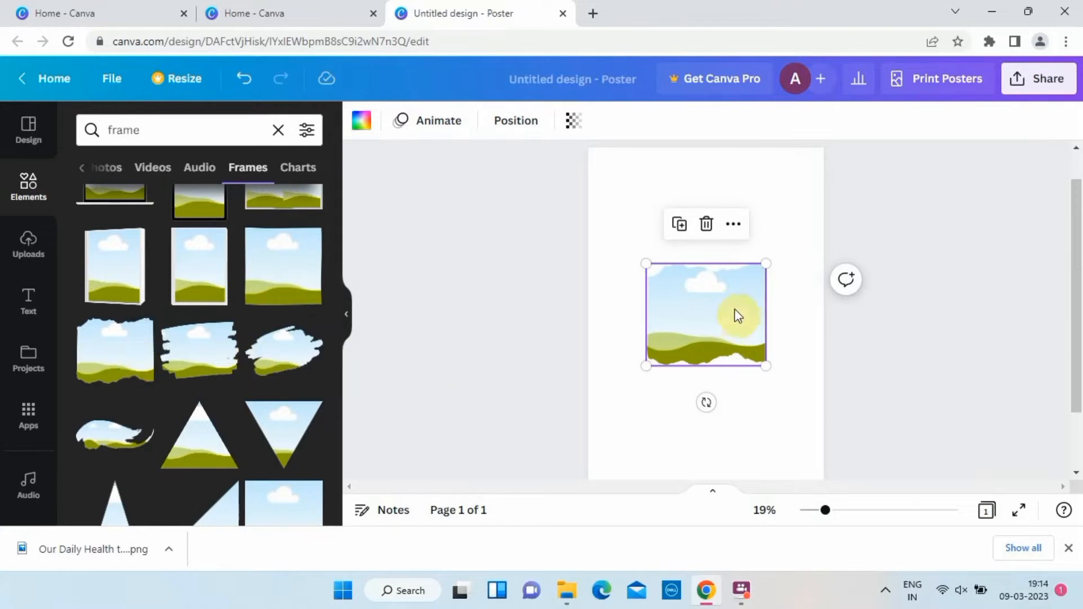
pyautogui.moveTo(735, 309); pyautogui.dragTo(665, 193)
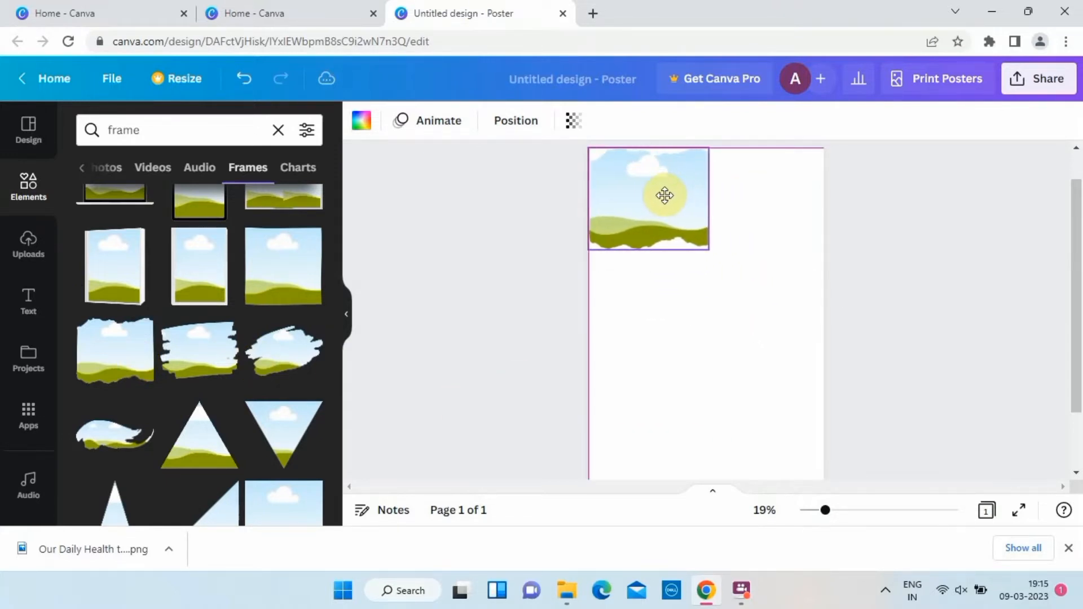
pyautogui.moveTo(710, 249); pyautogui.dragTo(841, 314)
pyautogui.click(850, 290)
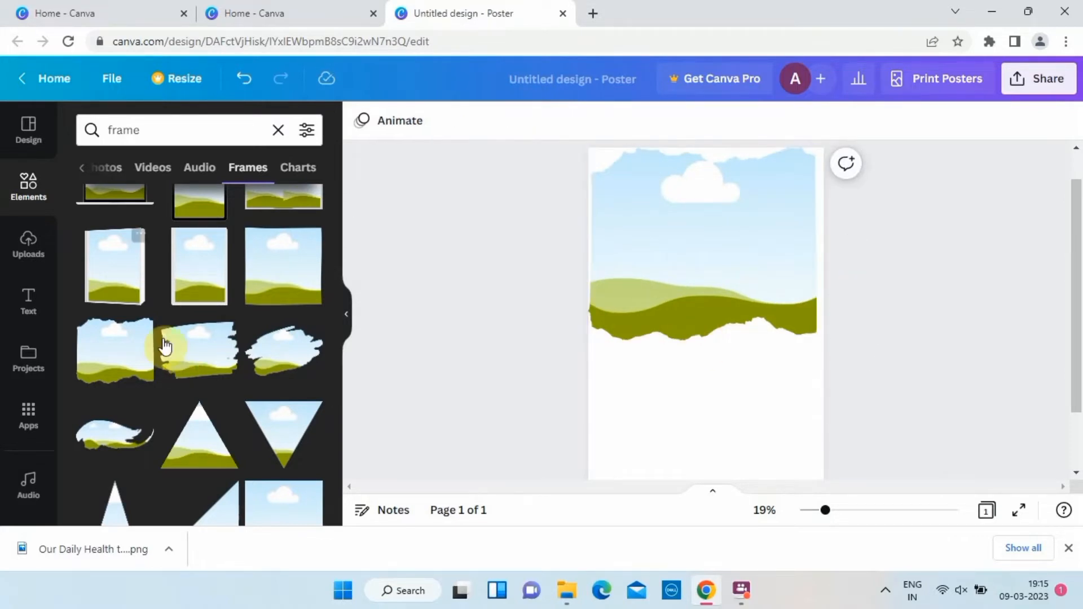
# Search for "travelling" photos and fill the frame with the photo of the woman in a hat with a blue backpack.
pyautogui.click(278, 138)
pyautogui.write('travelling')
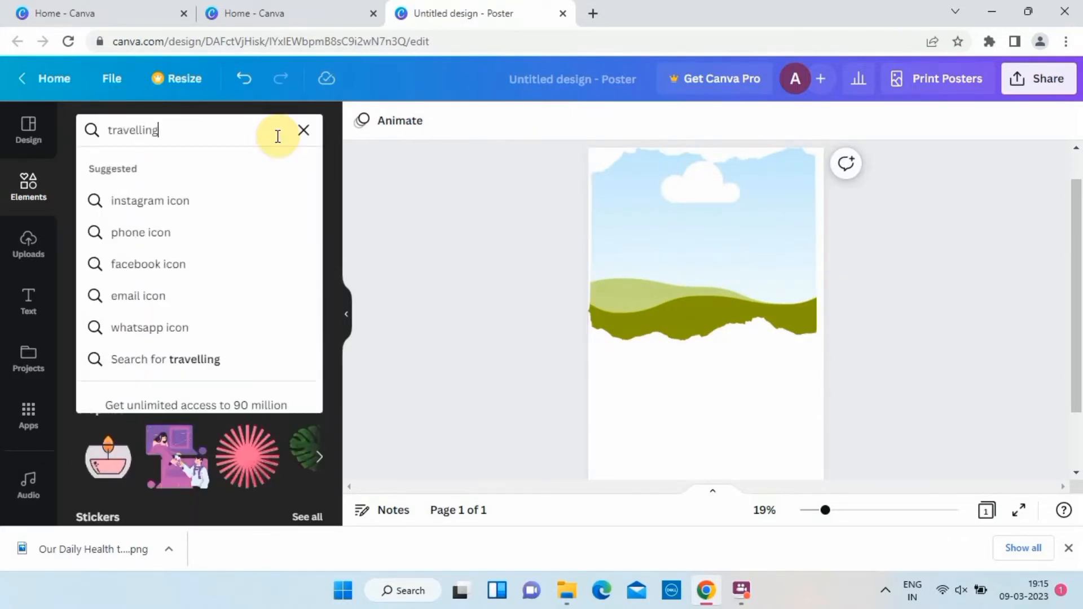
pyautogui.press('Return')
pyautogui.click(203, 168)
pyautogui.scroll(-5, 228, 344)
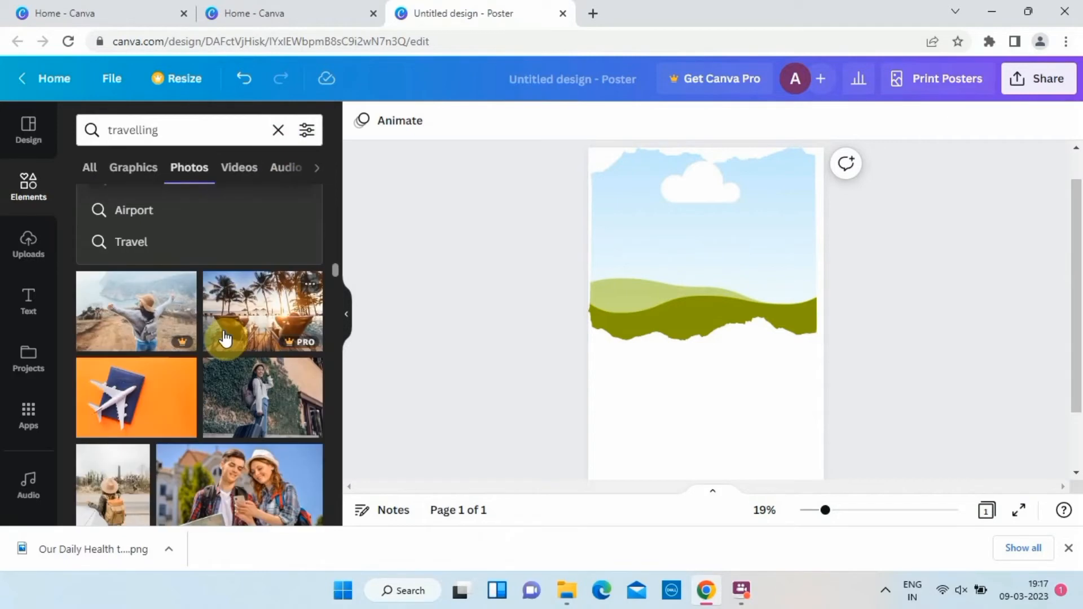
pyautogui.scroll(-8, 236, 354)
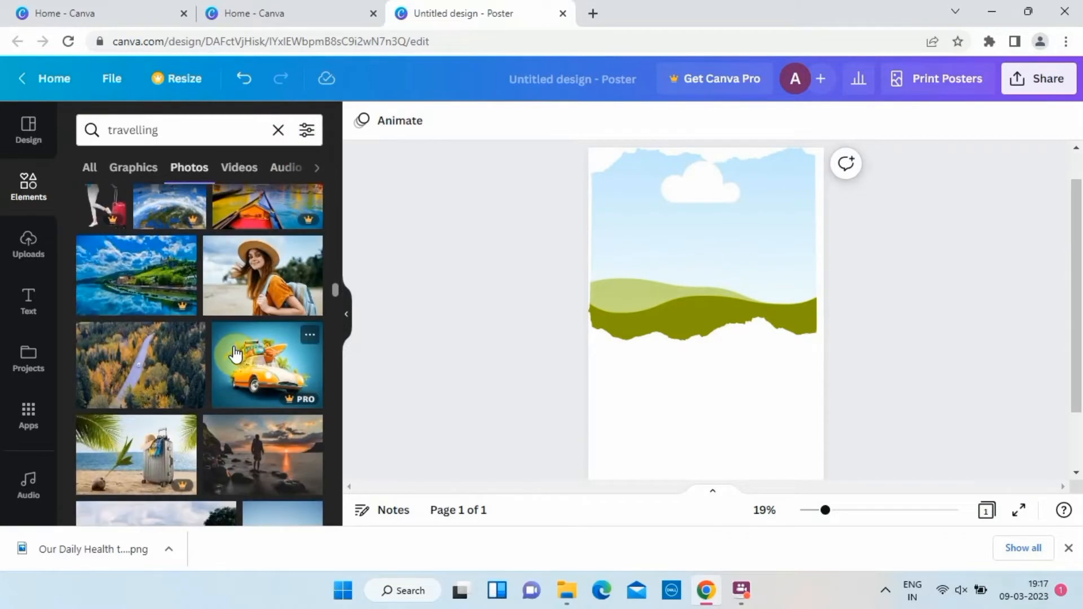
pyautogui.click(263, 280)
pyautogui.moveTo(705, 314); pyautogui.dragTo(614, 286)
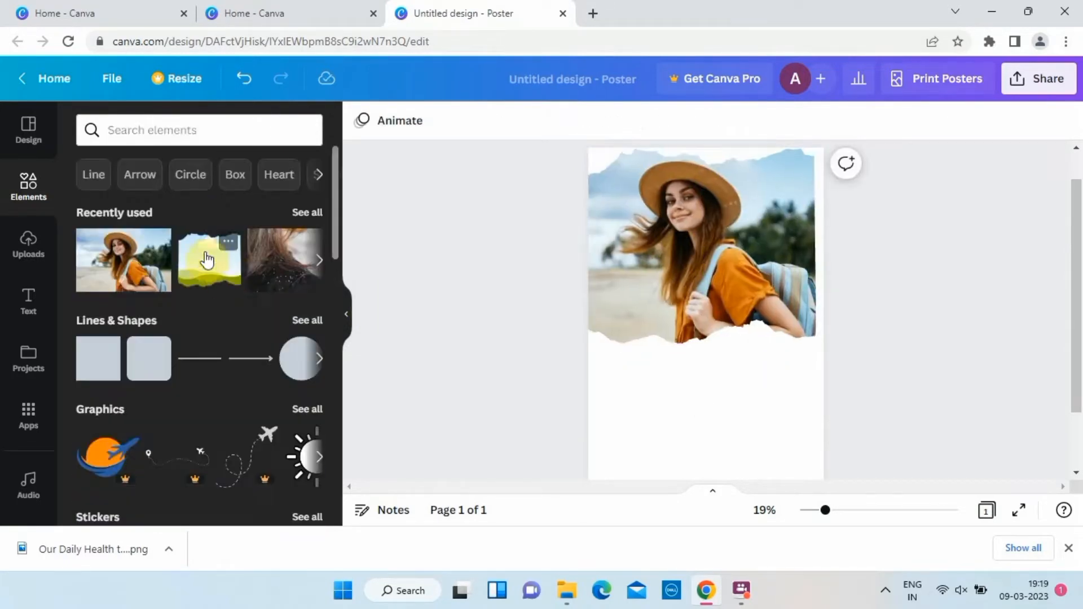
# Add a heading reading "Lets travel" with "WITH US" on a second line.
pyautogui.click(26, 308)
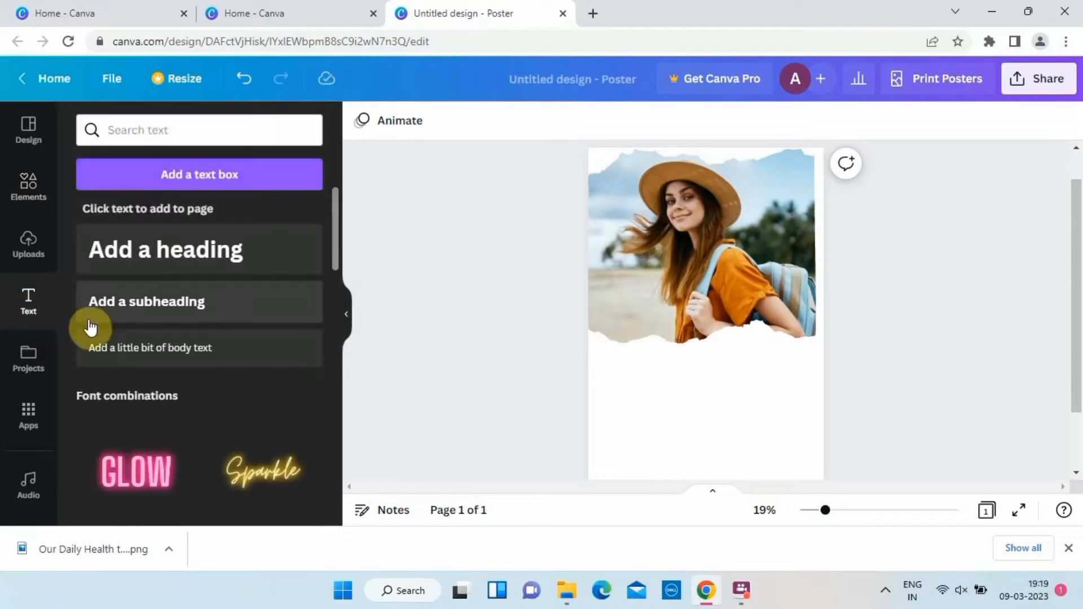
pyautogui.click(170, 266)
pyautogui.write('Le')
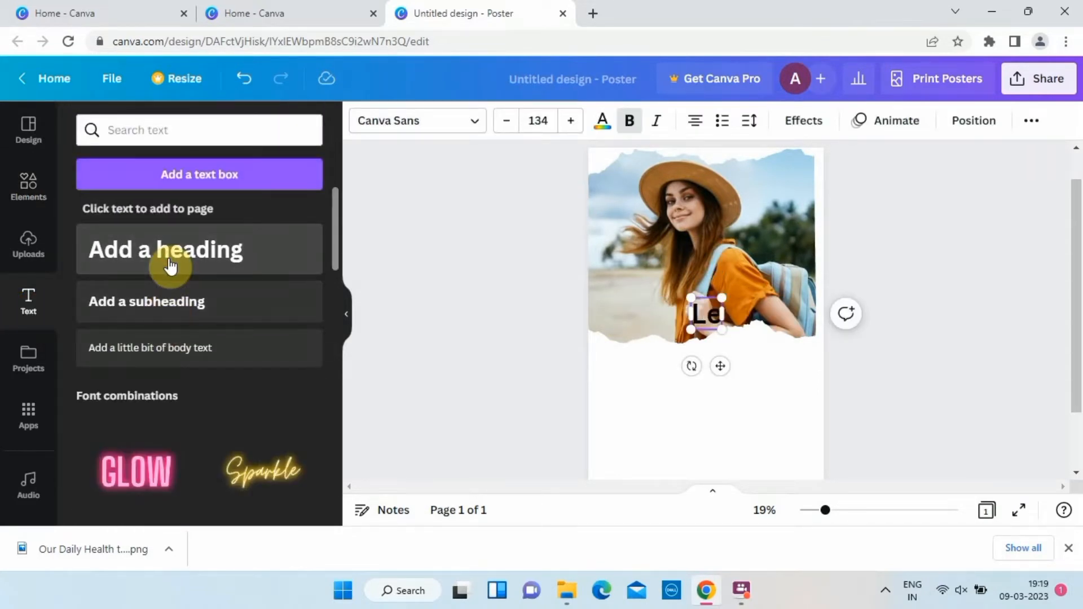
pyautogui.write('ts travel')
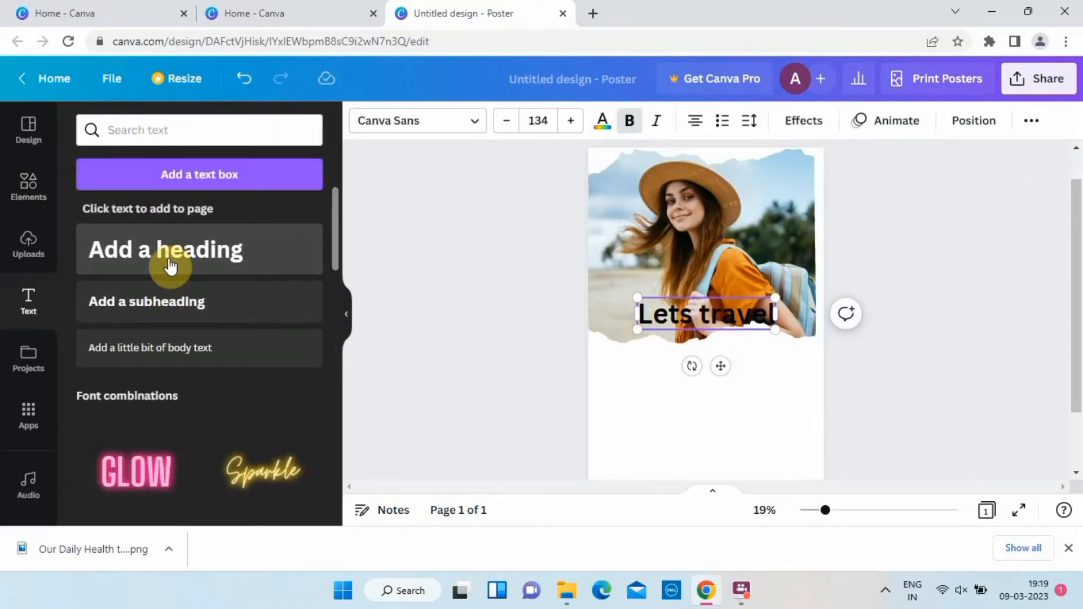
pyautogui.press('Return')
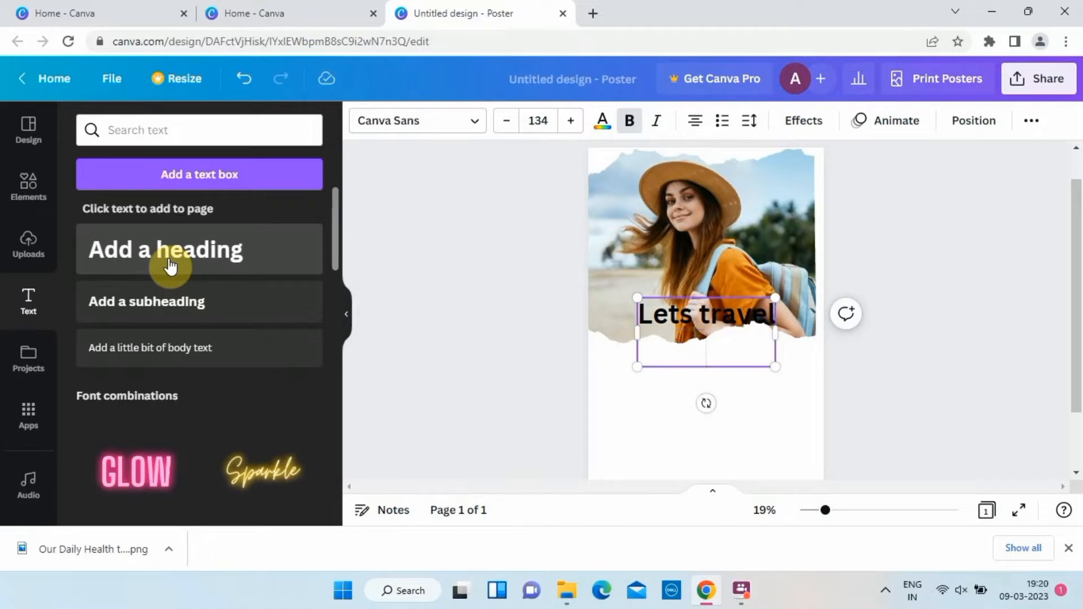
pyautogui.write('WITH US')
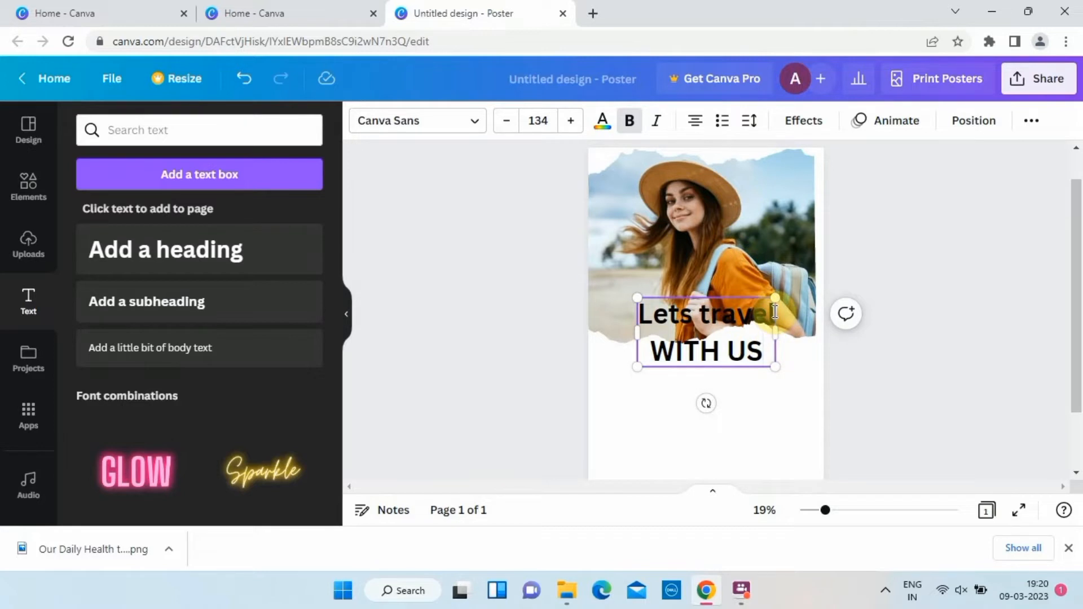
# Set the font of the "Lets travel" line to Apricots.
pyautogui.moveTo(773, 314); pyautogui.dragTo(633, 313)
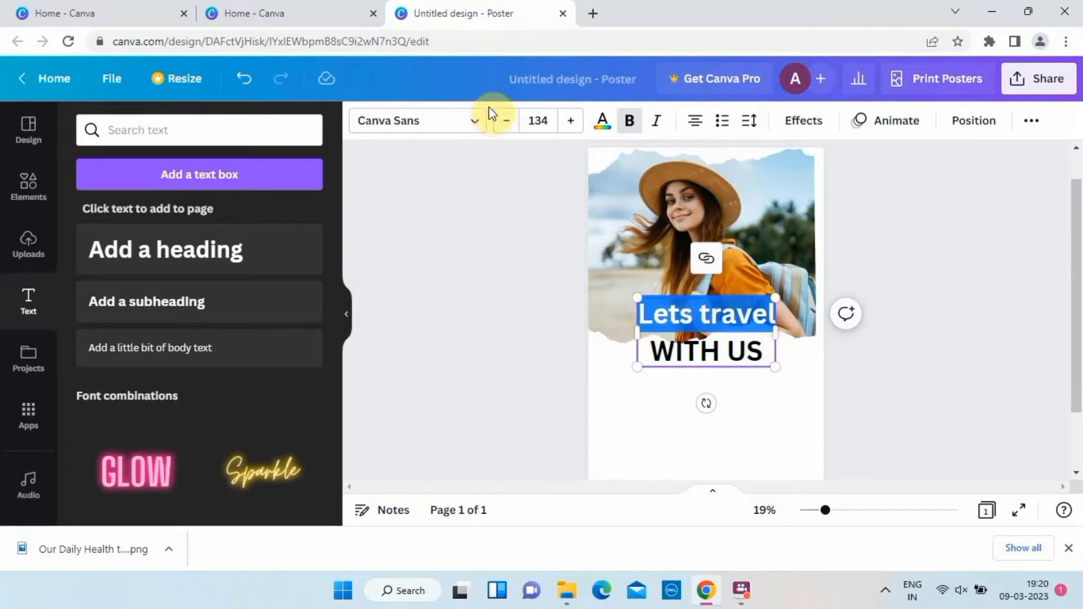
pyautogui.click(472, 127)
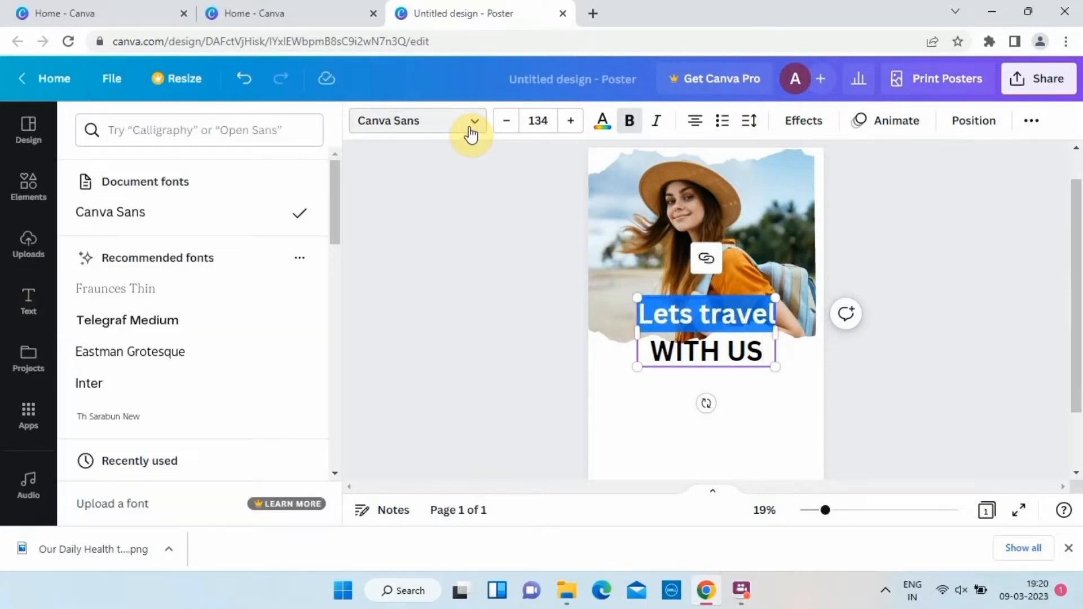
pyautogui.click(280, 128)
pyautogui.write('ap')
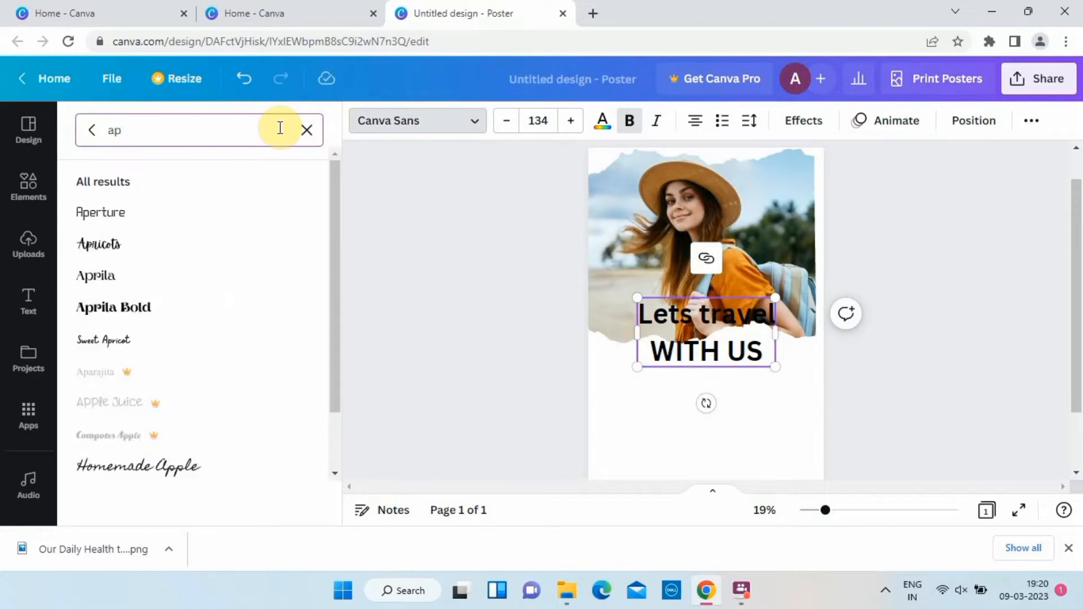
pyautogui.click(134, 260)
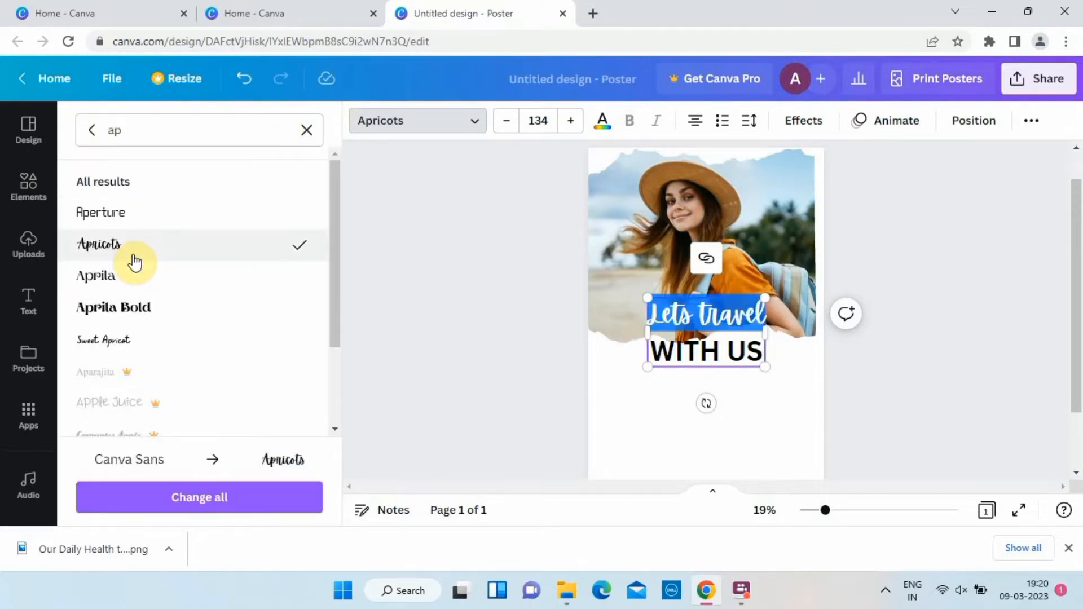
# Reduce the "WITH US" line's font size to 123 and right-align the heading.
pyautogui.moveTo(764, 350); pyautogui.dragTo(644, 353)
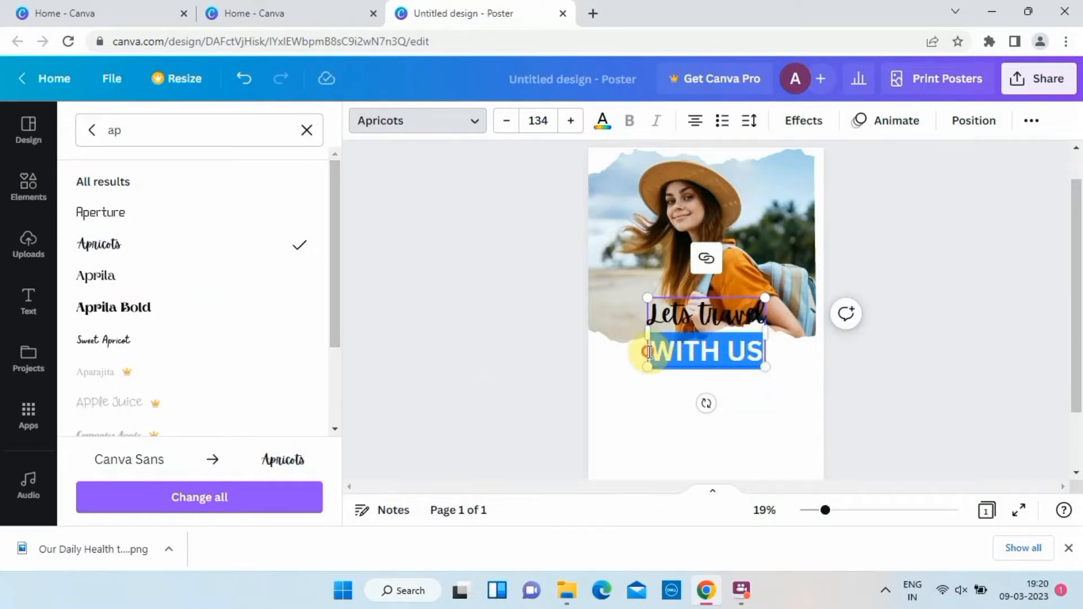
pyautogui.click(506, 129)
pyautogui.click(506, 129)
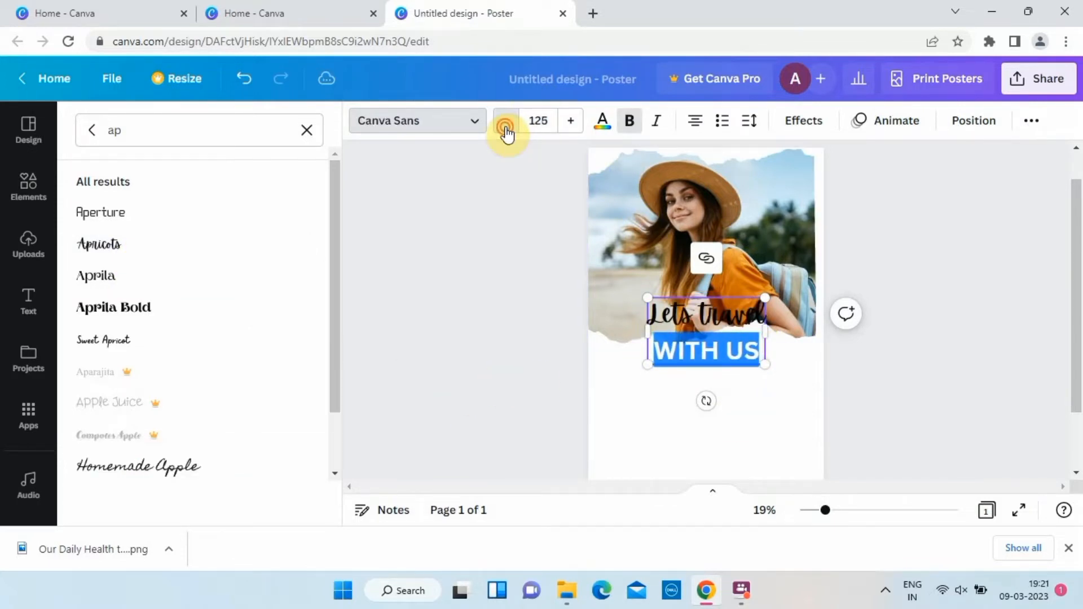
pyautogui.click(507, 128)
pyautogui.click(700, 123)
pyautogui.click(702, 124)
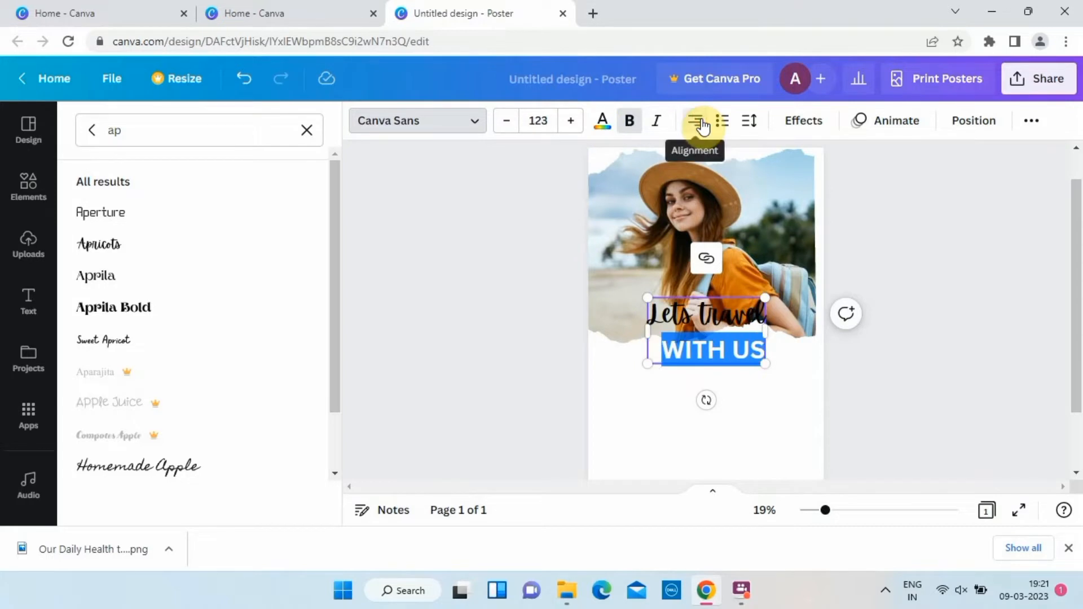
# Reduce the font size of the "WITH US" line further to 79.
pyautogui.click(666, 349)
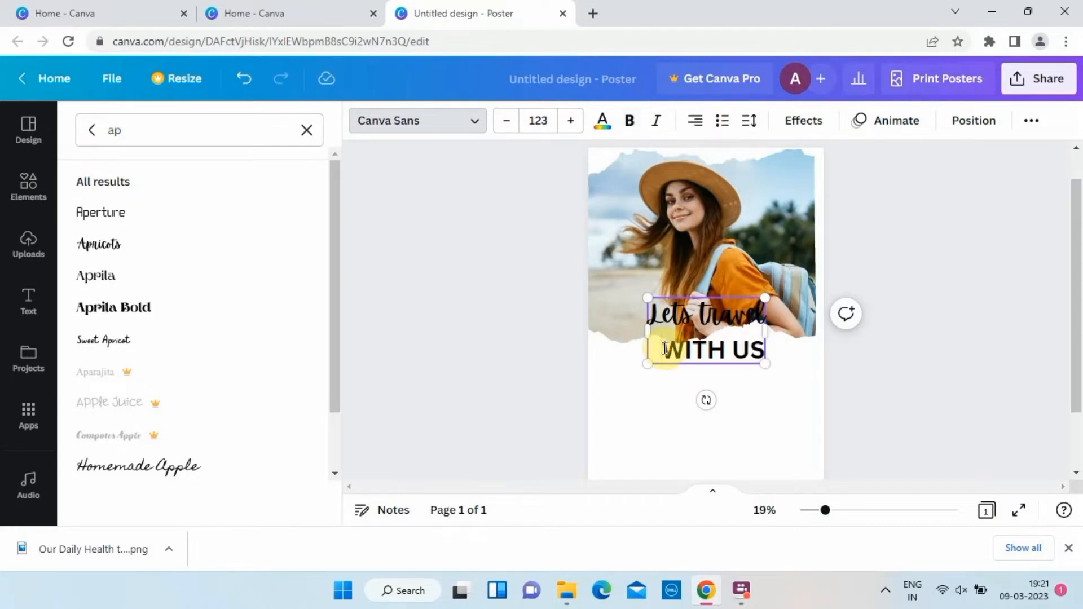
pyautogui.moveTo(768, 364); pyautogui.dragTo(667, 353)
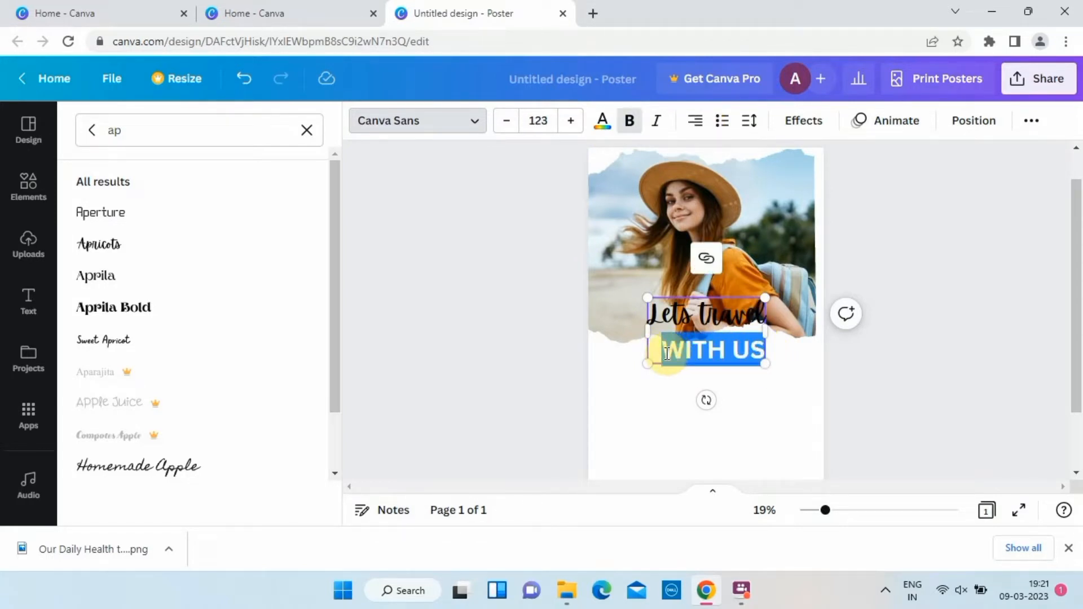
pyautogui.click(510, 133)
pyautogui.click(510, 134)
pyautogui.click(511, 135)
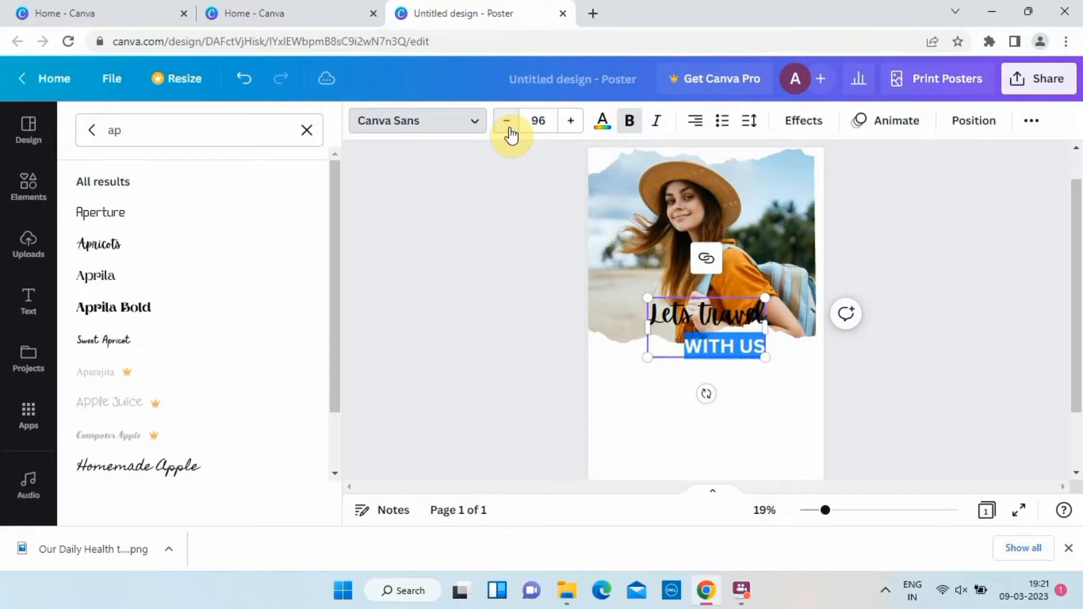
pyautogui.click(511, 134)
pyautogui.click(511, 135)
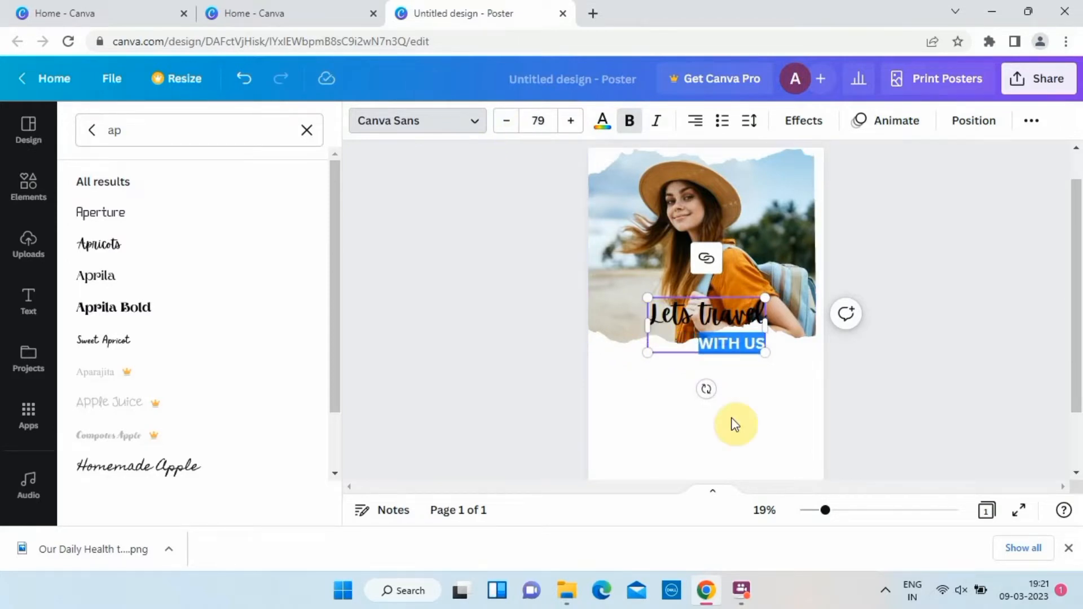
pyautogui.click(753, 397)
# Move the "Lets travel WITH US" heading into the white area just below the photo, near the page's right edge.
pyautogui.click(721, 325)
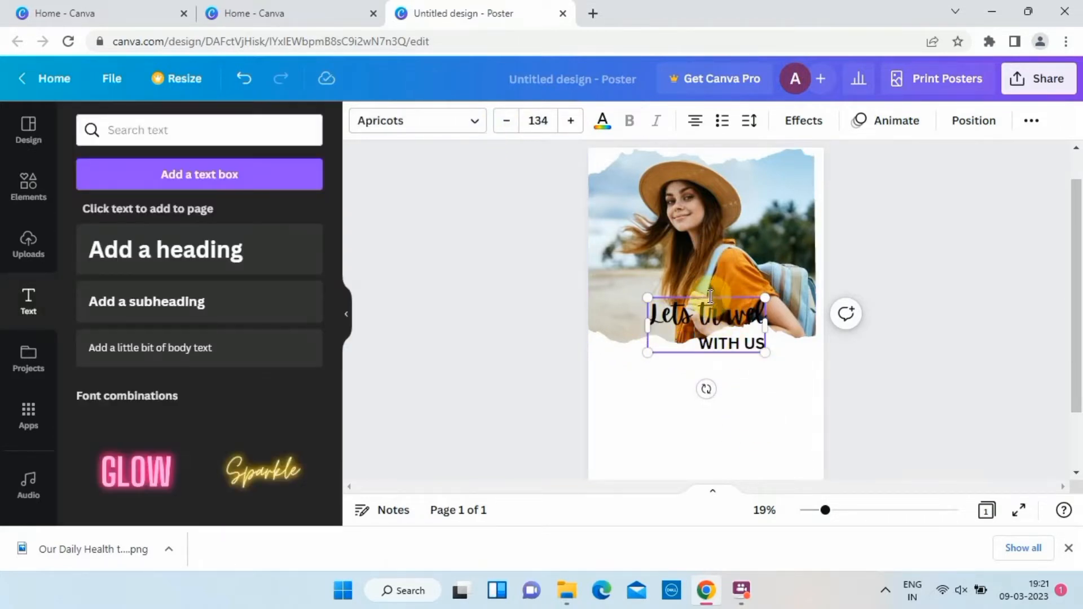
pyautogui.moveTo(711, 297); pyautogui.dragTo(743, 344)
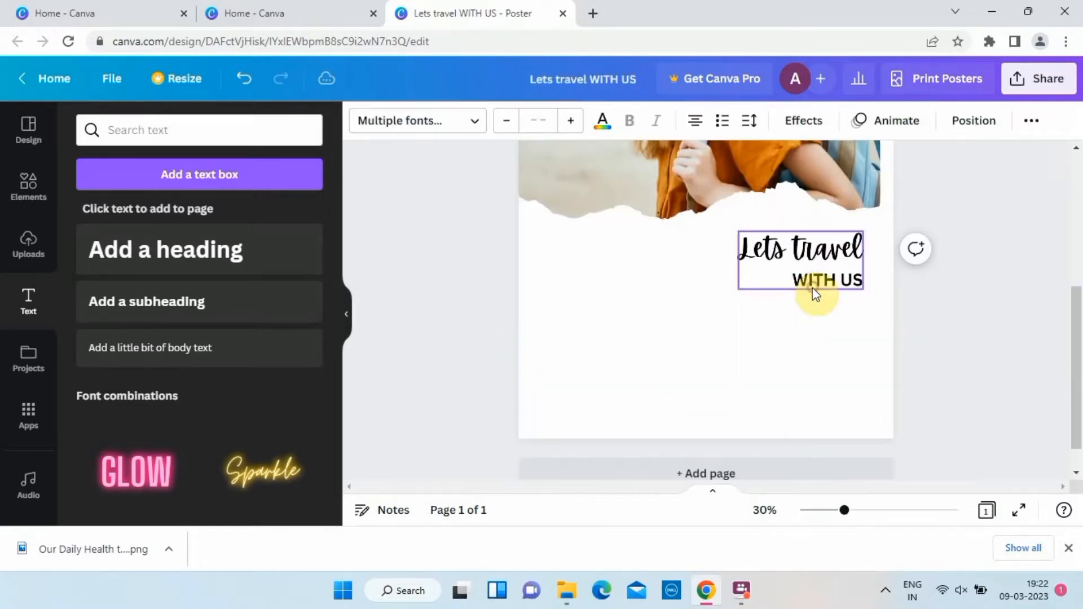
pyautogui.moveTo(811, 288); pyautogui.dragTo(801, 275)
pyautogui.click(759, 331)
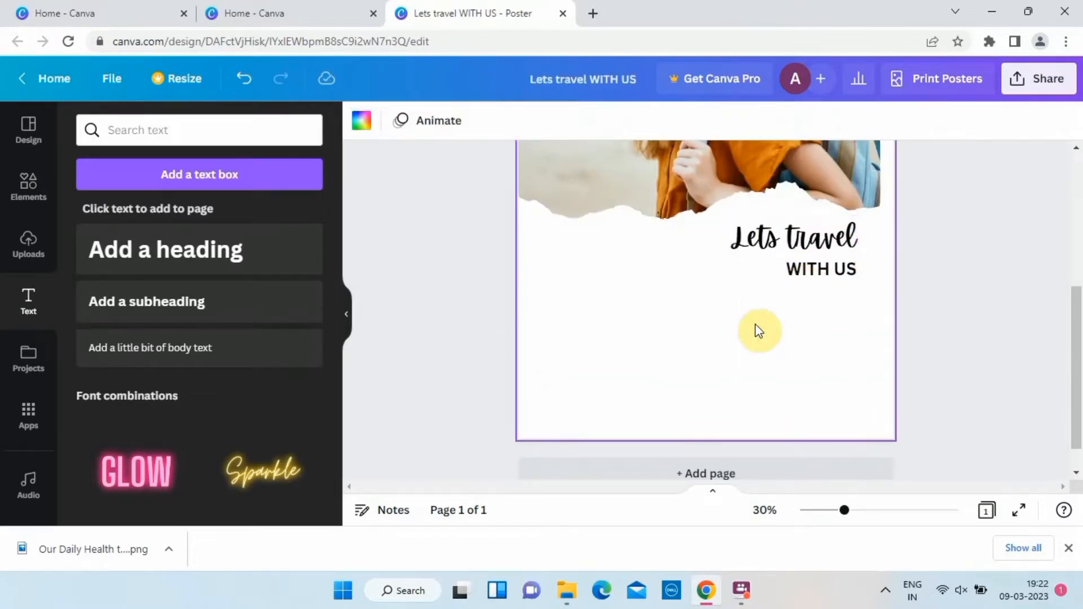
# Add another heading reading "WE OFFER :" to the poster.
pyautogui.click(271, 248)
pyautogui.write('WE OFFE')
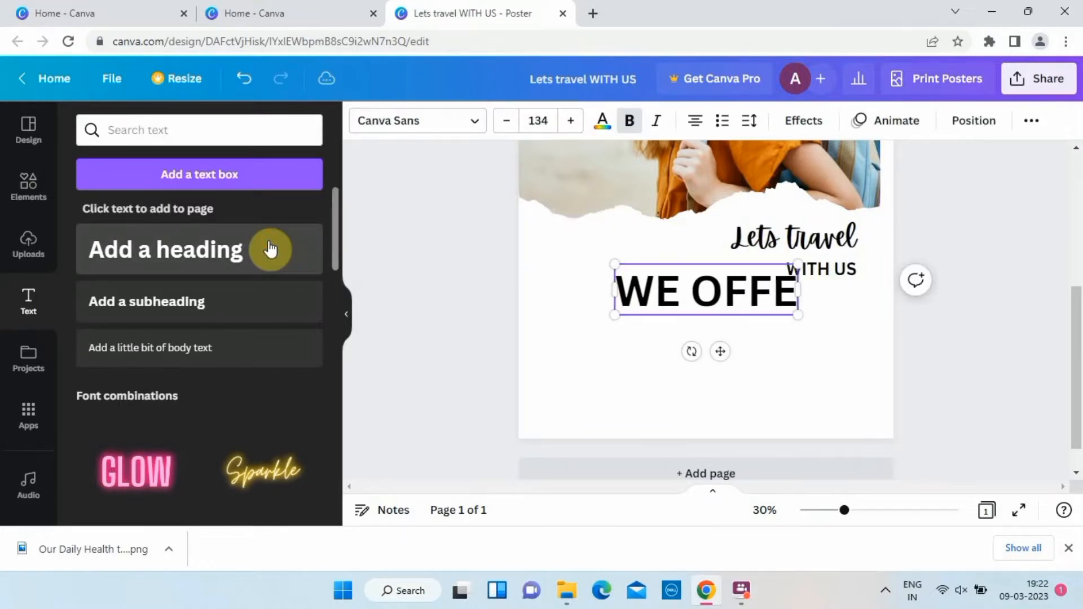
pyautogui.write('R :')
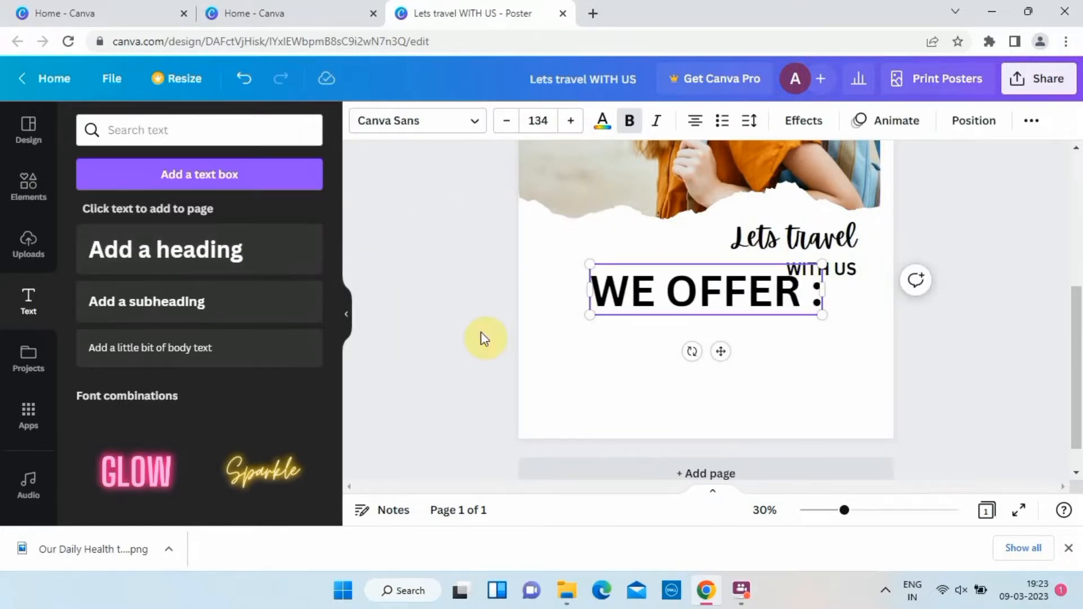
# Shrink the "WE OFFER :" text to about size 29 and place it beneath "WITH US", aligned with its right edge.
pyautogui.moveTo(823, 263); pyautogui.dragTo(653, 294)
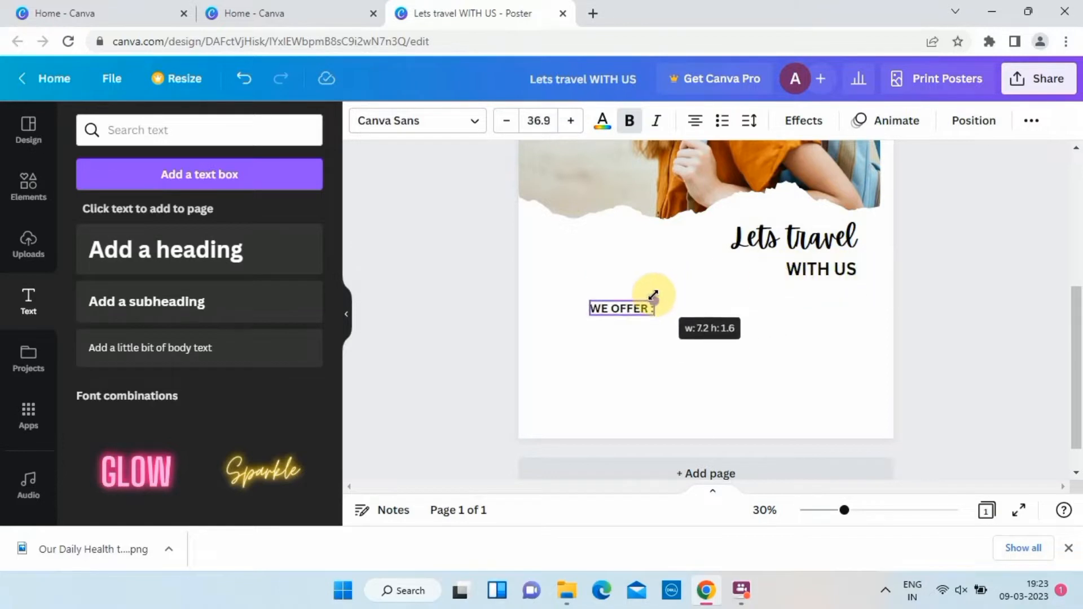
pyautogui.moveTo(634, 353); pyautogui.dragTo(838, 343)
pyautogui.moveTo(792, 302); pyautogui.dragTo(805, 300)
# Tighten the line spacing of the "Lets travel WITH US" heading to 1.04.
pyautogui.click(777, 268)
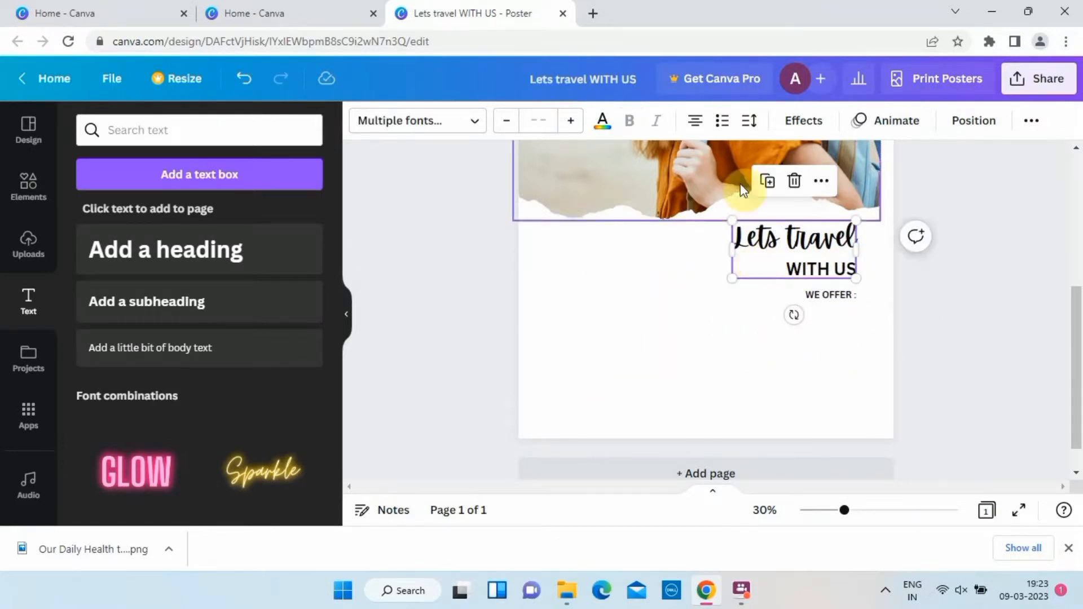
pyautogui.click(751, 121)
pyautogui.scroll(2, 547, 295)
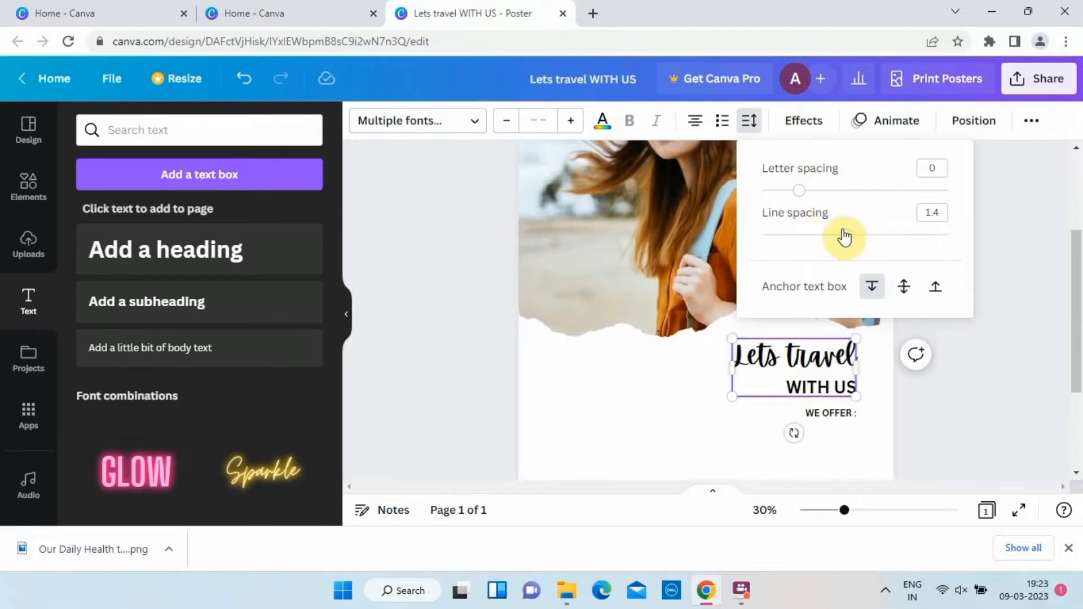
pyautogui.moveTo(845, 235); pyautogui.dragTo(813, 242)
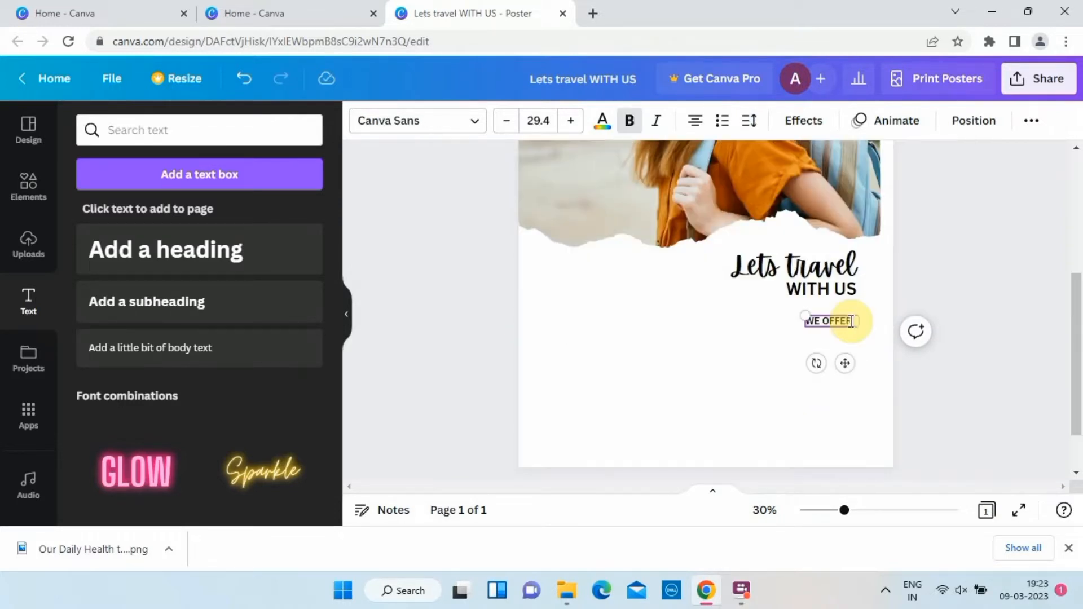
pyautogui.click(475, 317)
# Duplicate the "WE OFFER :" text just beneath itself and replace the copy's text with "Affordable hotel Rooms" and "Travel bus Access" on separate lines.
pyautogui.click(831, 325)
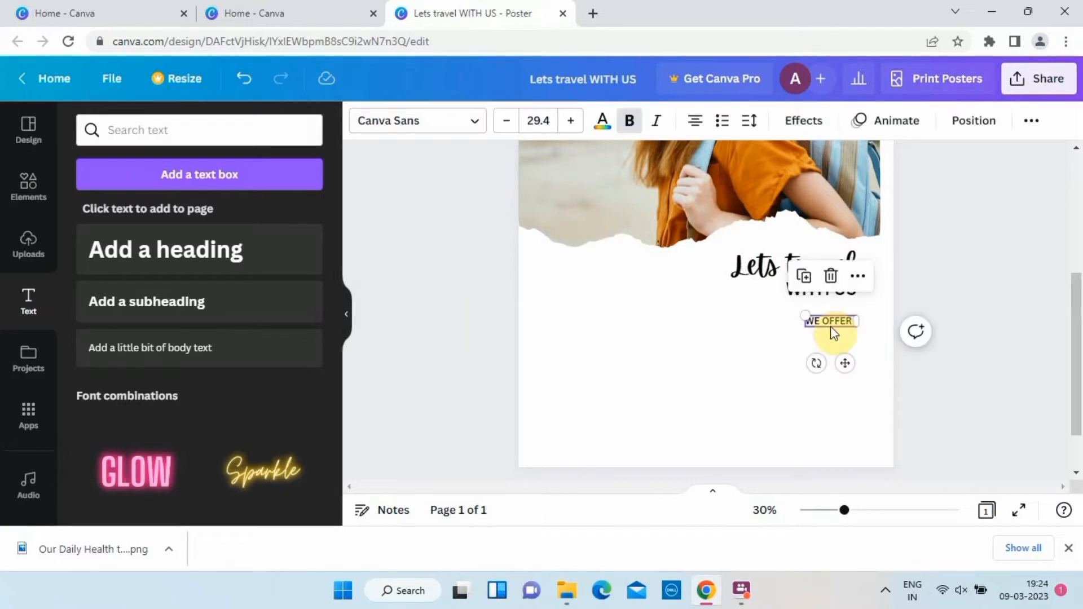
pyautogui.moveTo(830, 326); pyautogui.dragTo(833, 349)
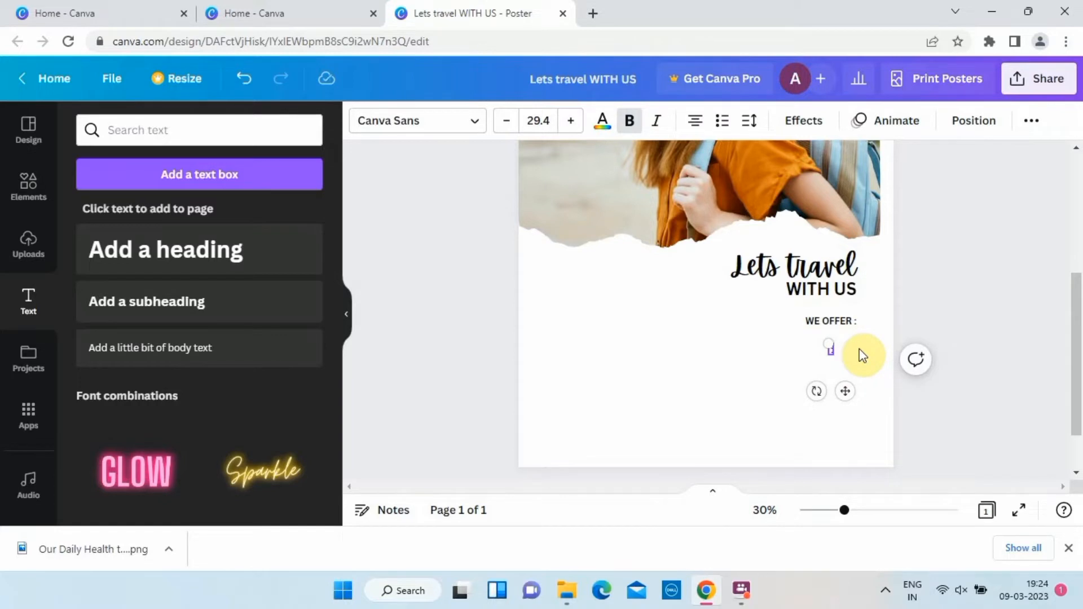
pyautogui.write('rd')
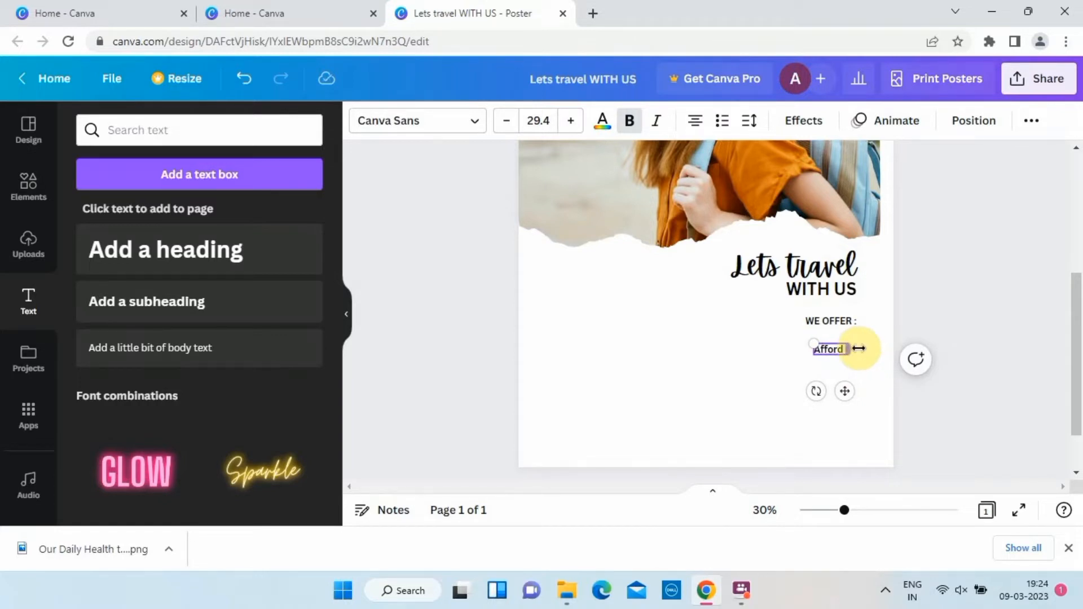
pyautogui.write('able hotel rooms')
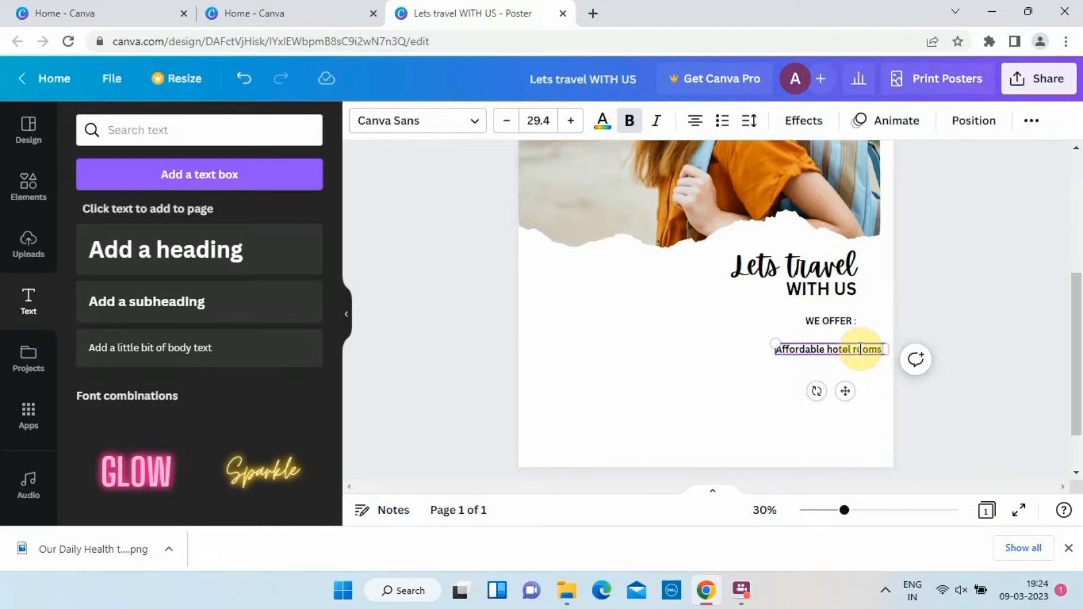
pyautogui.press('BackSpace')
pyautogui.press('BackSpace')
pyautogui.press('BackSpace')
pyautogui.press('BackSpace')
pyautogui.press('BackSpace')
pyautogui.press('BackSpace')
pyautogui.press('BackSpace')
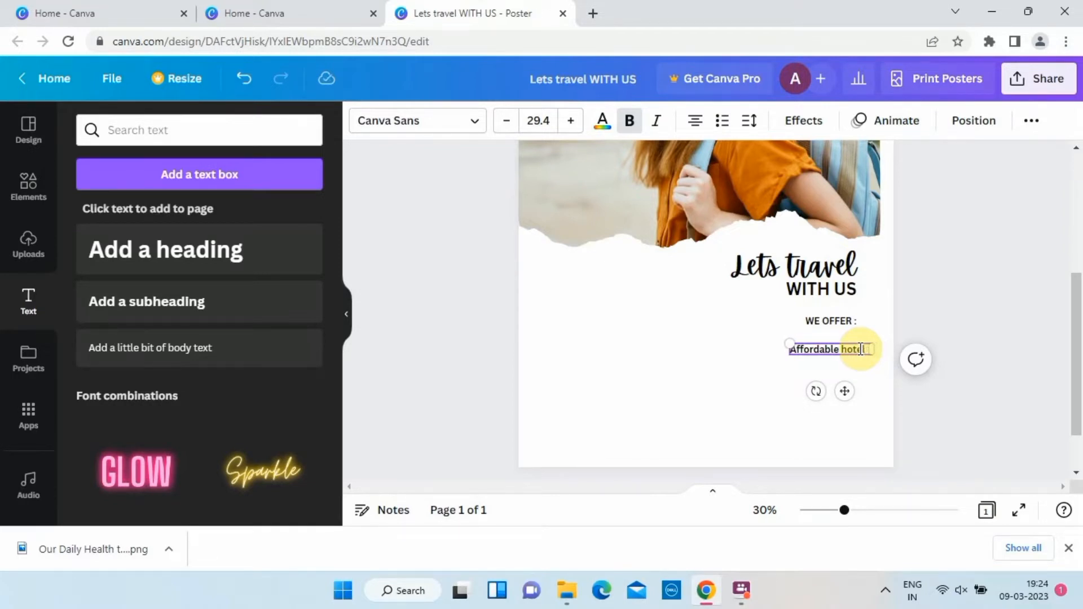
pyautogui.write('Rooms :')
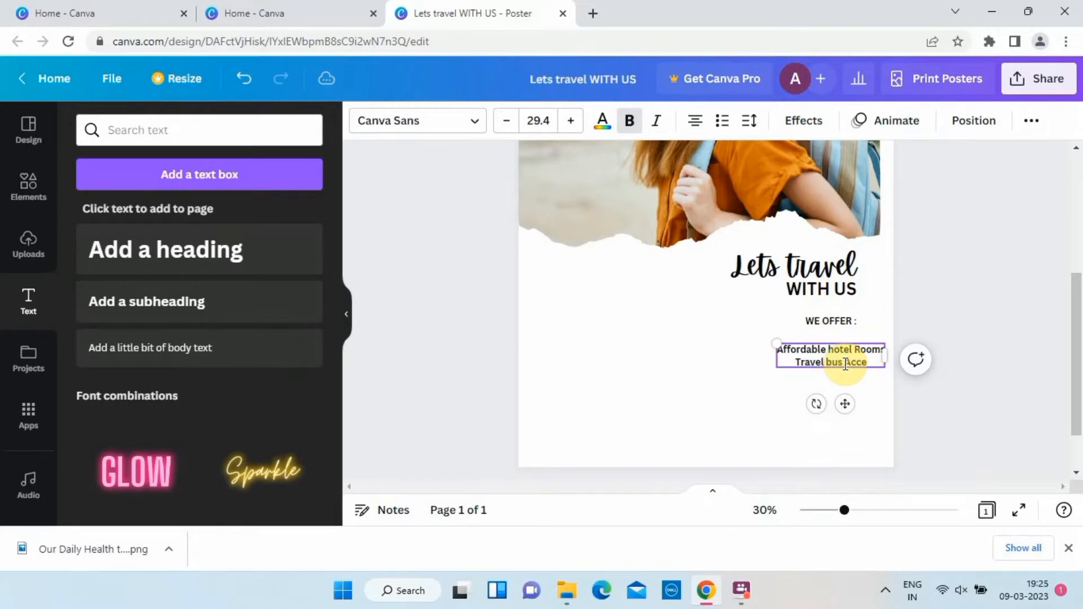
# Continue the offers list with the lines "5 Stars Resturant", "Experience Tour Guide" and "and More".
pyautogui.press('Return')
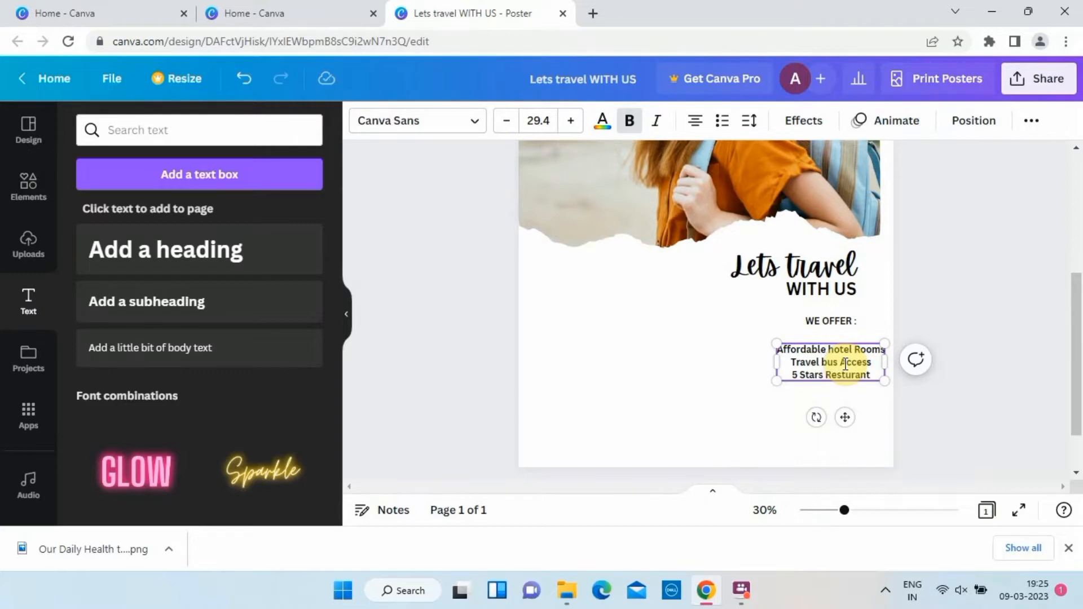
pyautogui.press('Return')
pyautogui.write('E')
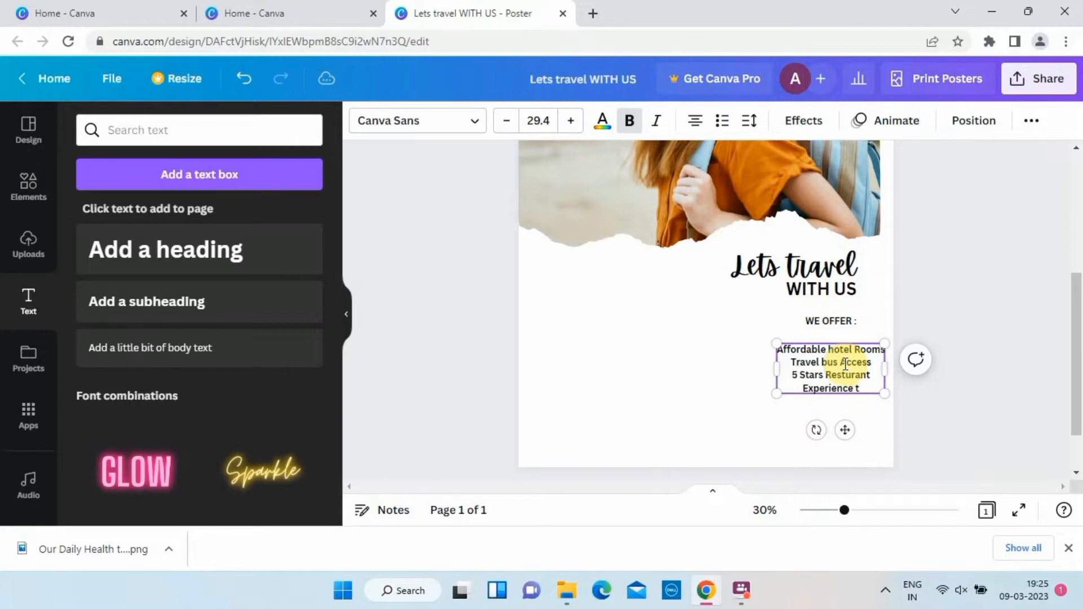
pyautogui.write('xperience Tour Guide')
pyautogui.press('Return')
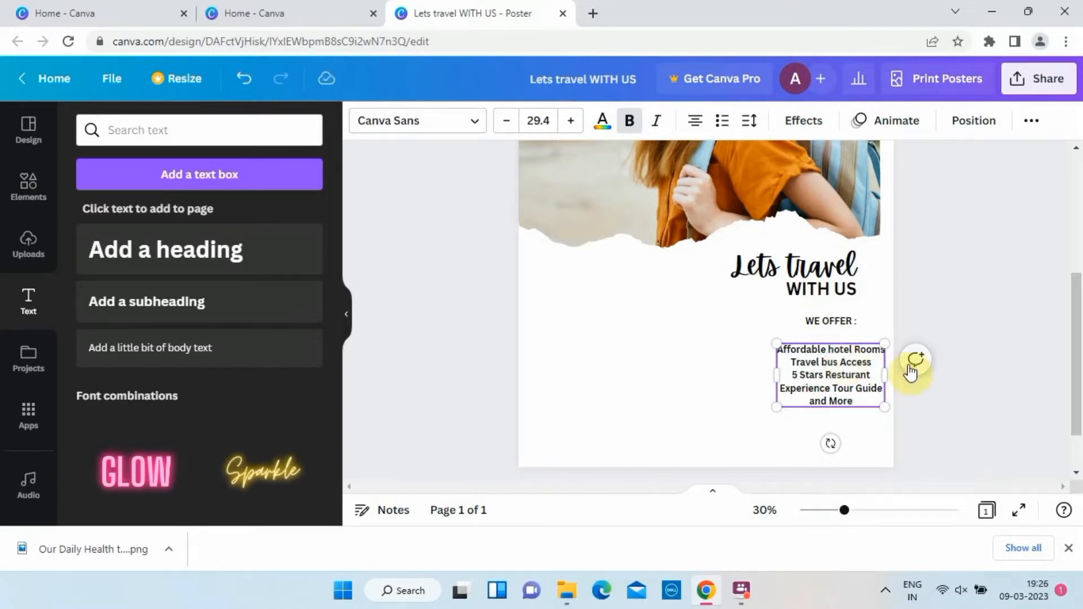
# Right-align all lines of the offers list.
pyautogui.click(693, 121)
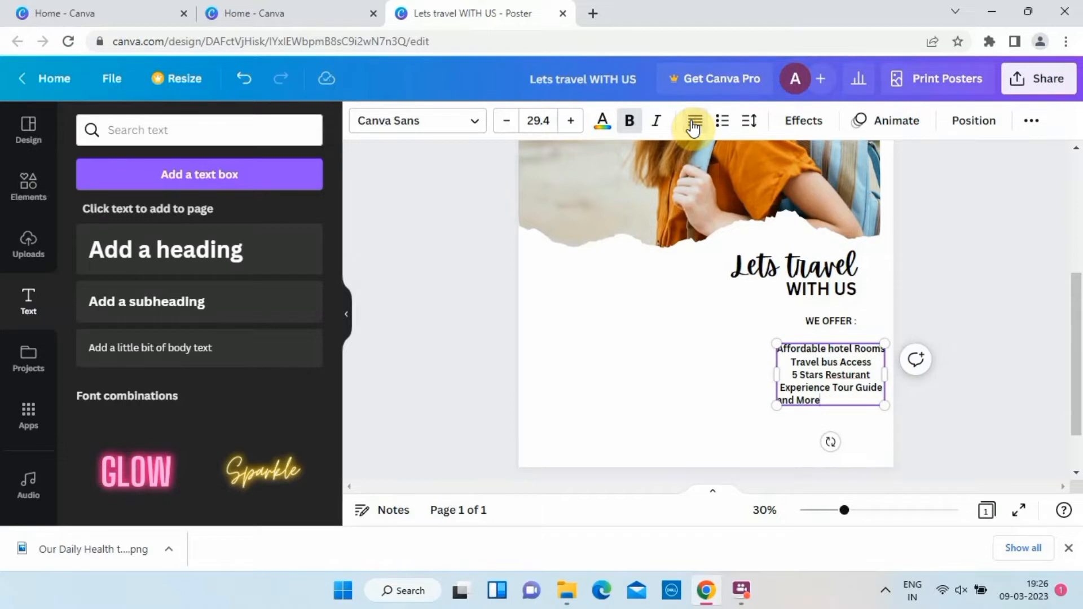
pyautogui.click(694, 121)
pyautogui.click(693, 122)
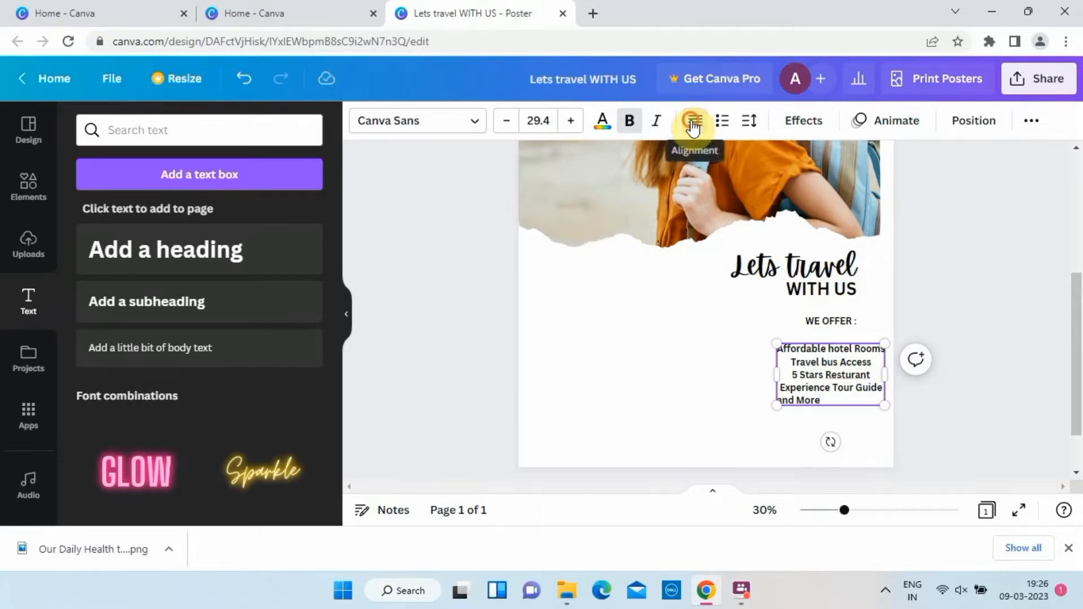
pyautogui.click(694, 122)
pyautogui.moveTo(884, 400); pyautogui.dragTo(824, 378)
pyautogui.click(884, 401)
pyautogui.doubleClick(884, 400)
pyautogui.click(884, 400)
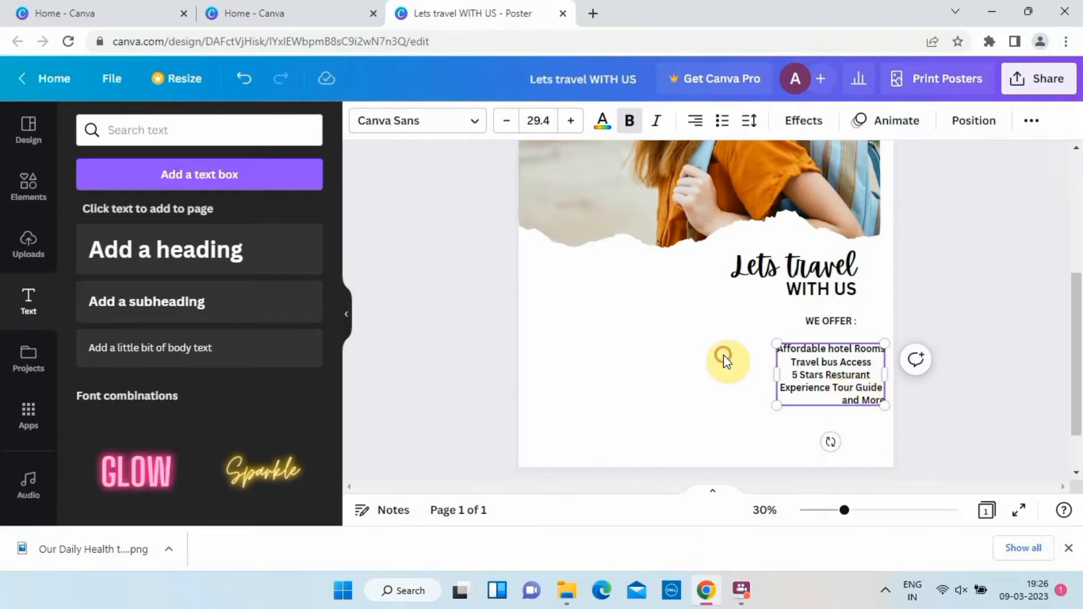
pyautogui.click(717, 356)
pyautogui.click(883, 400)
pyautogui.click(695, 120)
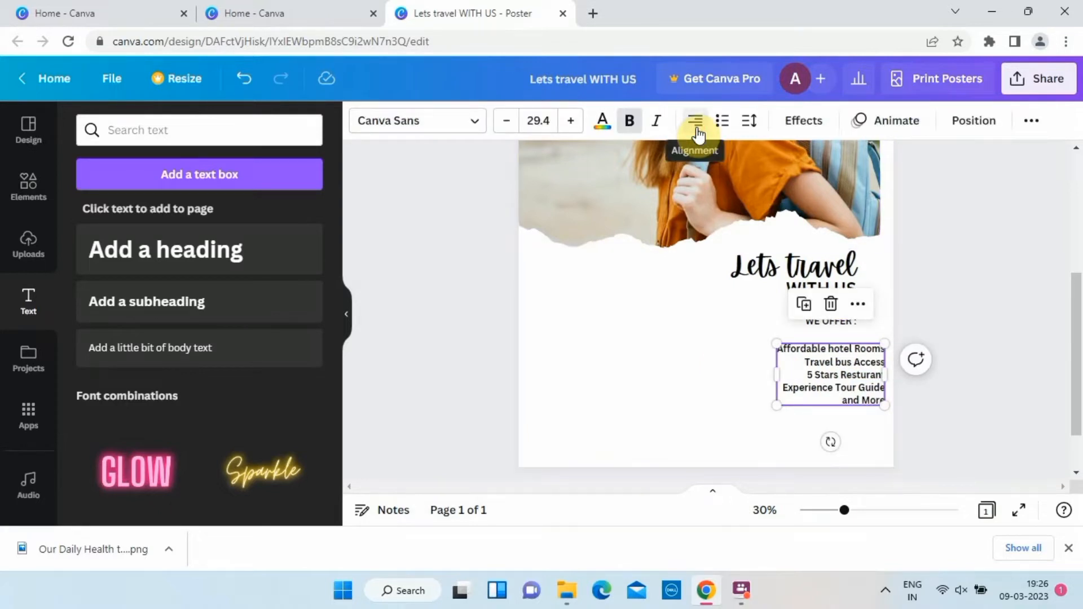
# Line up the offers list's right edge with "WE OFFER :" and reduce its font size to 28.4.
pyautogui.moveTo(846, 375); pyautogui.dragTo(818, 377)
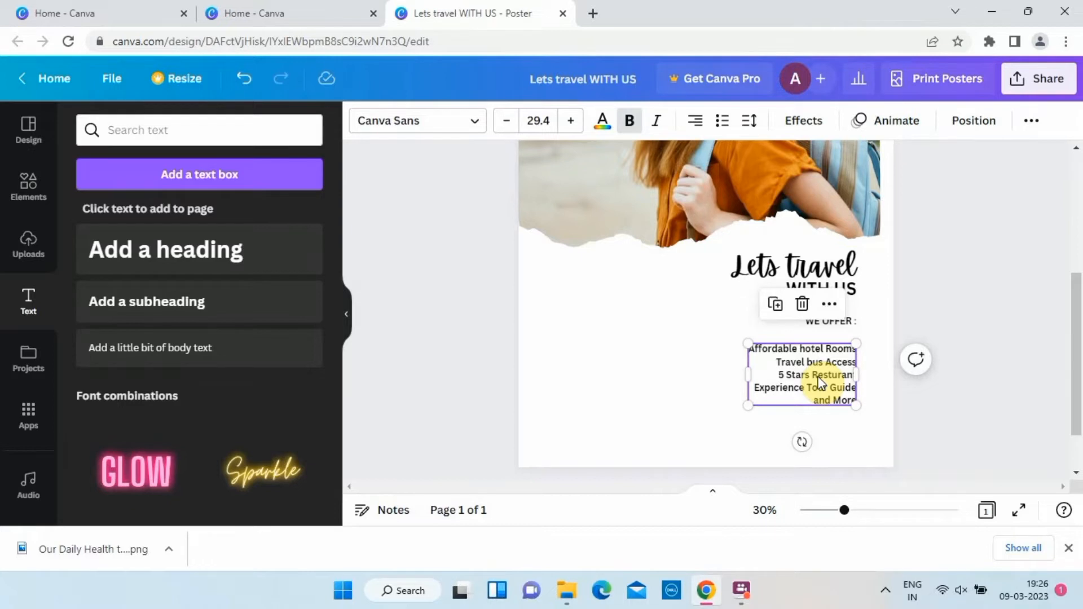
pyautogui.click(631, 355)
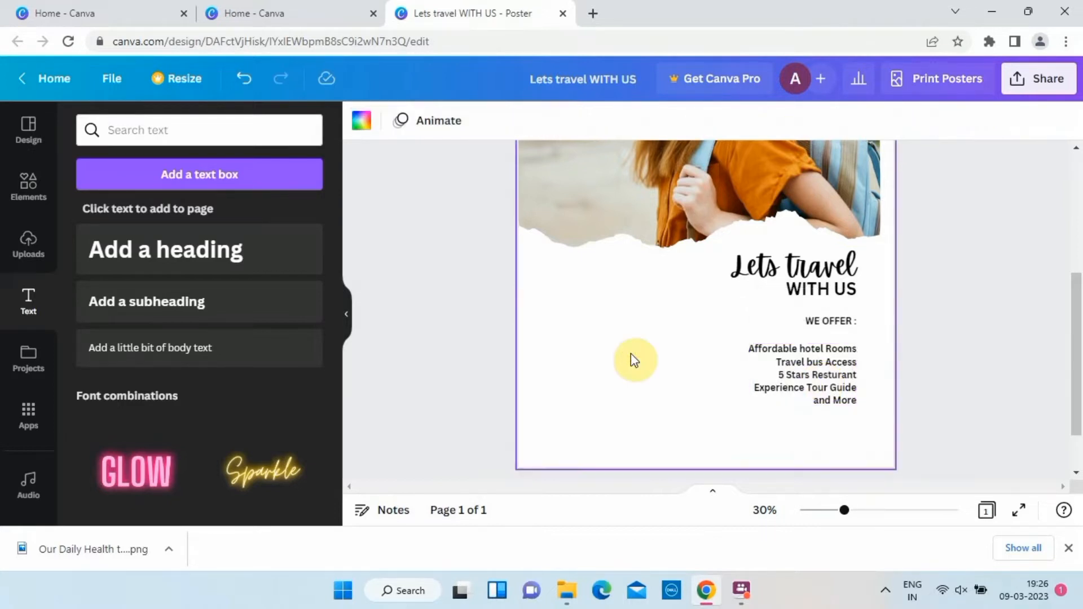
pyautogui.click(811, 387)
pyautogui.click(513, 122)
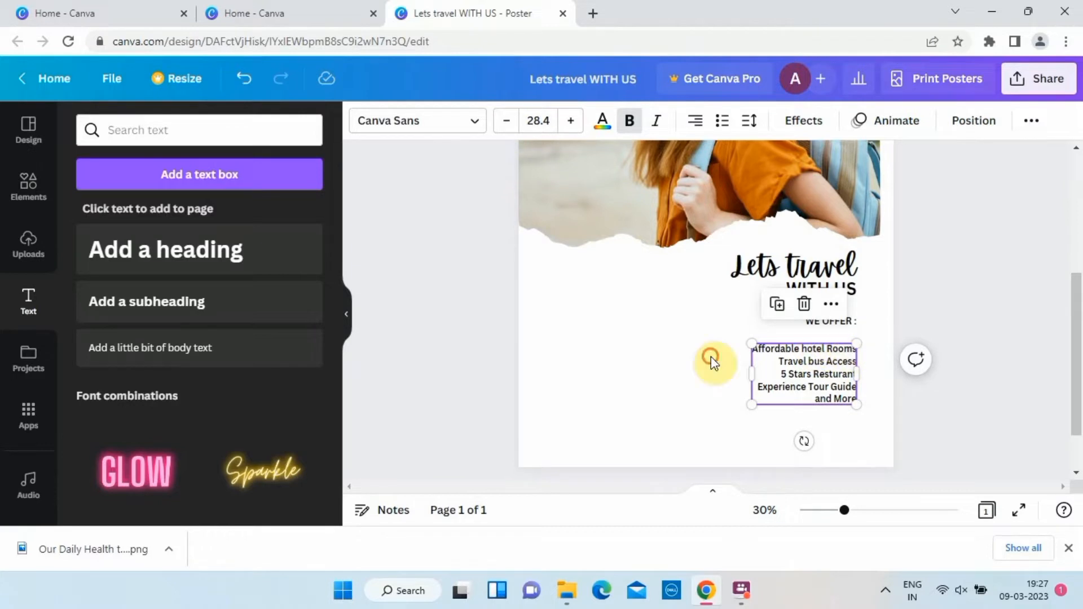
# Place a copy of "WE OFFER :" below the offers list and change its text to "BOOK NOW".
pyautogui.click(824, 323)
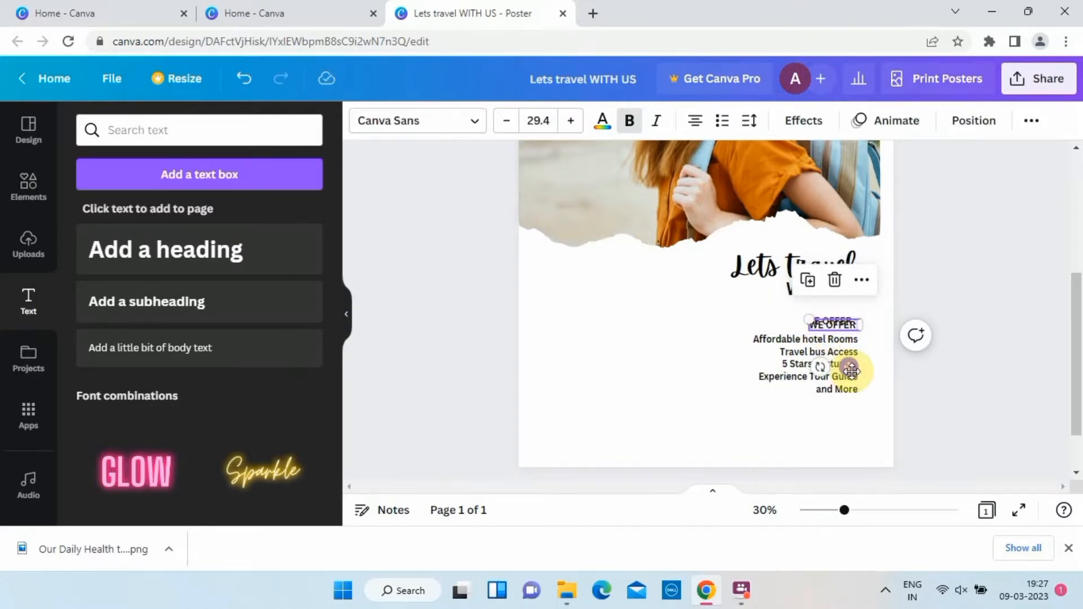
pyautogui.moveTo(846, 365); pyautogui.dragTo(846, 461)
pyautogui.click(743, 322)
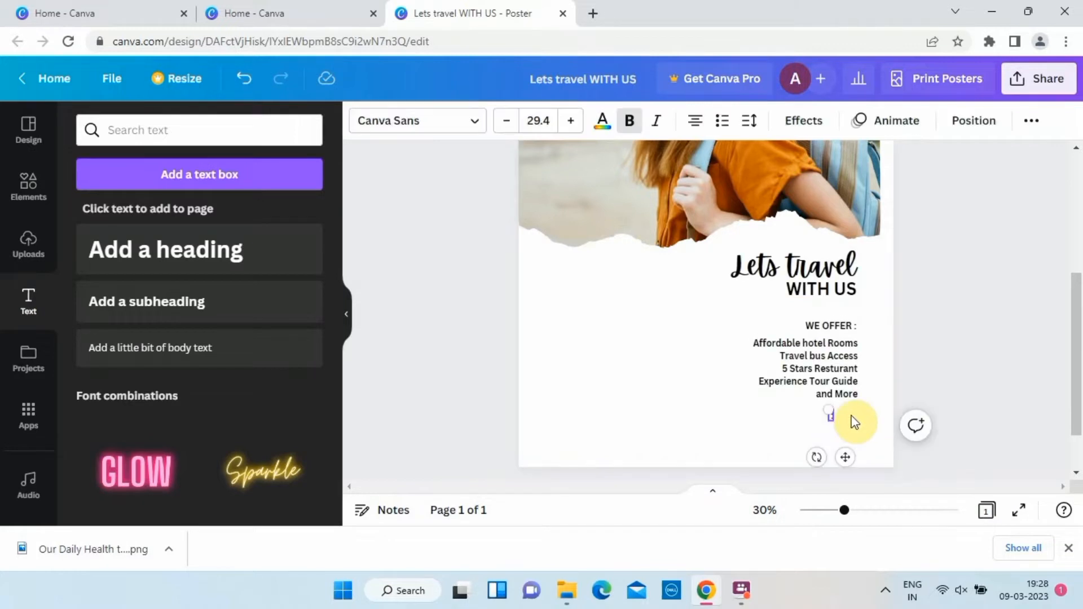
pyautogui.write('BOOK NO')
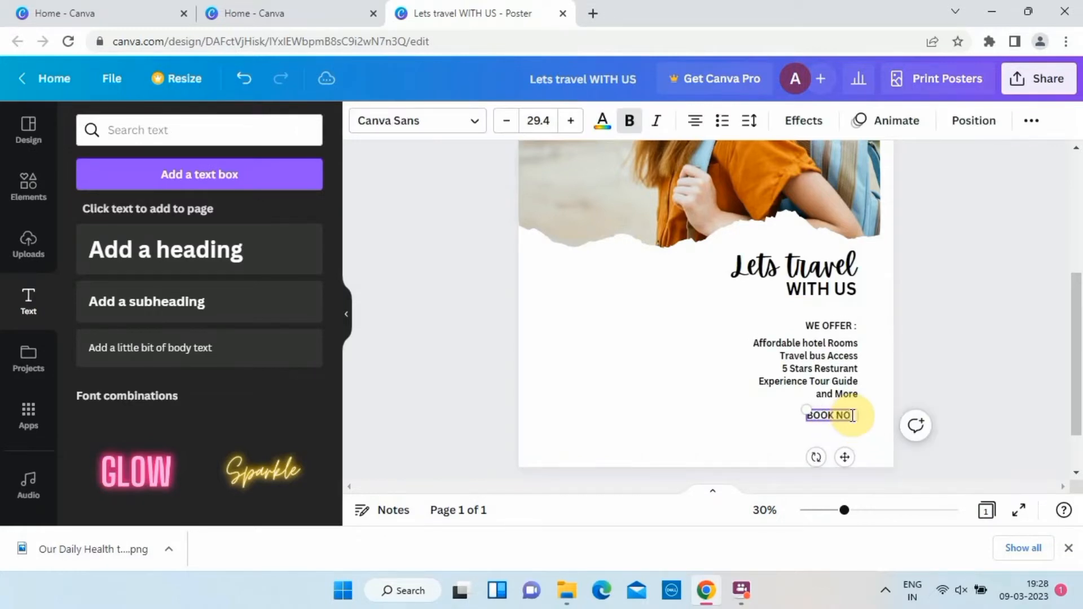
pyautogui.write('W')
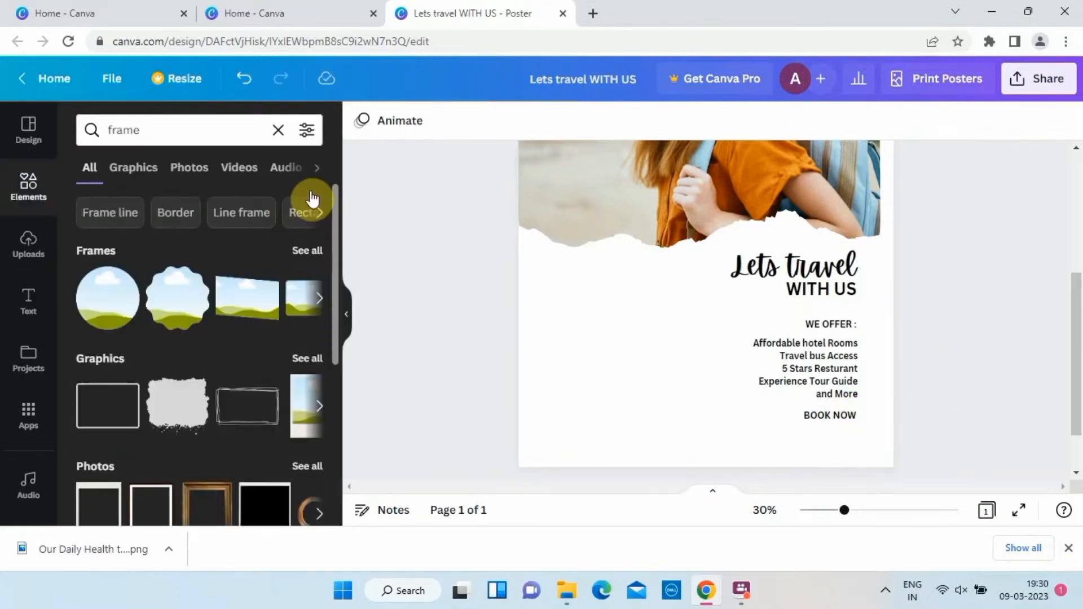
# Add a bordered portrait photo frame, shrink it and place it below the main photo, opposite the "Lets travel" heading.
pyautogui.click(317, 168)
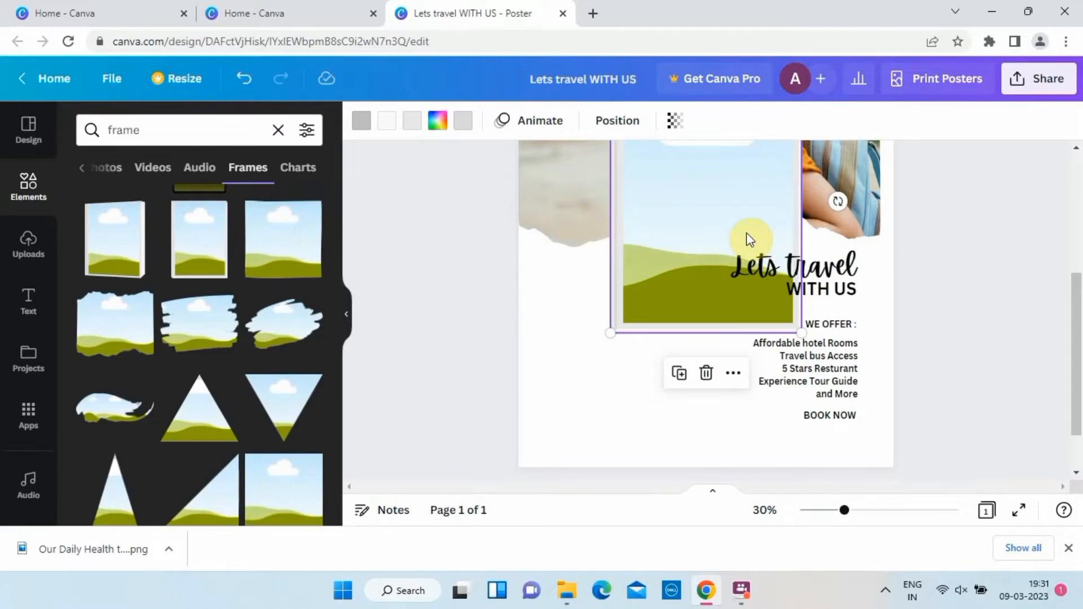
pyautogui.scroll(-10, 247, 358)
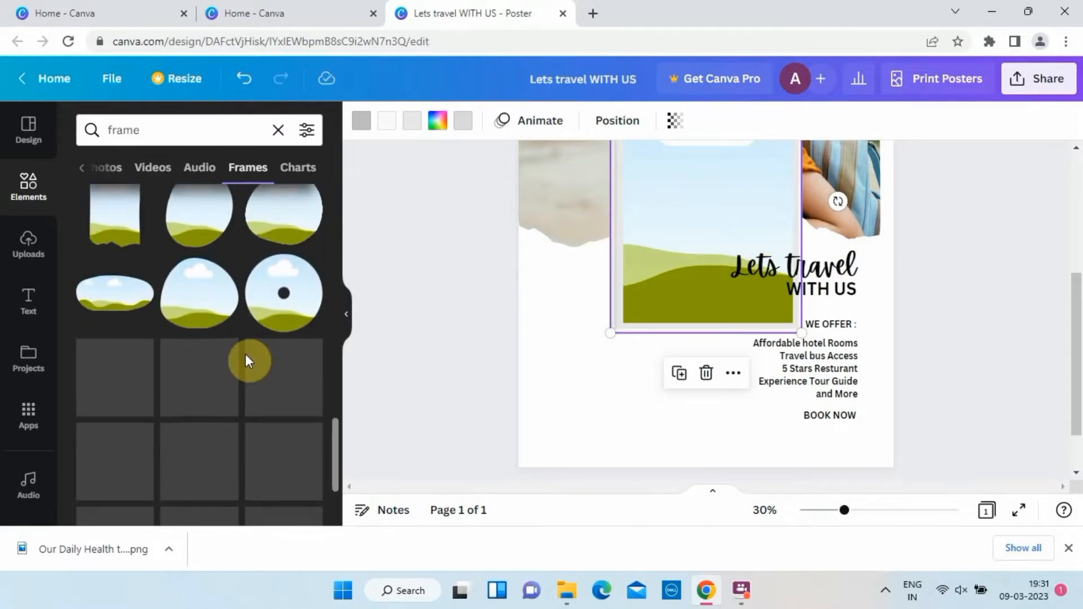
pyautogui.scroll(-5, 246, 361)
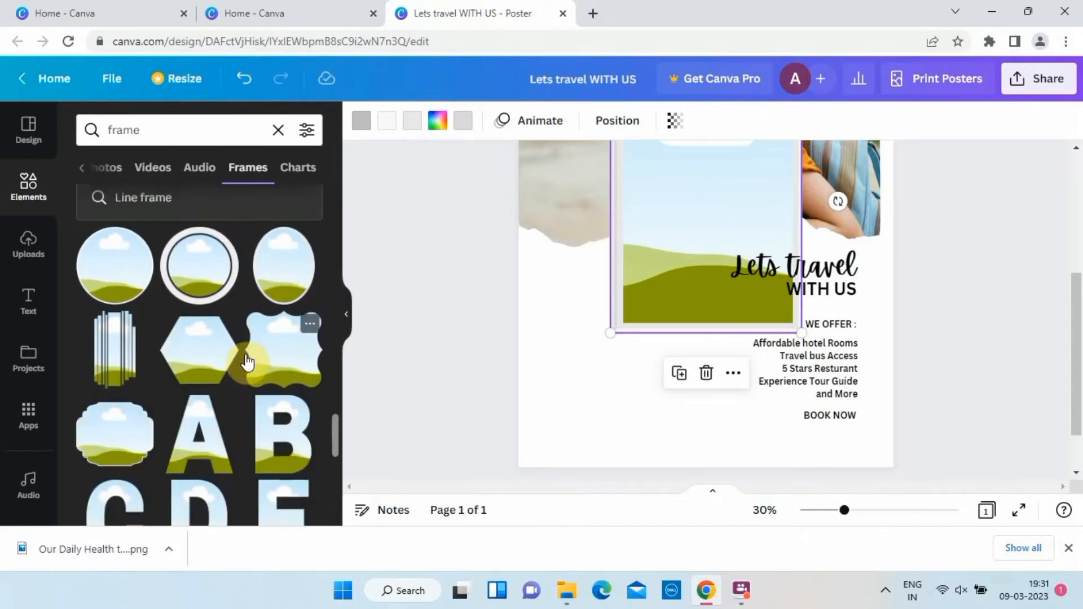
pyautogui.moveTo(641, 237); pyautogui.dragTo(551, 370)
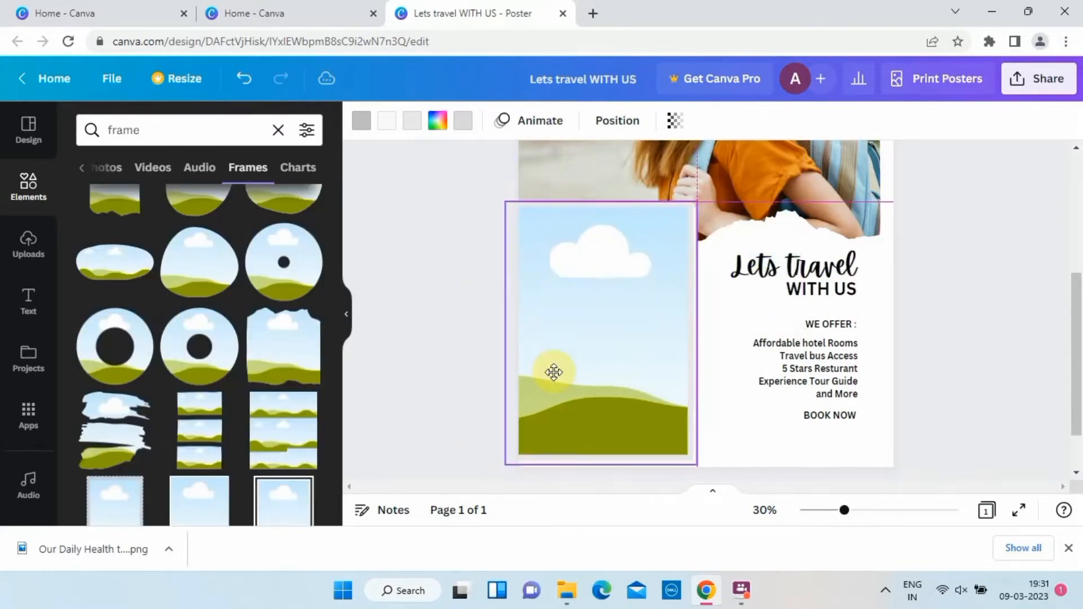
pyautogui.moveTo(696, 202); pyautogui.dragTo(632, 330)
pyautogui.moveTo(548, 415); pyautogui.dragTo(580, 321)
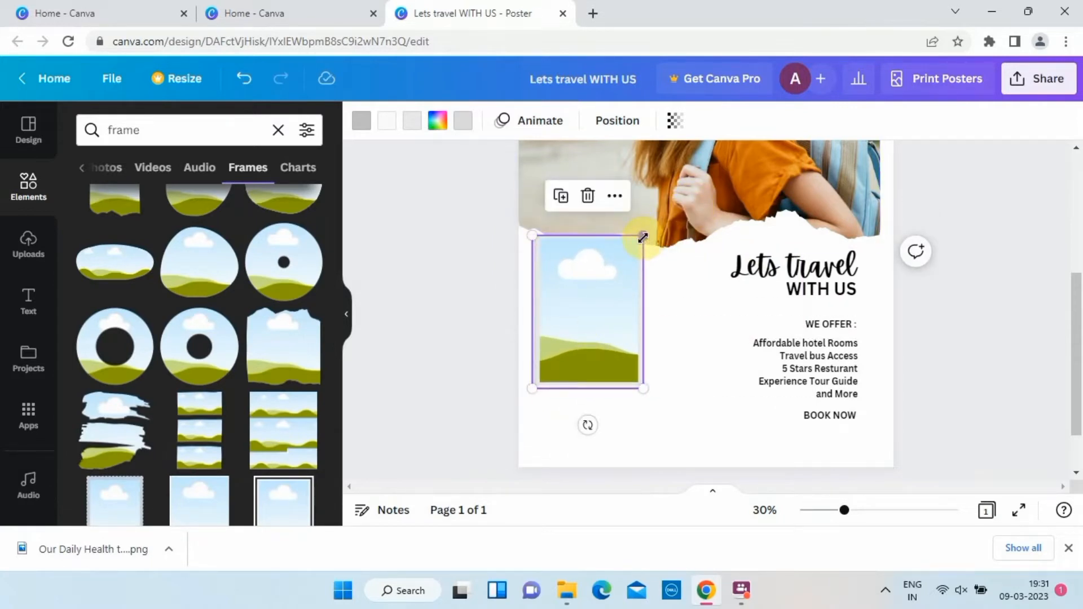
# Shrink the small frame slightly, tilt it about 30° counter-clockwise, and place a copy just beneath it with the edges overlapping.
pyautogui.moveTo(643, 237); pyautogui.dragTo(628, 258)
pyautogui.moveTo(580, 426); pyautogui.dragTo(630, 411)
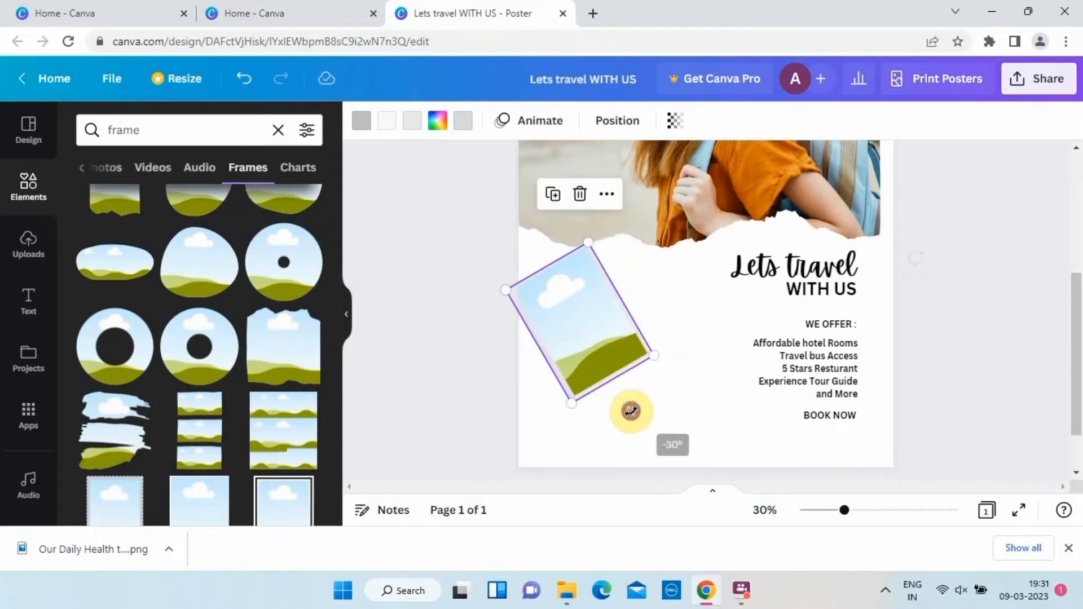
pyautogui.moveTo(588, 326); pyautogui.dragTo(605, 407)
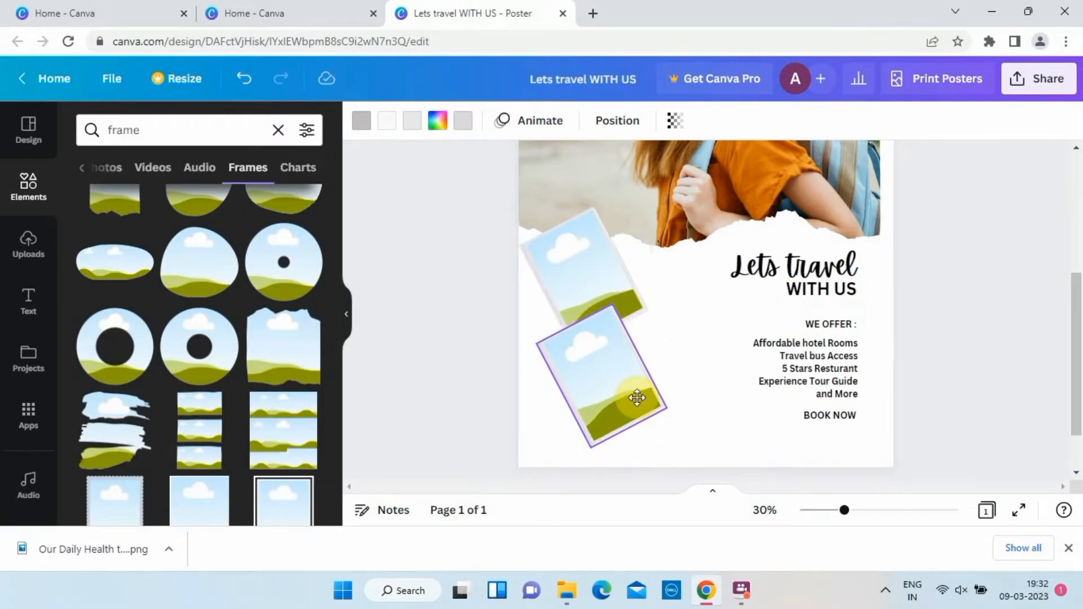
pyautogui.click(637, 397)
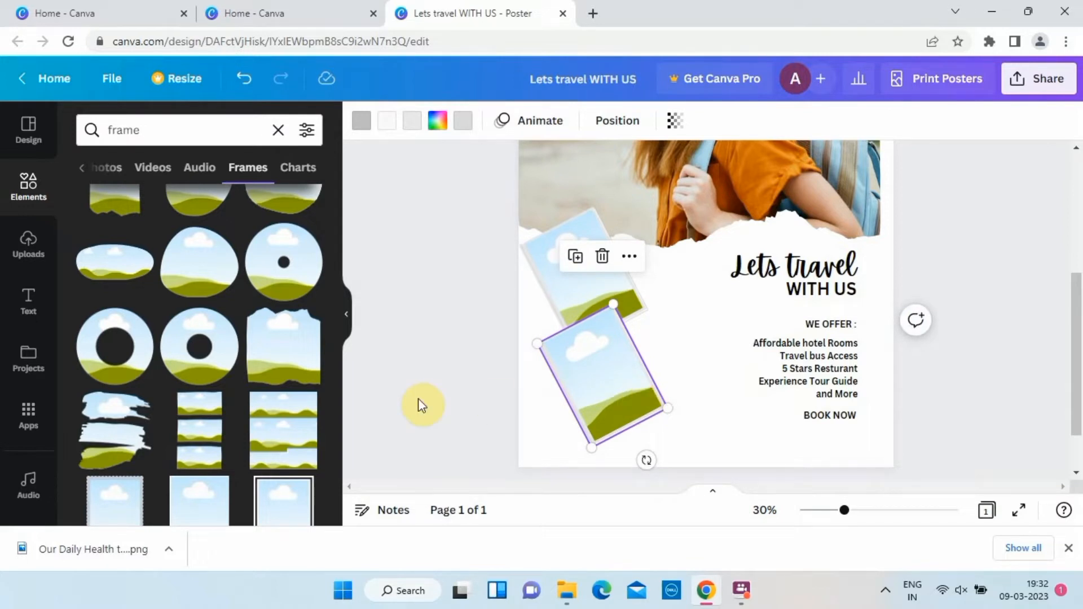
# Search the element photos for "travelling".
pyautogui.click(278, 130)
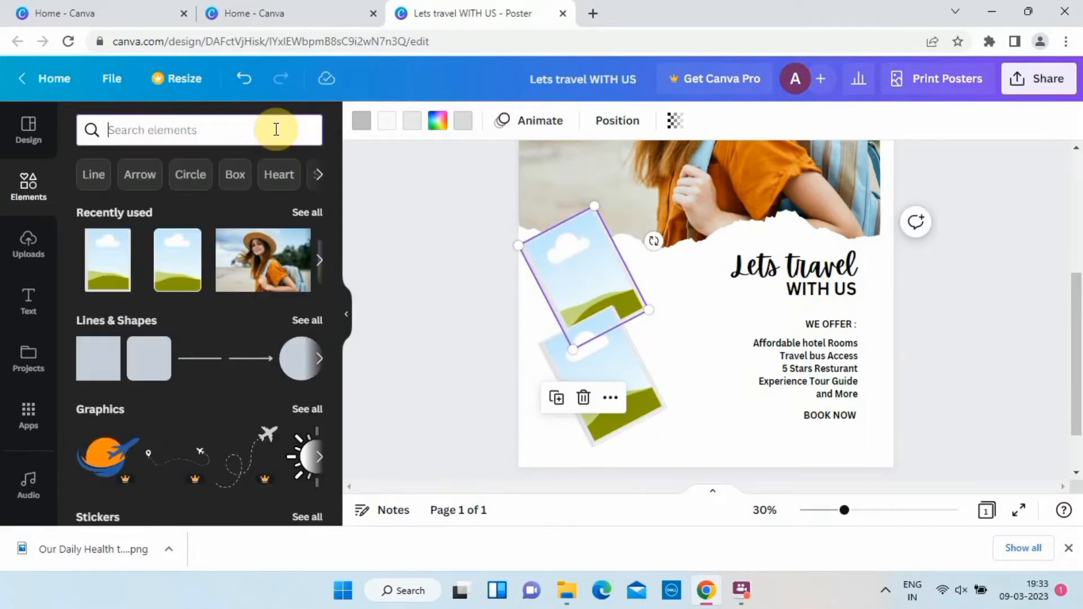
pyautogui.write('tra')
pyautogui.click(146, 236)
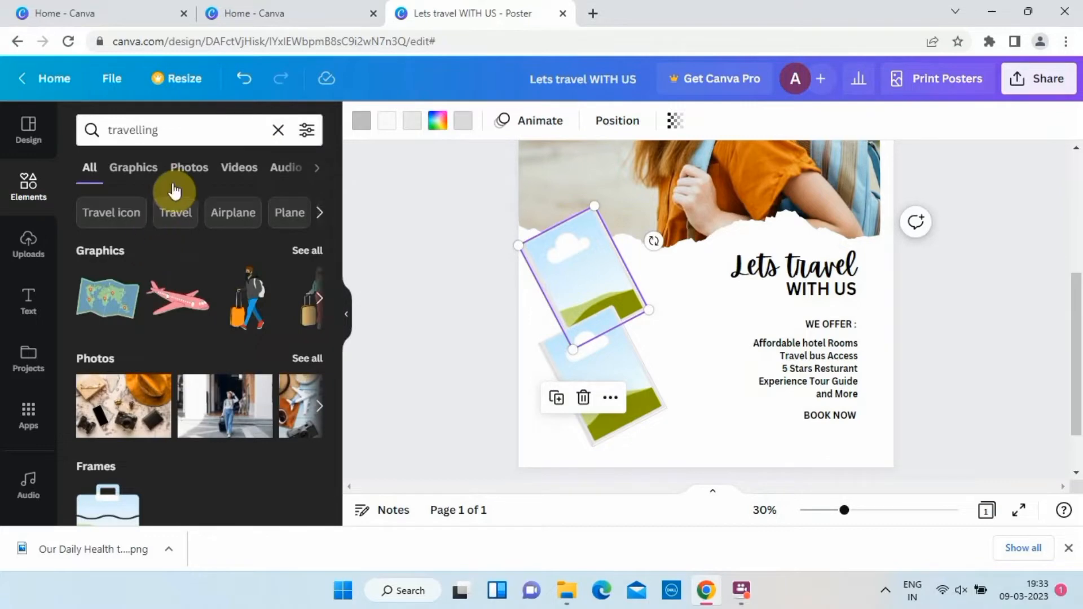
pyautogui.click(191, 168)
pyautogui.scroll(-5, 205, 288)
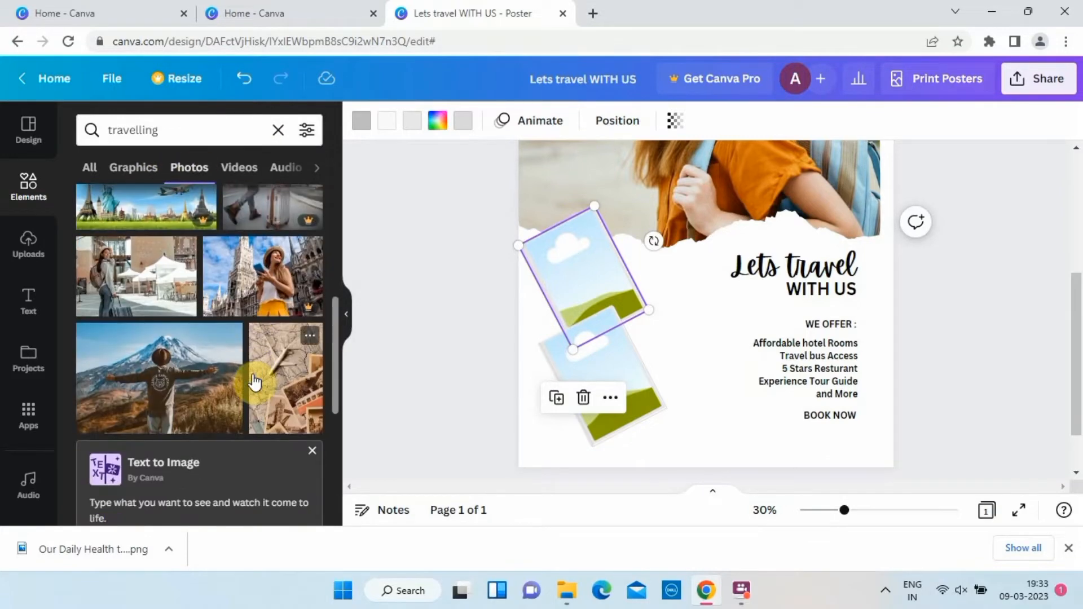
# Fill the upper tilted frame with the photo of a woman beside white canopies and reposition it so she shows in the frame.
pyautogui.click(137, 285)
pyautogui.moveTo(648, 188); pyautogui.dragTo(635, 292)
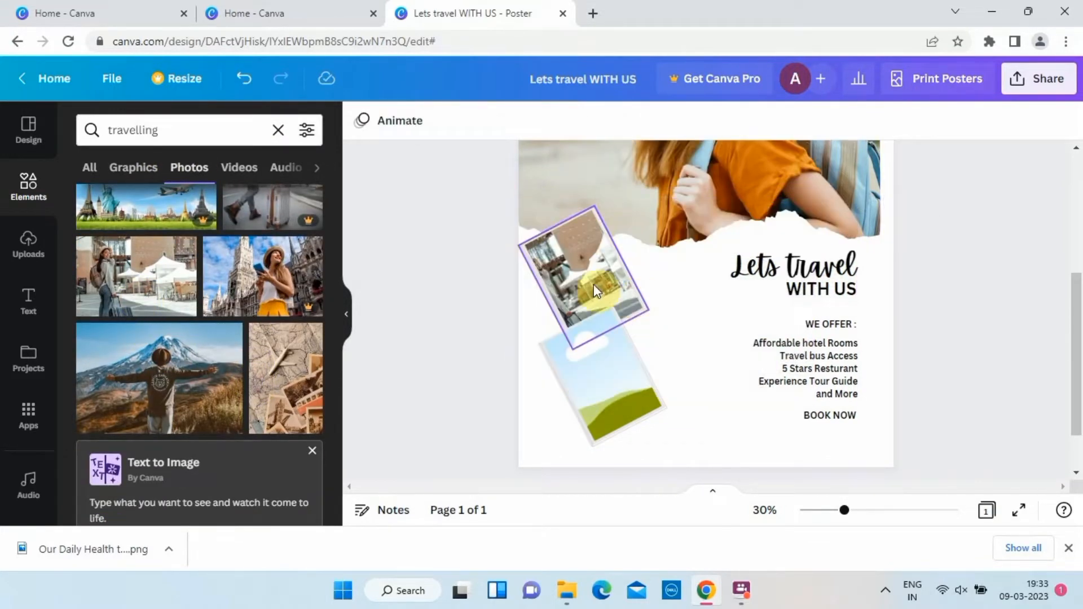
pyautogui.doubleClick(586, 291)
pyautogui.moveTo(552, 291); pyautogui.dragTo(573, 277)
pyautogui.click(442, 272)
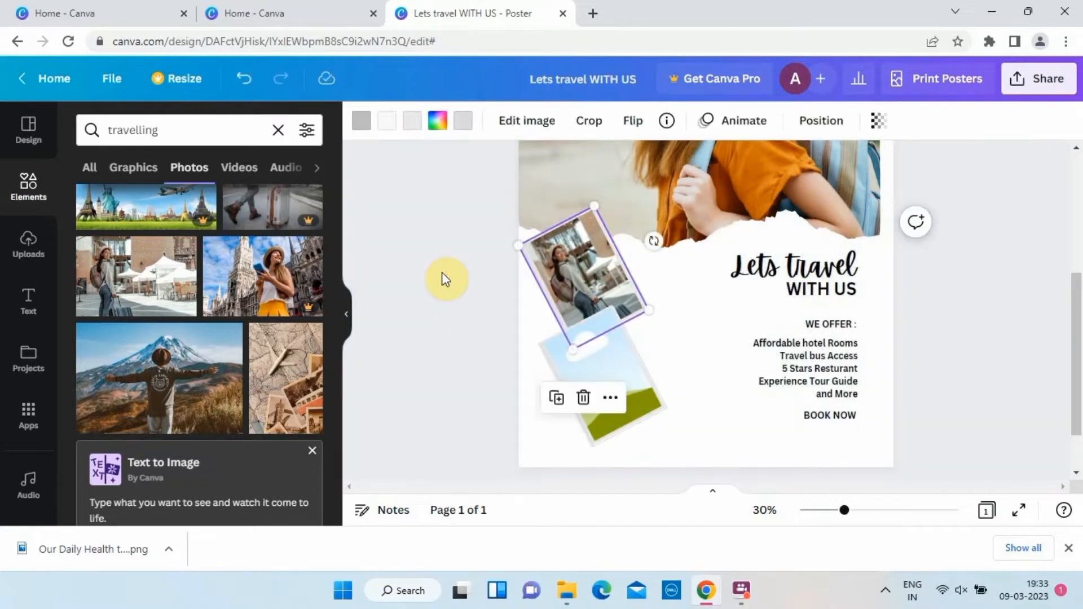
# Fill the lower tilted frame with the photo of a toy airplane on a globe.
pyautogui.click(442, 272)
pyautogui.moveTo(717, 235); pyautogui.dragTo(664, 337)
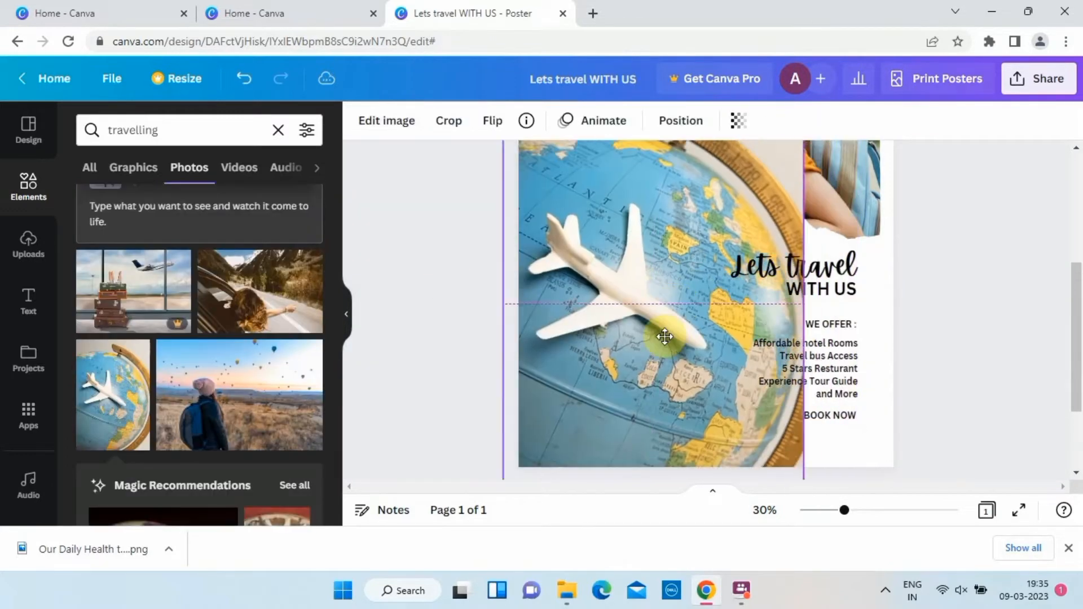
pyautogui.click(462, 366)
# Set the page background to the pale grey-green photo color taken from the upper small frame's picture.
pyautogui.click(363, 133)
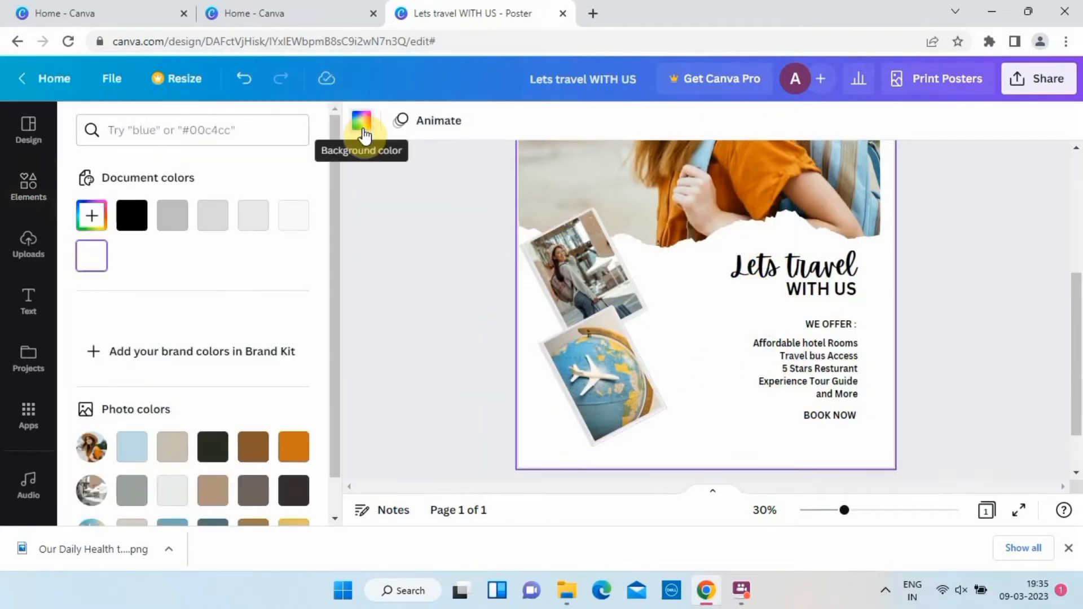
pyautogui.scroll(-3, 213, 342)
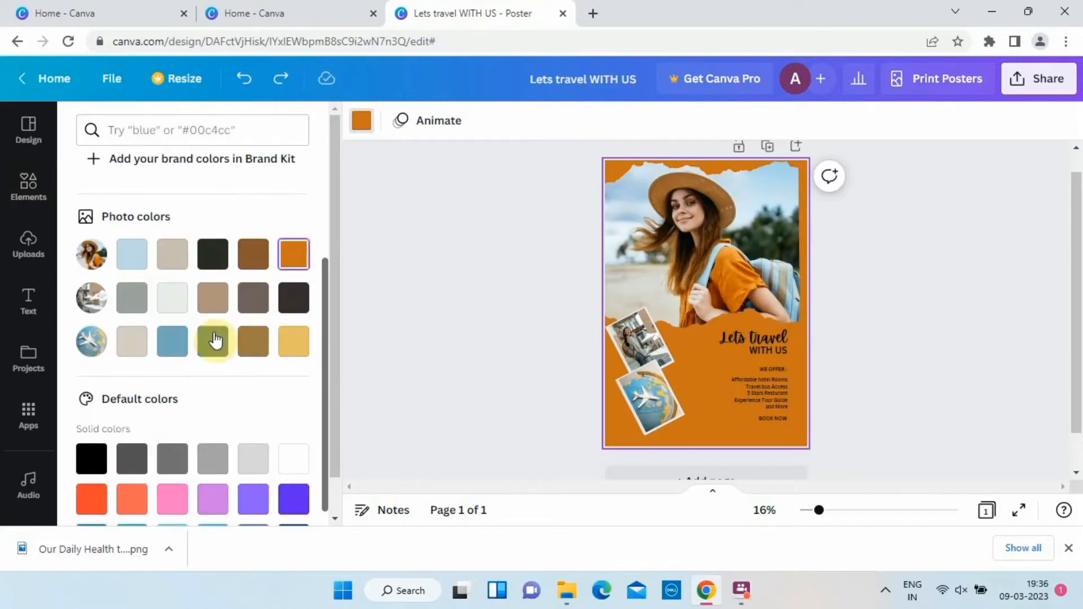
pyautogui.click(177, 299)
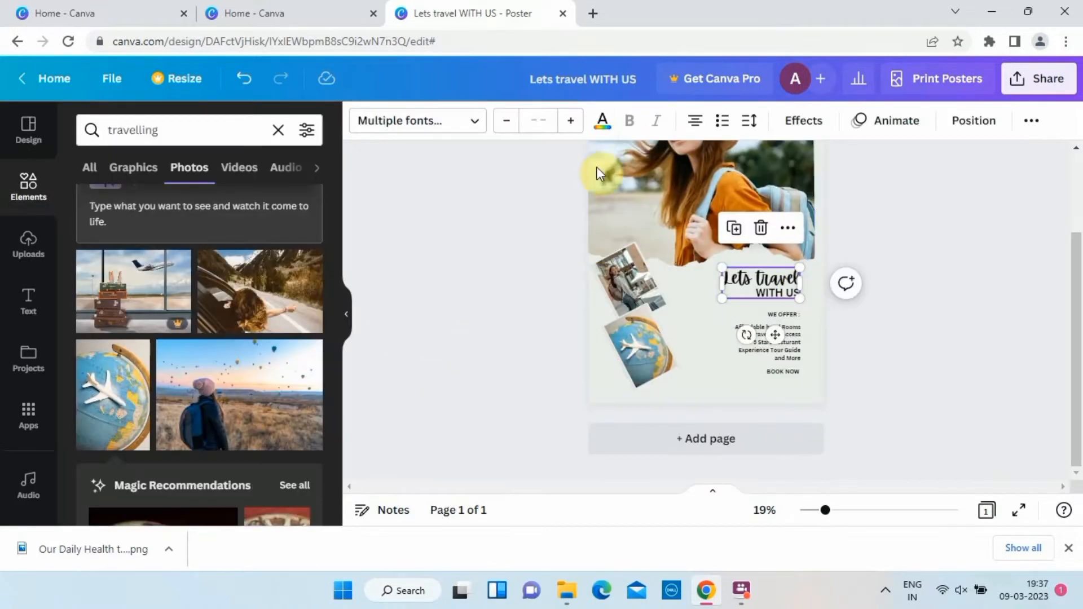
# Recolor the "Lets travel WITH US" heading with the dark teal photo color from the globe picture.
pyautogui.click(602, 121)
pyautogui.scroll(-2, 241, 263)
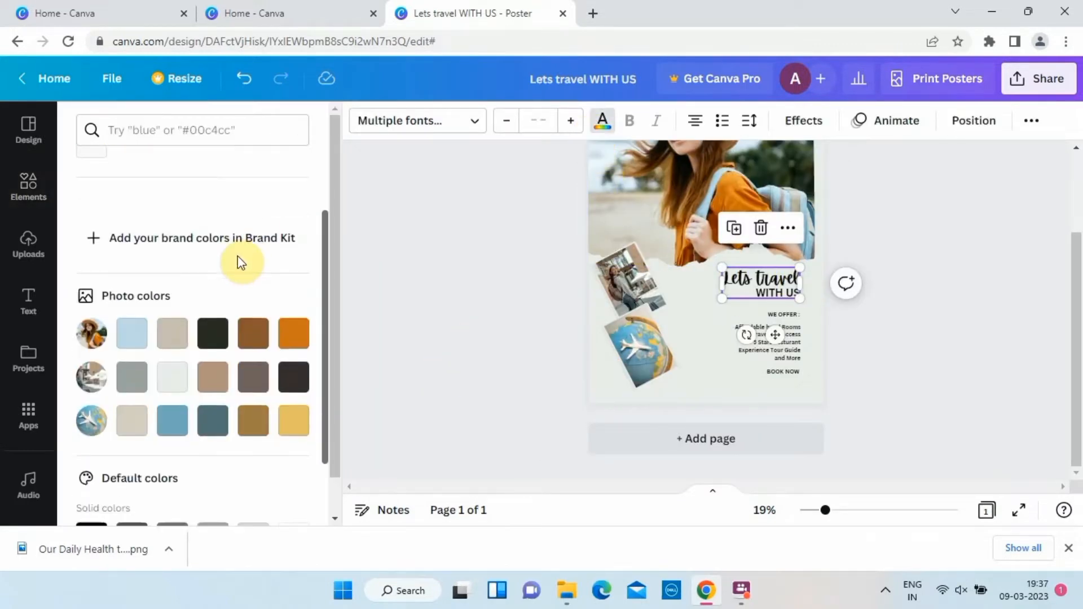
pyautogui.scroll(-2, 215, 338)
pyautogui.click(174, 323)
pyautogui.click(254, 323)
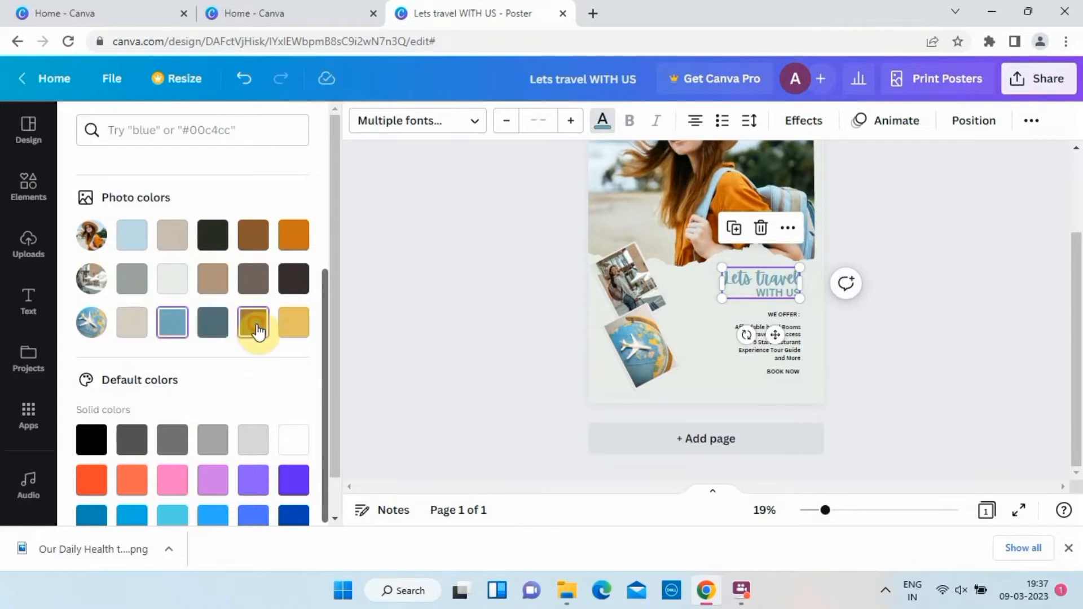
pyautogui.click(408, 282)
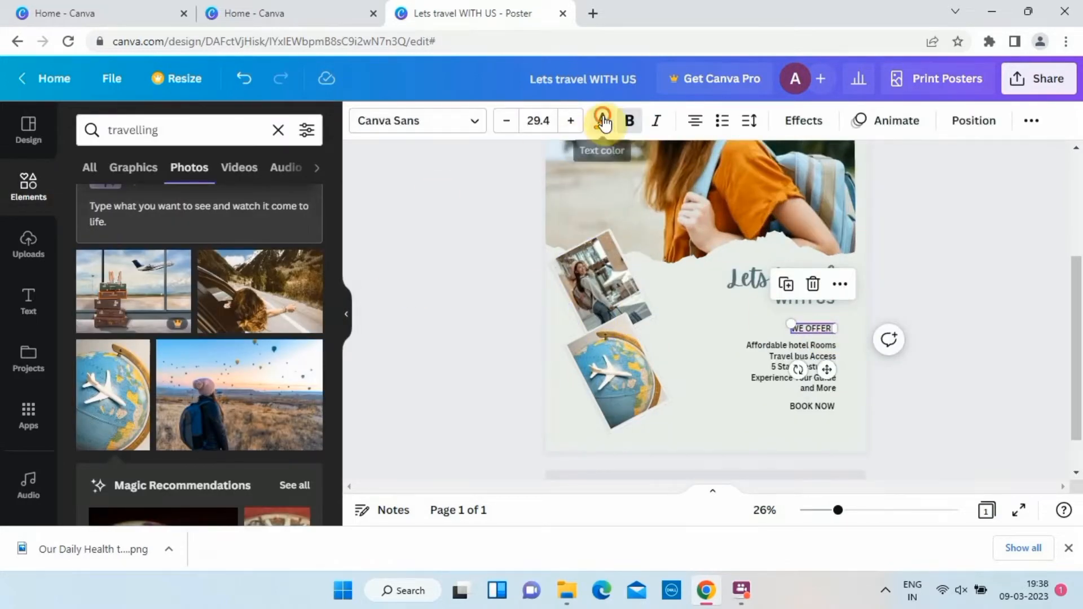
# Recolor the "WE OFFER :" text with the dark brown photo color from the upper small frame's picture.
pyautogui.click(603, 122)
pyautogui.scroll(-2, 237, 338)
pyautogui.click(213, 366)
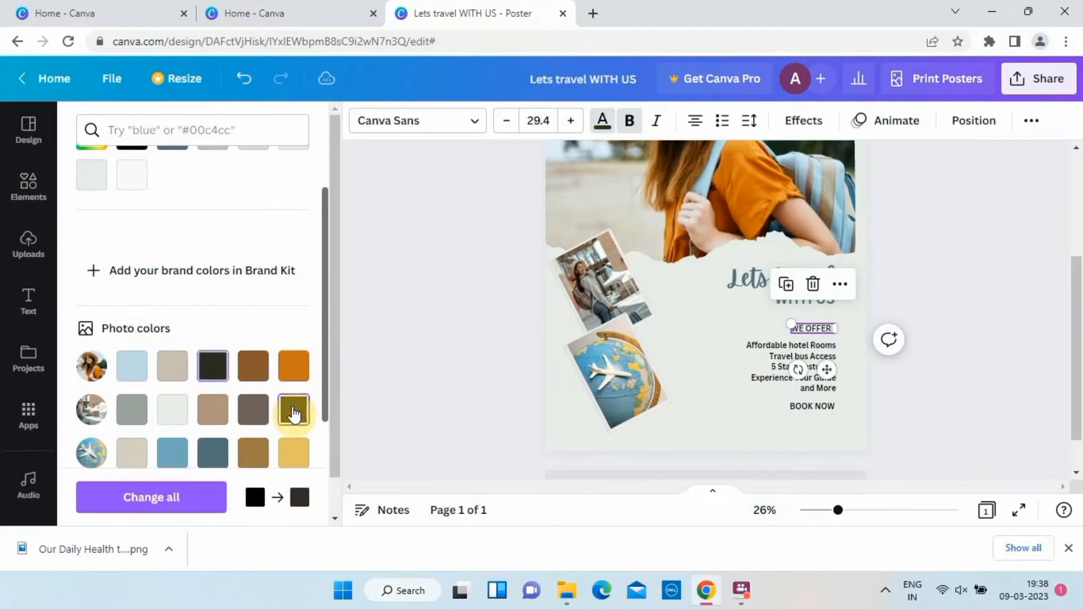
pyautogui.click(436, 290)
# Recolor the "BOOK NOW" text with the dark brown photo color from the upper small frame's picture.
pyautogui.click(808, 405)
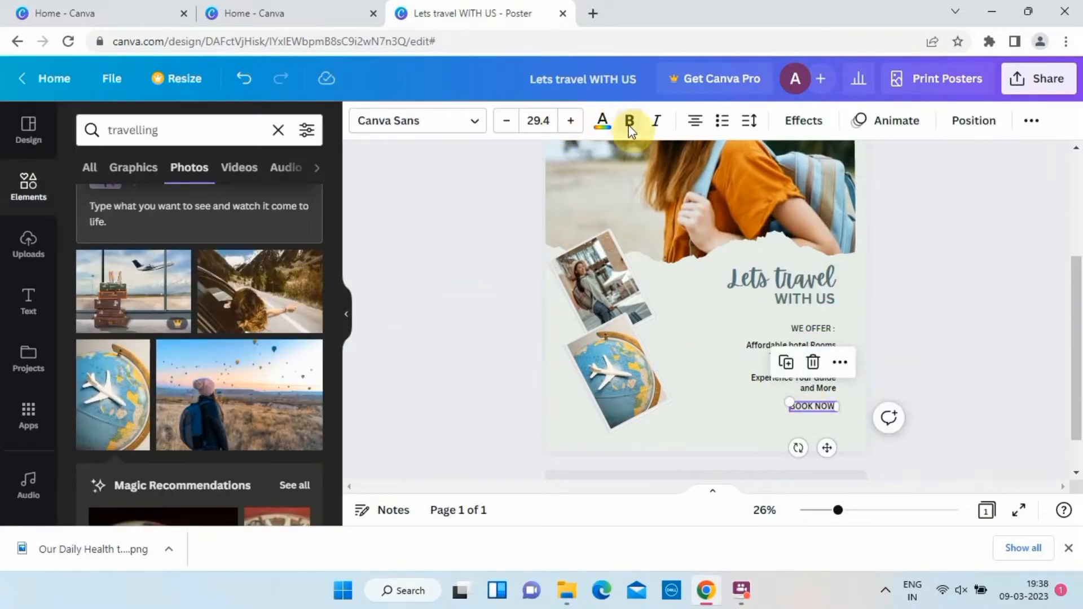
pyautogui.click(603, 121)
pyautogui.scroll(-2, 294, 395)
pyautogui.click(293, 375)
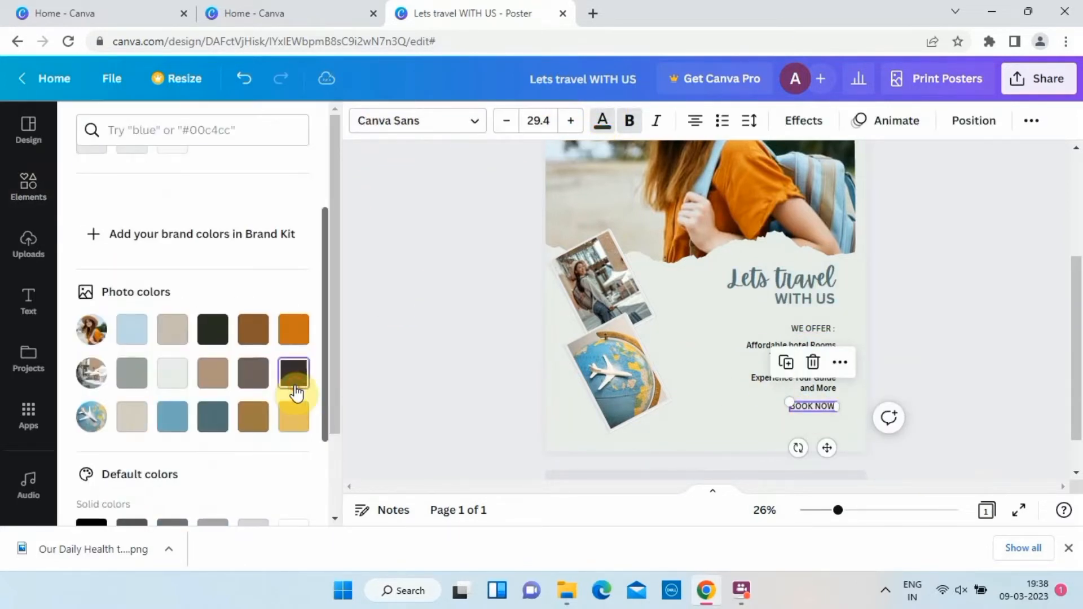
pyautogui.click(454, 326)
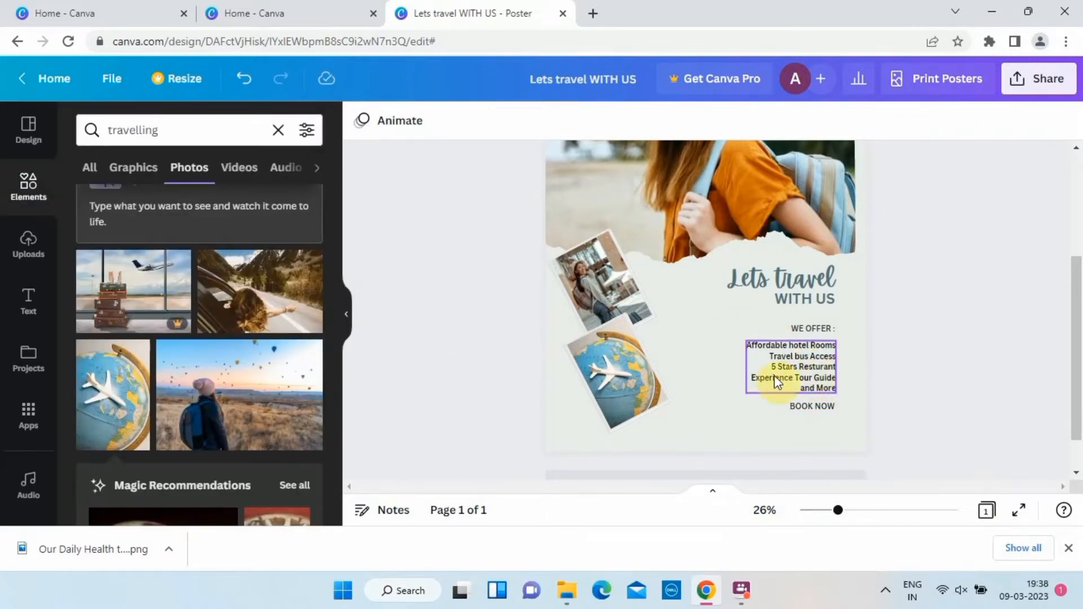
pyautogui.click(809, 329)
pyautogui.click(427, 294)
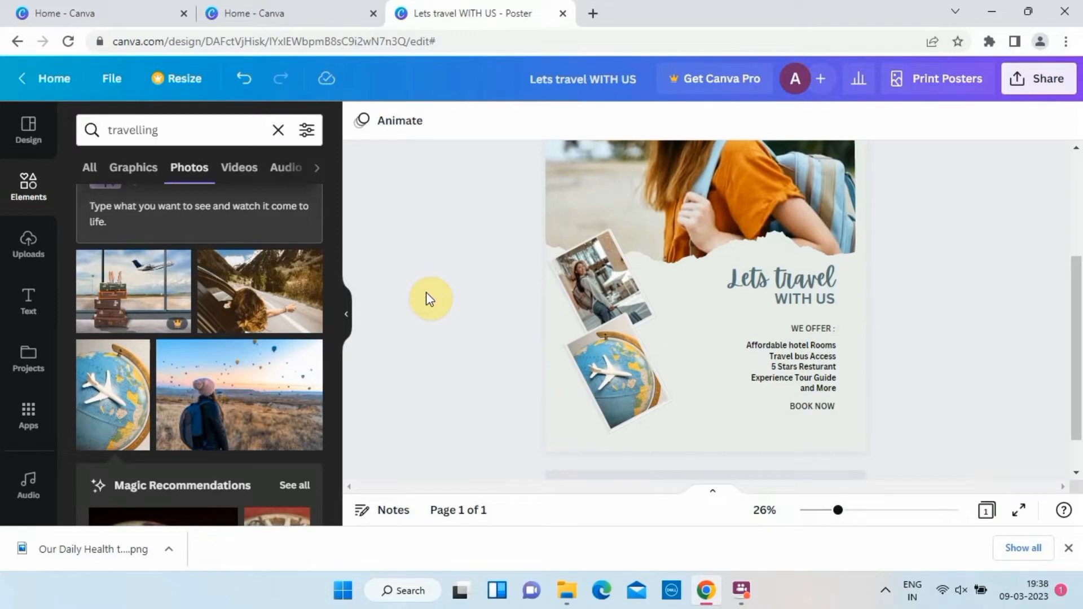
# Add a square shape, flatten it into a thin horizontal bar and move it down beside the offers list.
pyautogui.click(278, 130)
pyautogui.click(97, 360)
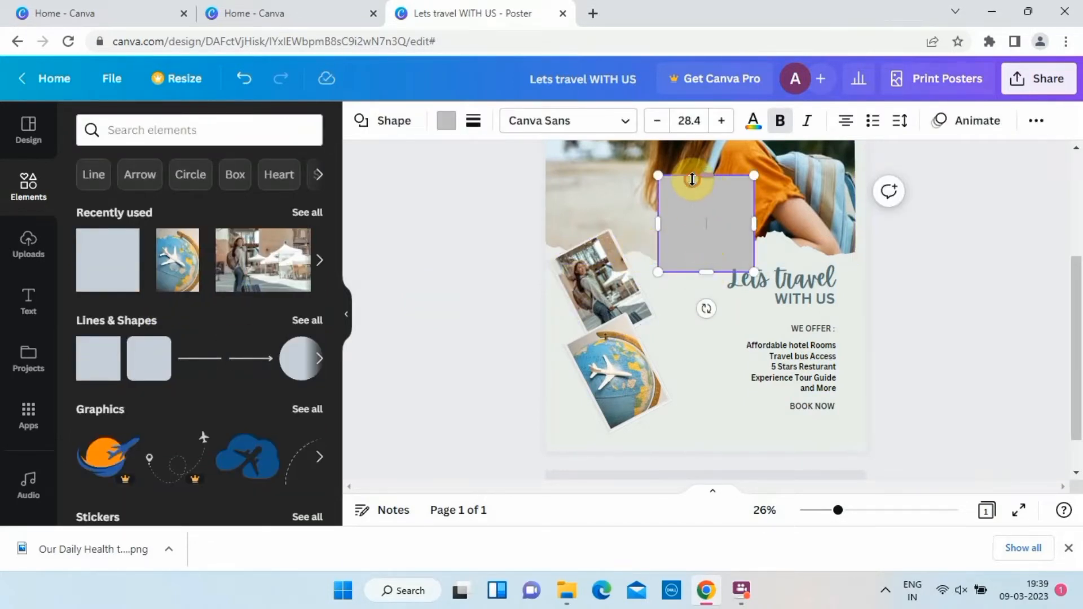
pyautogui.moveTo(707, 176); pyautogui.dragTo(716, 259)
pyautogui.moveTo(721, 312); pyautogui.dragTo(748, 420)
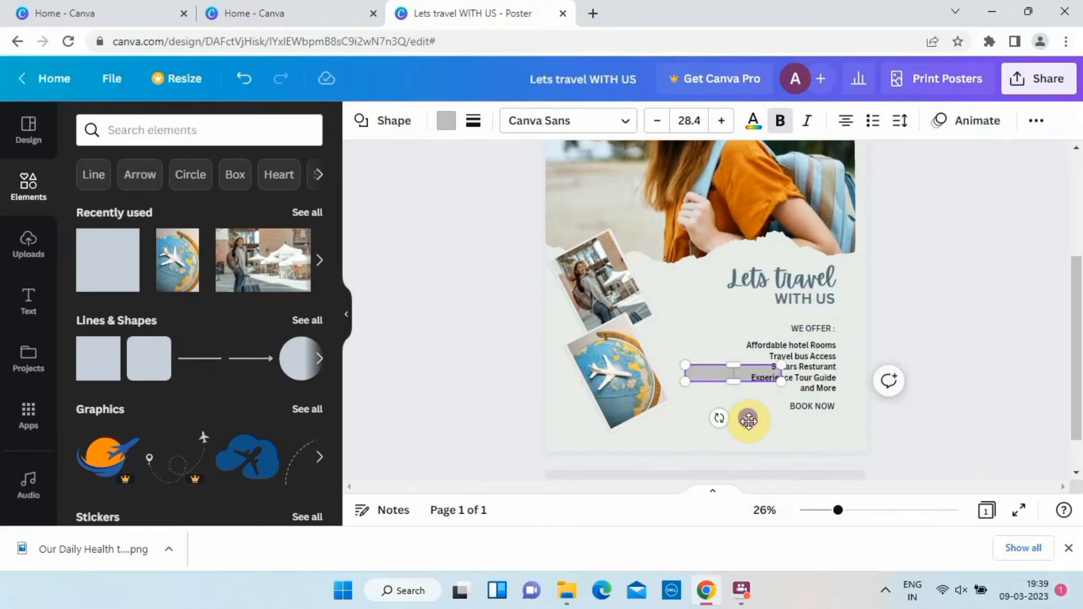
pyautogui.click(727, 376)
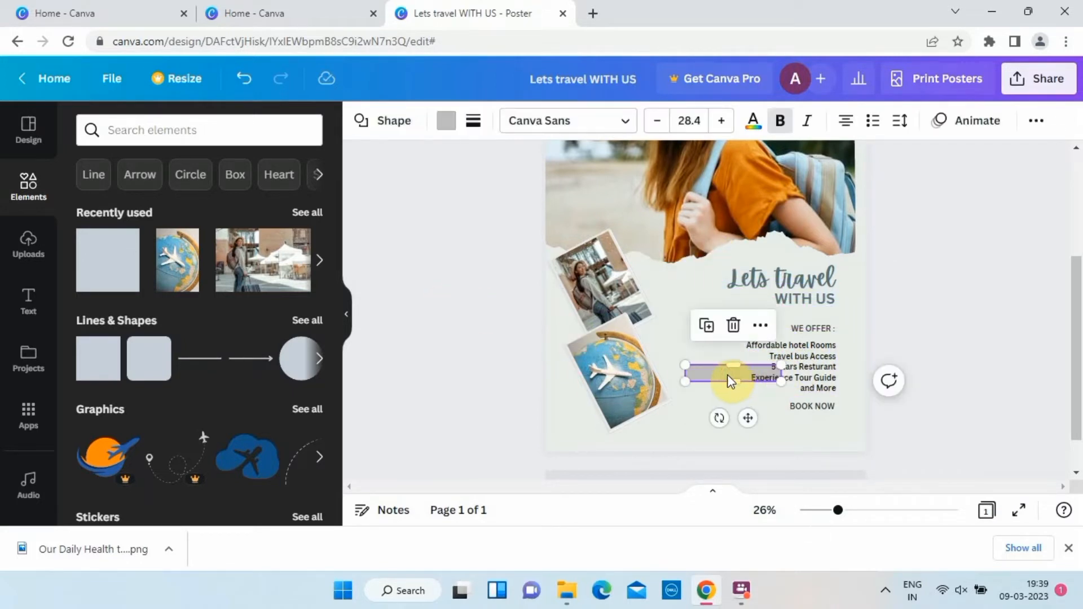
# Change the "WE OFFER :" text color to the off-white document color.
pyautogui.click(808, 327)
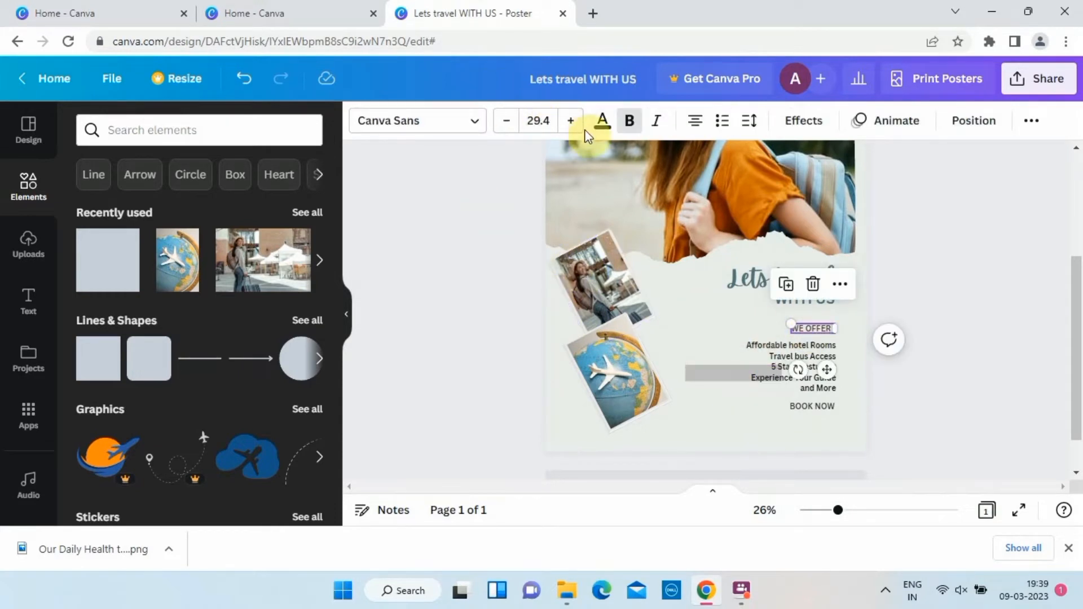
pyautogui.click(601, 121)
pyautogui.click(172, 253)
pyautogui.click(602, 120)
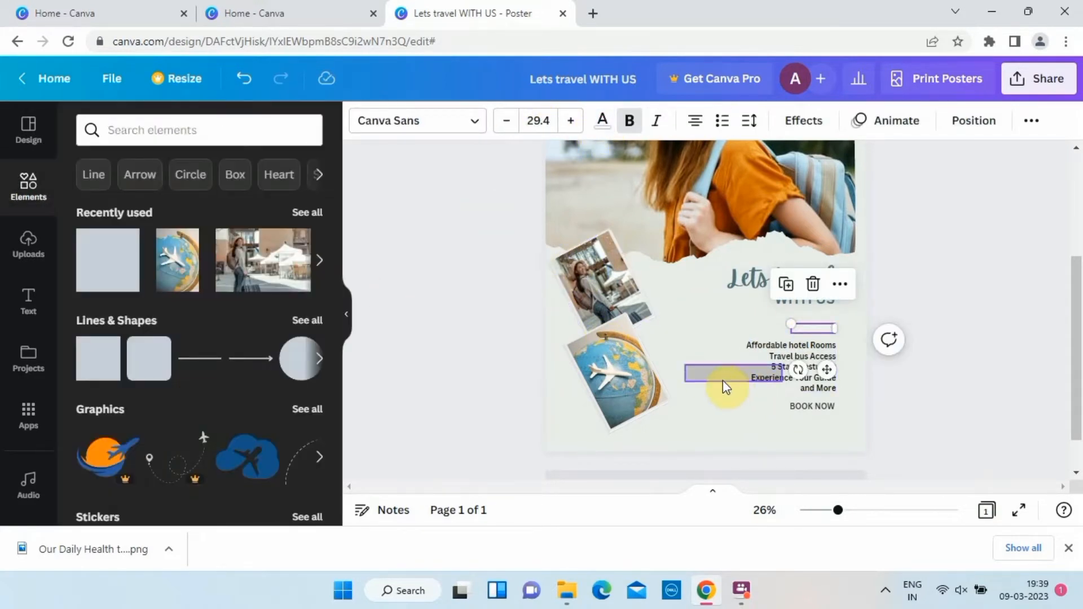
# Place the grey bar behind the "WE OFFER :" text and shorten it from its outer end towards the text.
pyautogui.moveTo(747, 416); pyautogui.dragTo(799, 374)
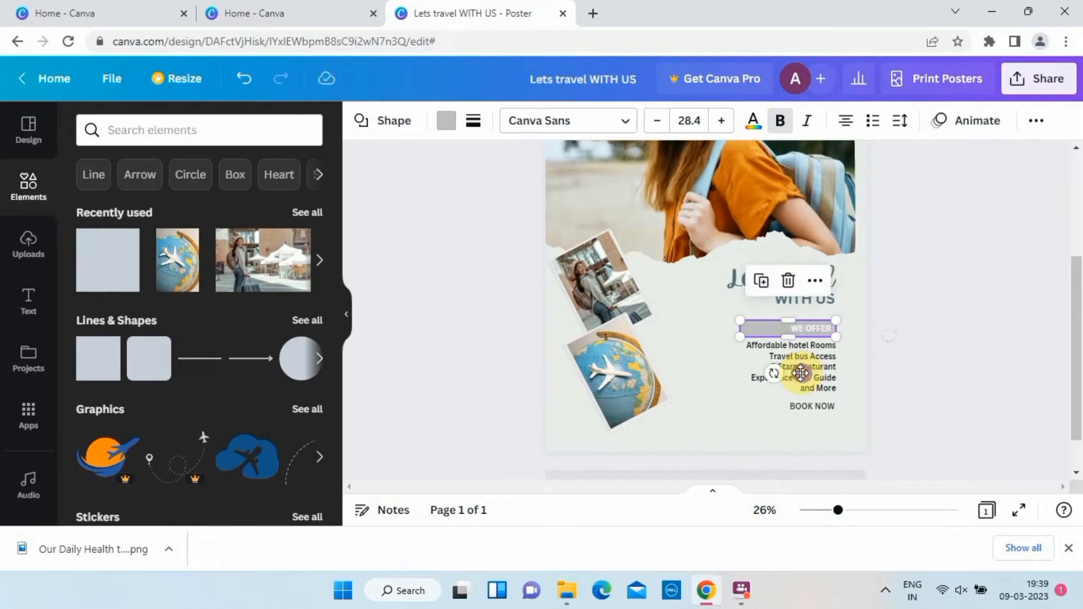
pyautogui.click(950, 237)
pyautogui.click(774, 333)
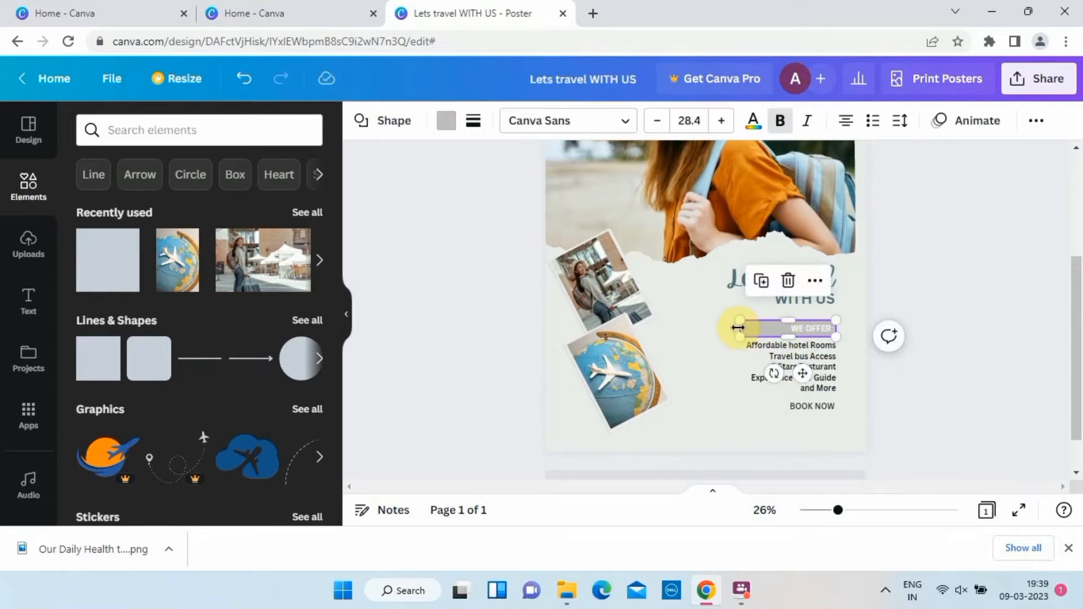
pyautogui.moveTo(738, 328); pyautogui.dragTo(769, 327)
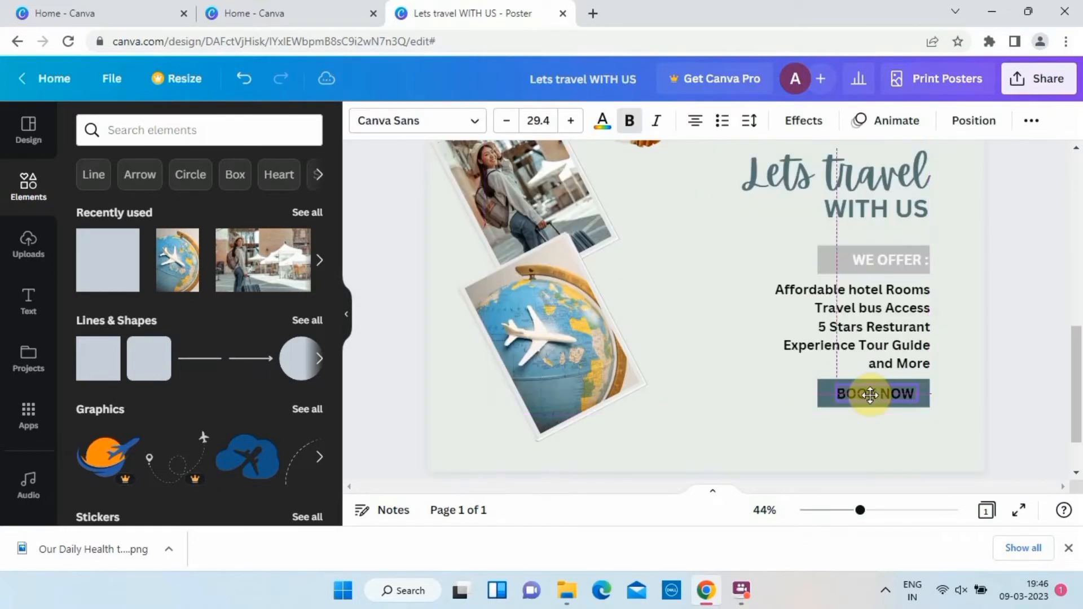
# Position the "BOOK NOW" text on the dark teal bar below the offers list.
pyautogui.moveTo(871, 395); pyautogui.dragTo(873, 395)
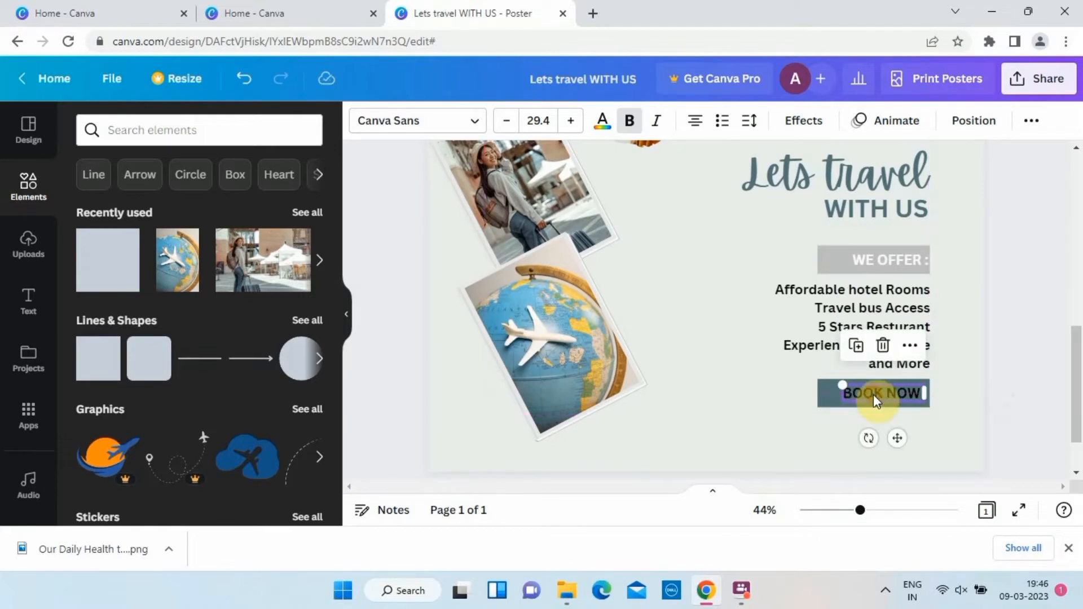
pyautogui.click(746, 393)
pyautogui.hotkey('ctrl', '-')
pyautogui.hotkey('ctrl', '-')
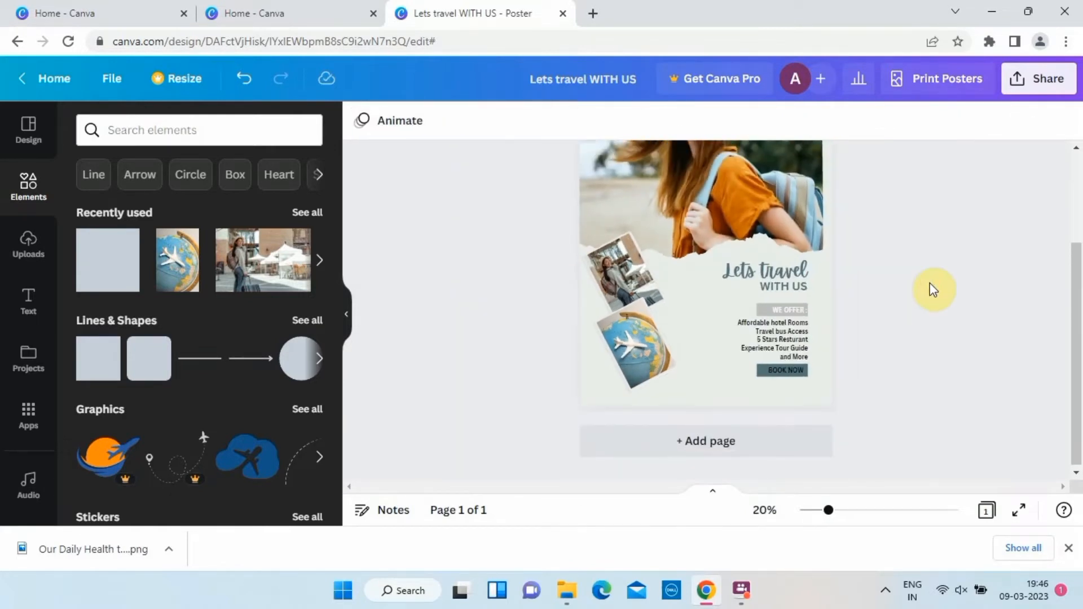
# Center the "WE OFFER :" text on its grey bar and set its font size to 30.4.
pyautogui.moveTo(783, 311); pyautogui.dragTo(793, 347)
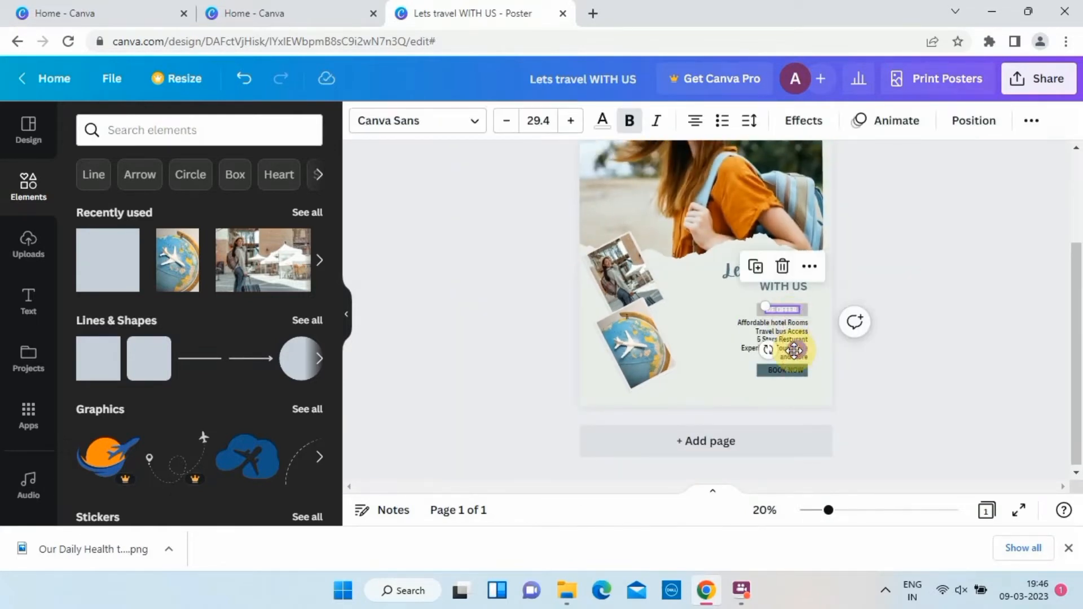
pyautogui.click(570, 120)
pyautogui.click(523, 274)
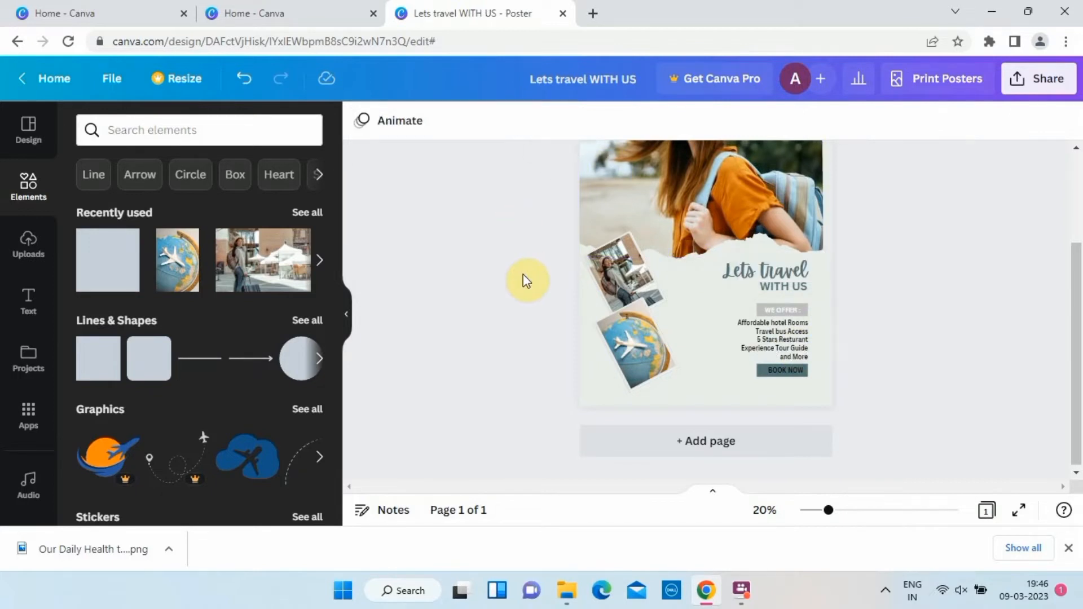
# Change the "WE OFFER :" text color to black from the document colors.
pyautogui.click(790, 308)
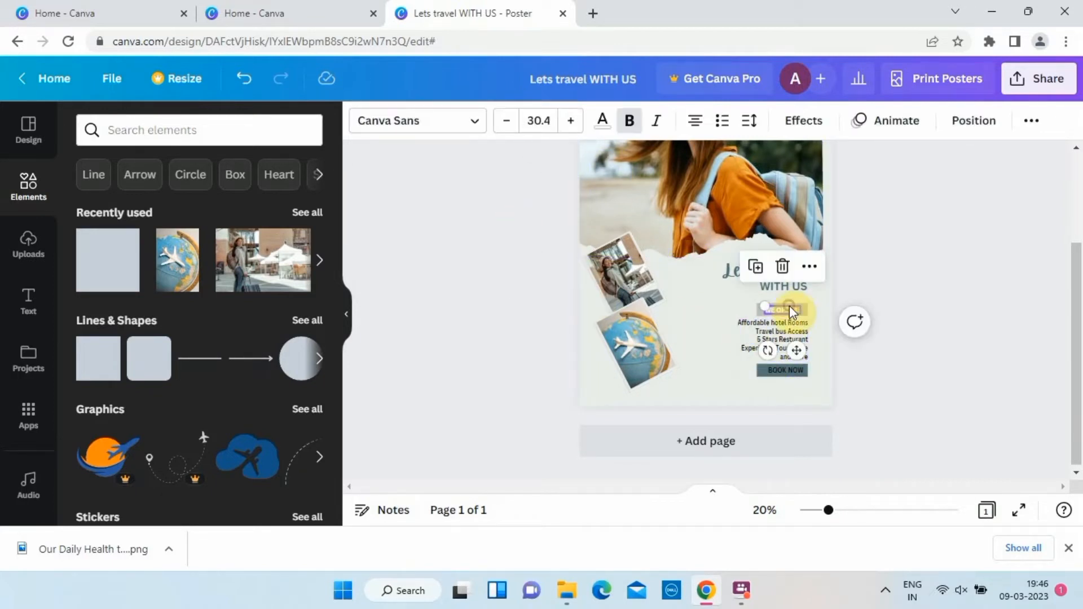
pyautogui.click(602, 120)
pyautogui.click(132, 215)
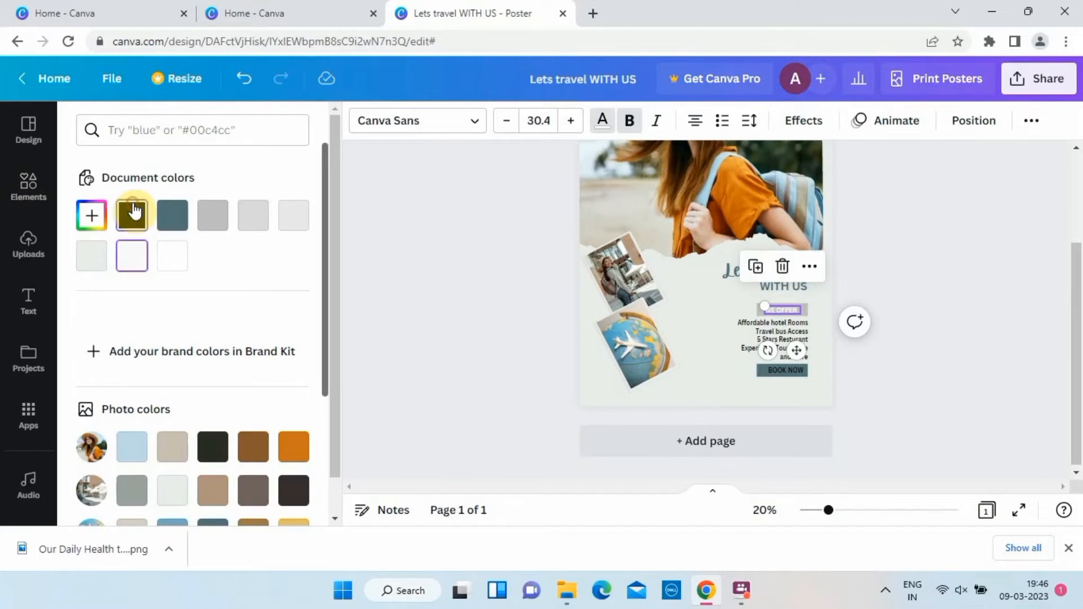
pyautogui.click(426, 265)
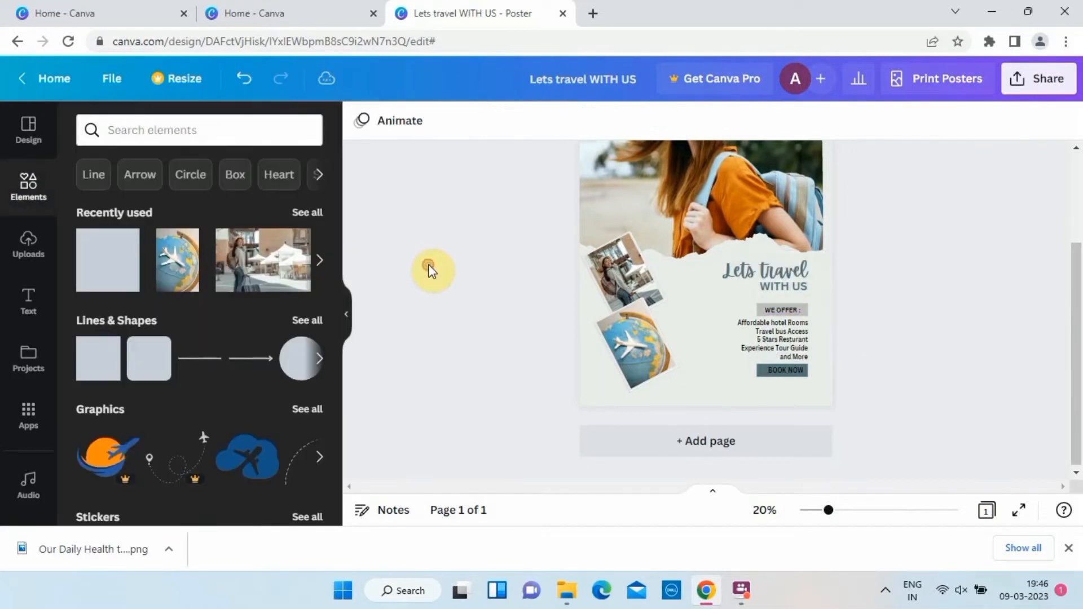
# Examine the fill color of the bar behind the "BOOK NOW" text.
pyautogui.click(802, 309)
pyautogui.click(774, 370)
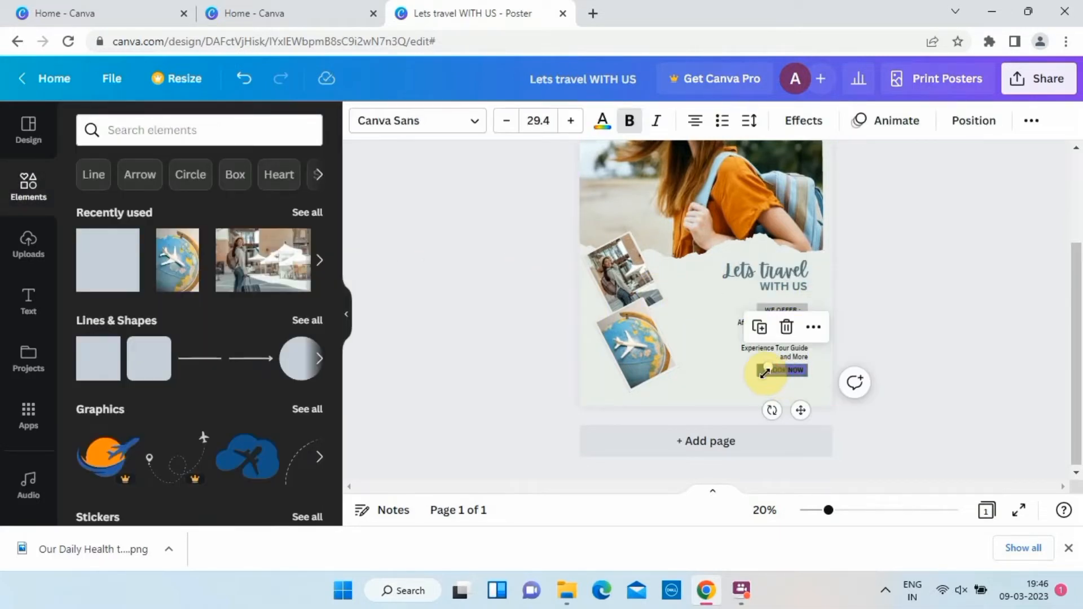
pyautogui.click(573, 345)
pyautogui.click(761, 372)
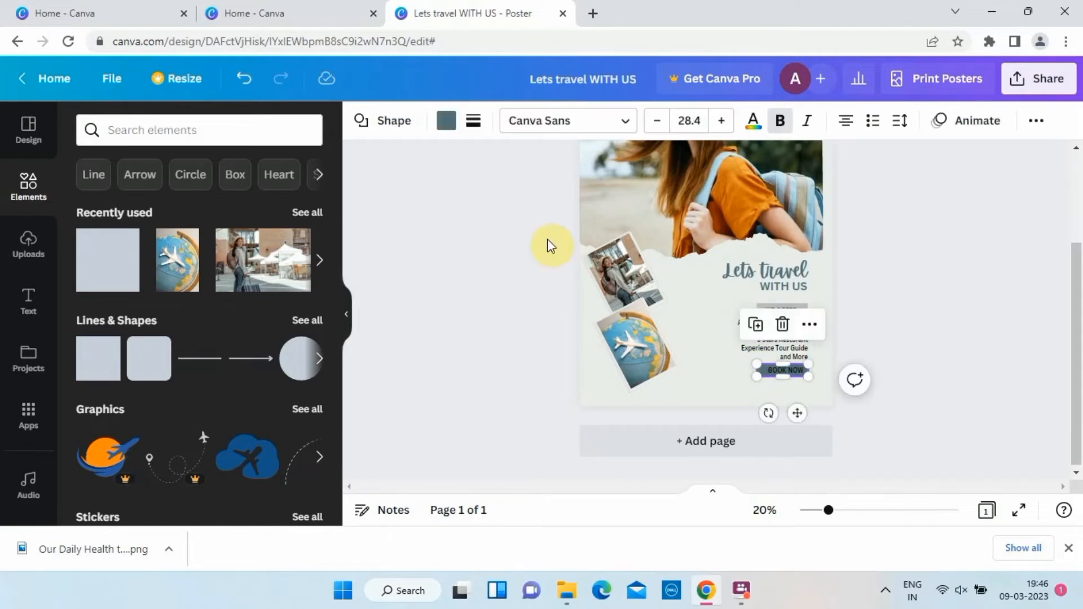
pyautogui.click(450, 120)
pyautogui.scroll(-3, 266, 292)
pyautogui.press('Escape')
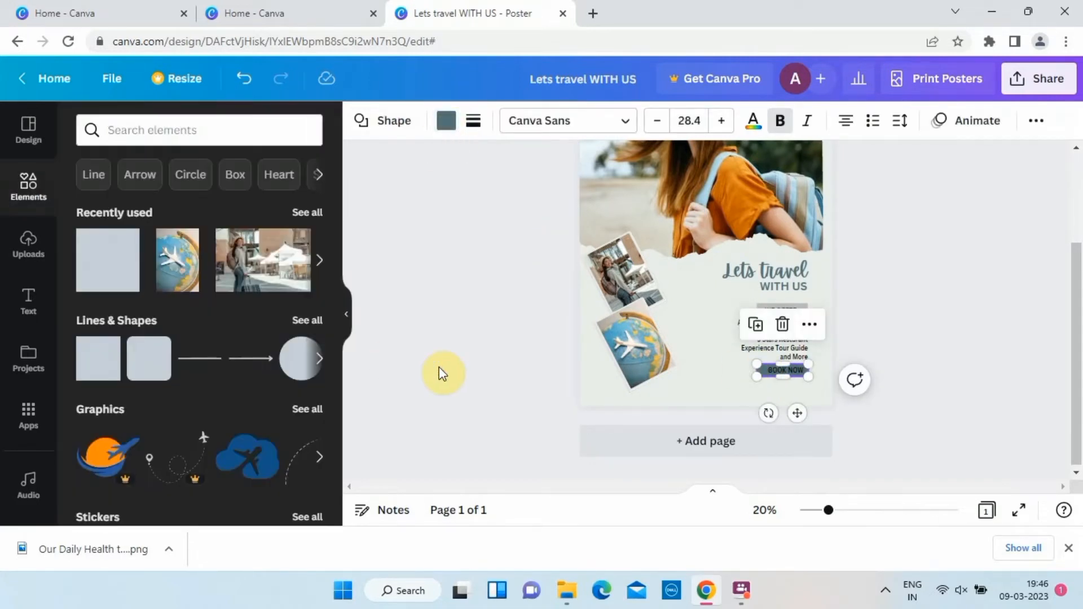
# Fill the bar behind "WE OFFER :" with the dark teal photo color from the globe picture.
pyautogui.click(730, 334)
pyautogui.click(764, 321)
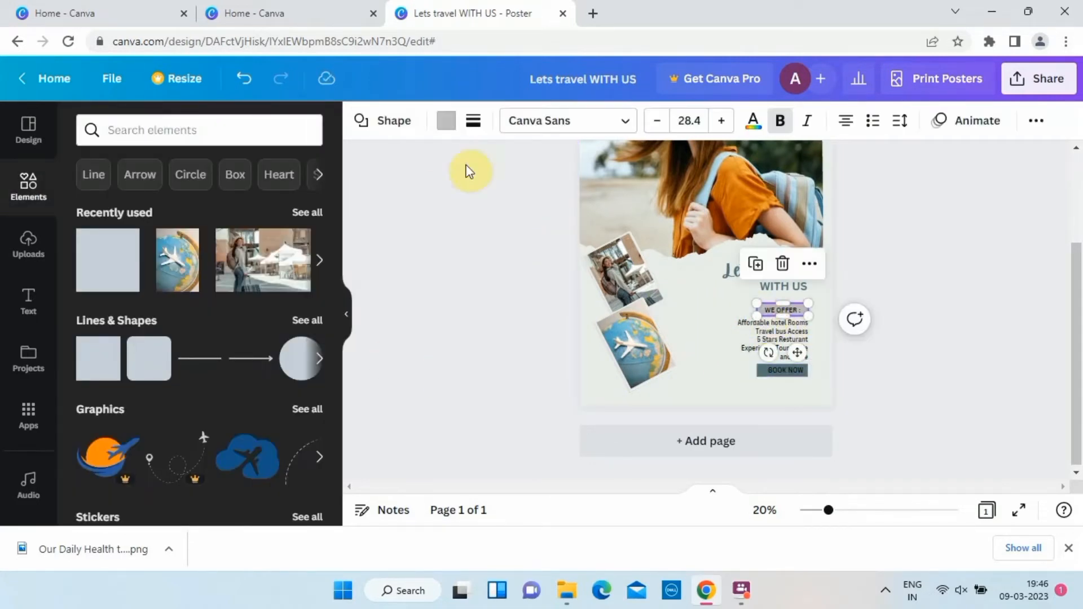
pyautogui.click(447, 121)
pyautogui.scroll(-5, 225, 271)
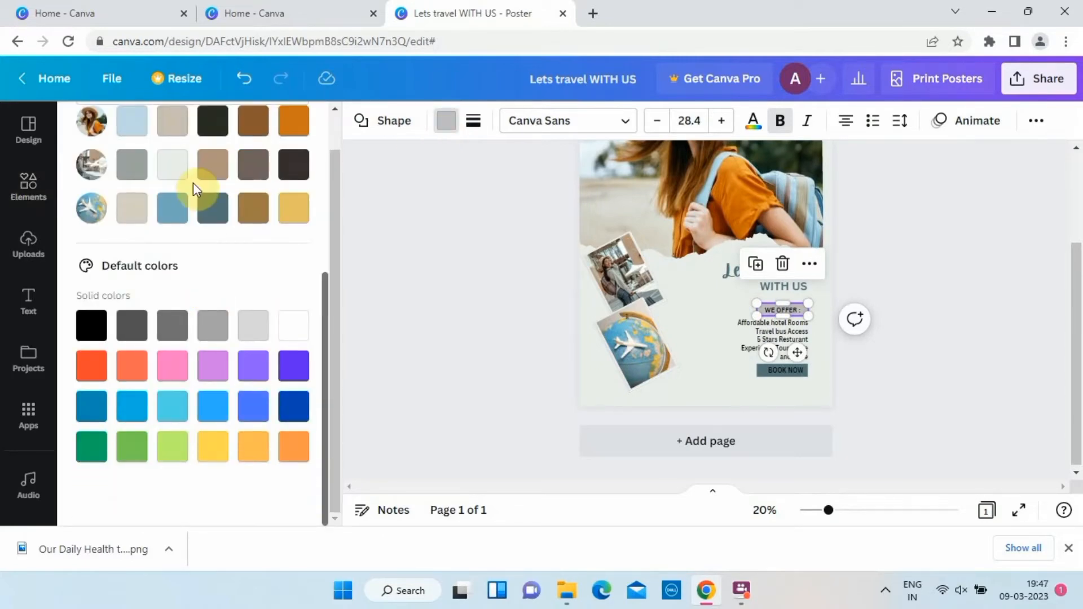
pyautogui.click(213, 208)
pyautogui.click(371, 267)
pyautogui.scroll(5, 451, 285)
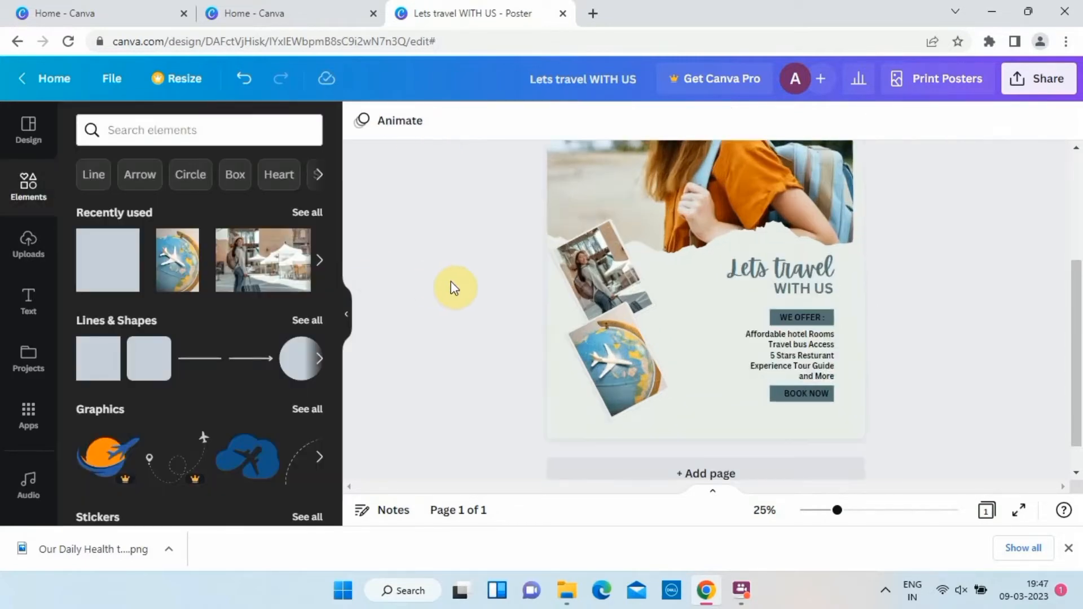
# Set the page background to the medium blue photo color from the globe picture.
pyautogui.doubleClick(878, 307)
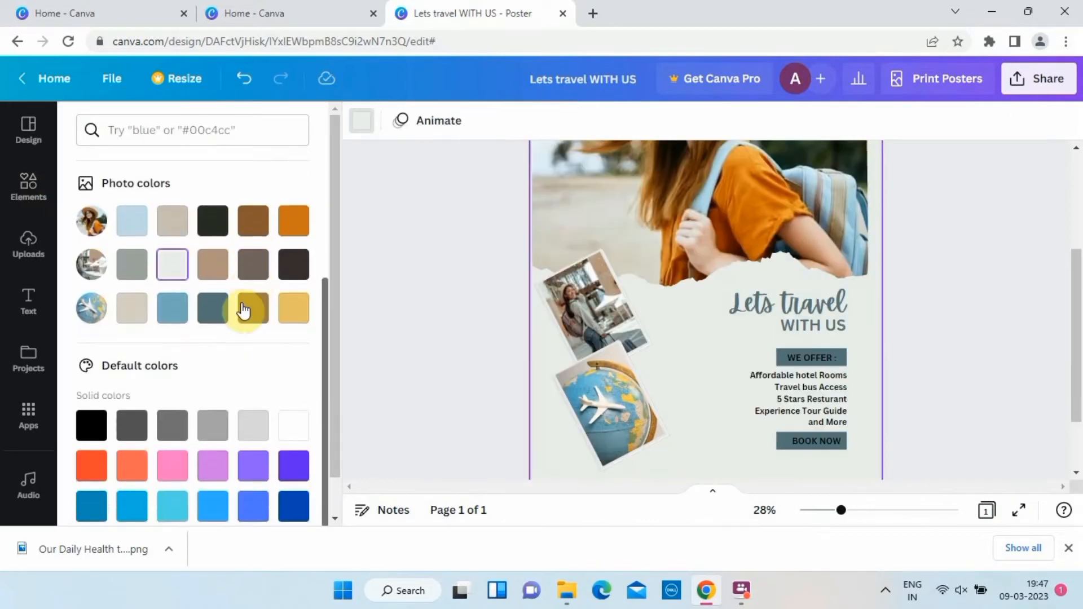
pyautogui.click(172, 307)
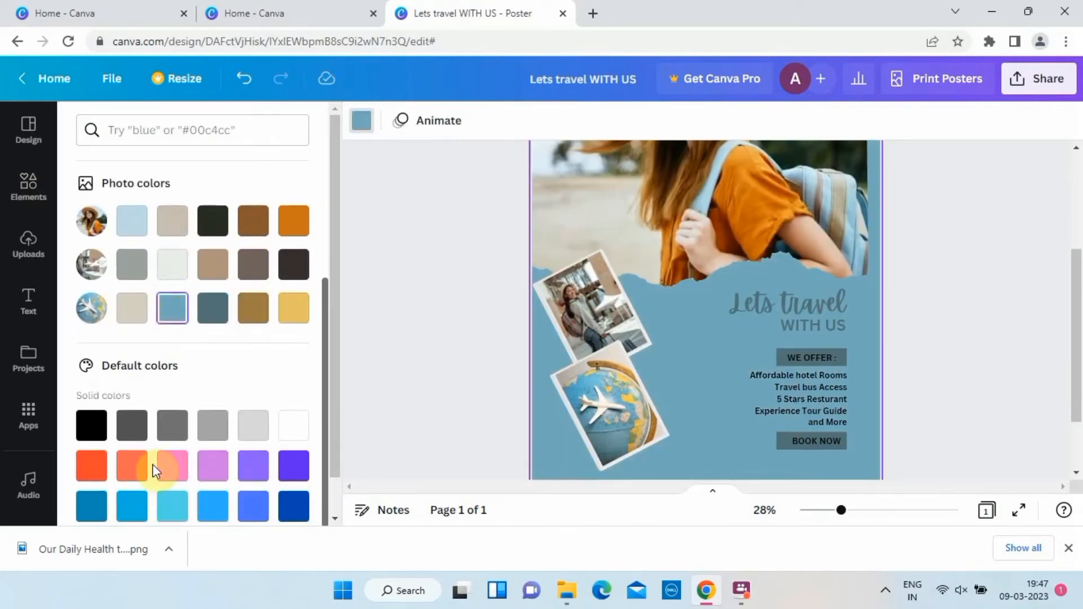
pyautogui.scroll(-3, 418, 394)
pyautogui.click(477, 271)
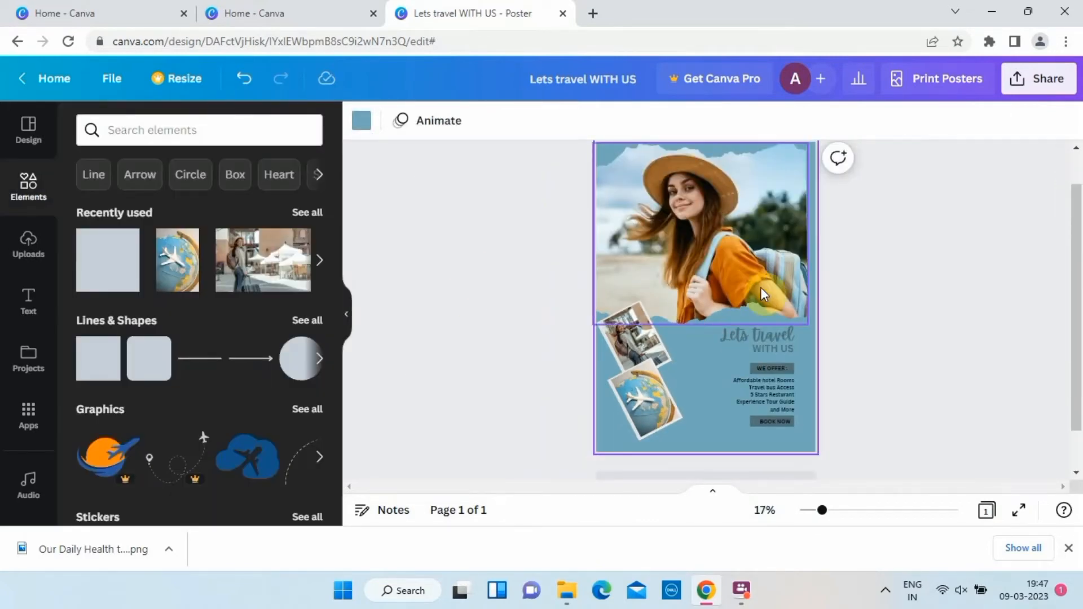
pyautogui.click(950, 360)
# Change the text color of the offers list, from "Affordable hotel Rooms" to "and More", to white.
pyautogui.scroll(2, 949, 360)
pyautogui.click(820, 427)
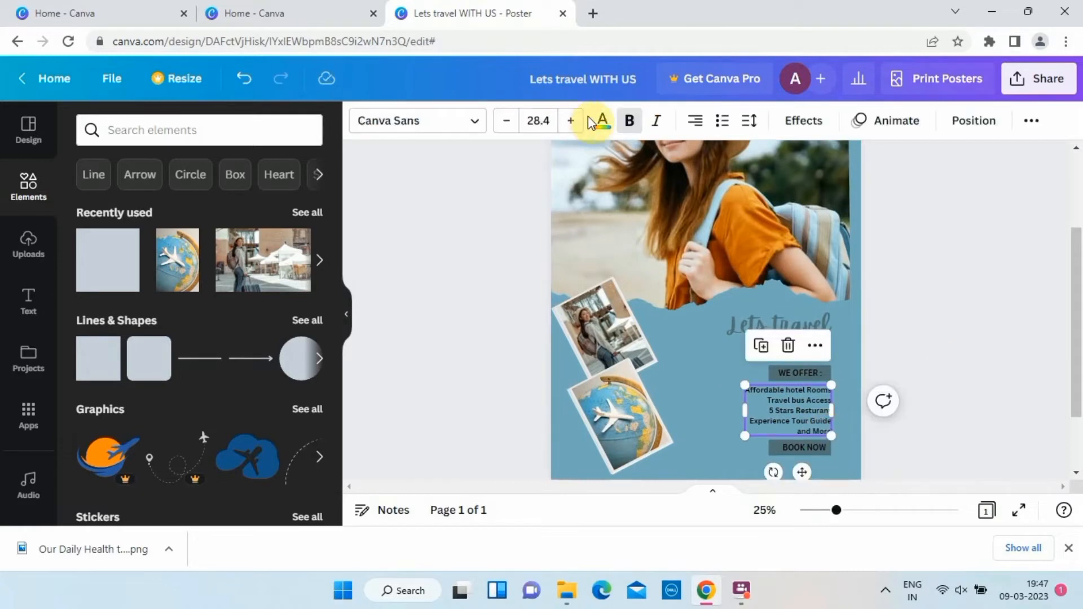
pyautogui.click(600, 120)
pyautogui.click(172, 255)
pyautogui.click(461, 338)
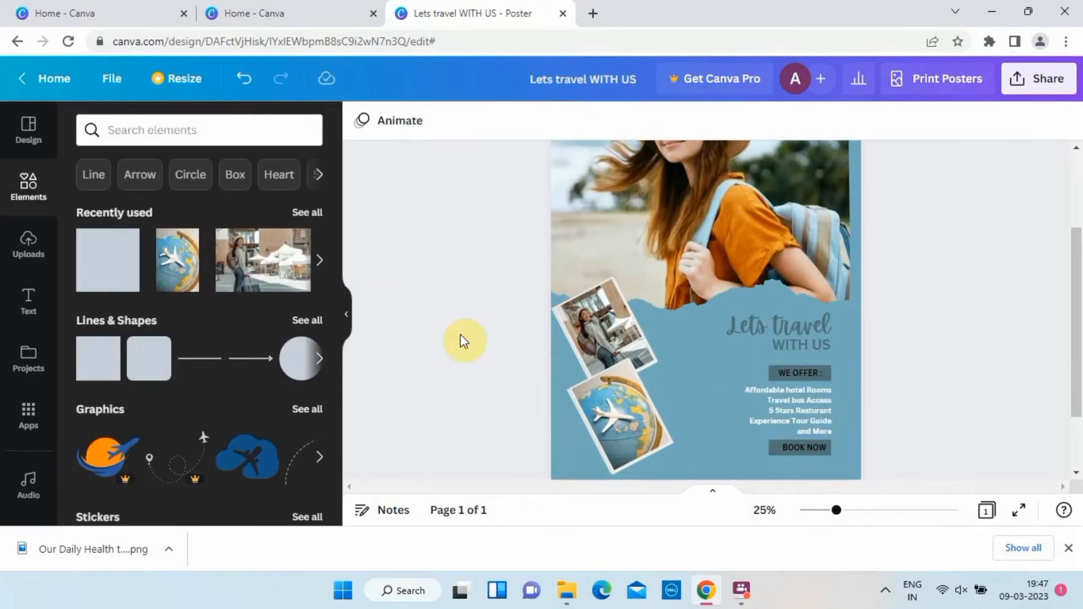
pyautogui.click(785, 423)
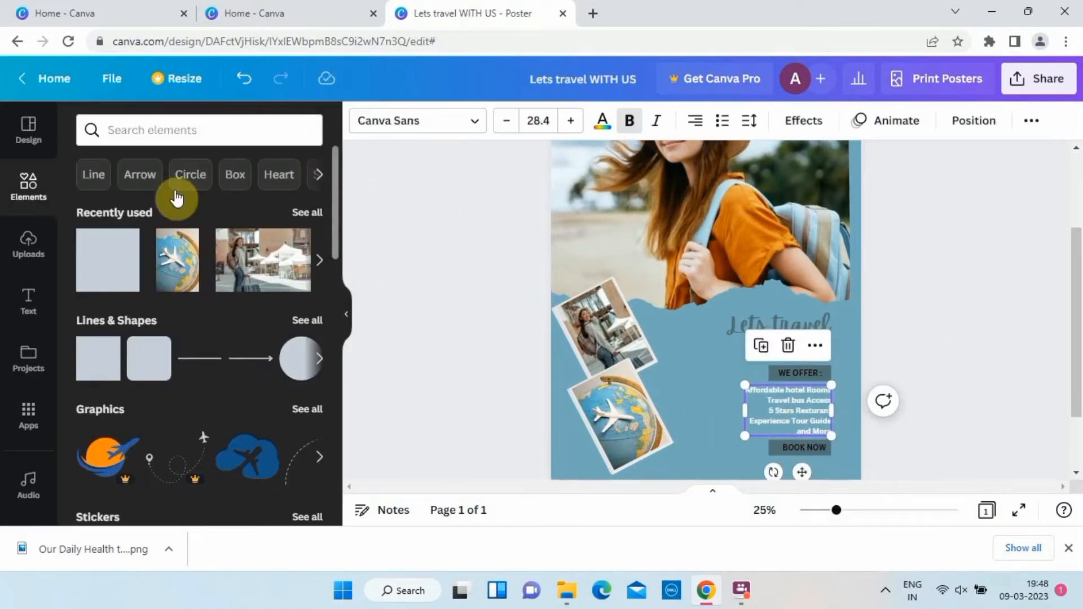
# Try light gray, turquoise and white text colors on the offers list.
pyautogui.click(602, 120)
pyautogui.click(129, 257)
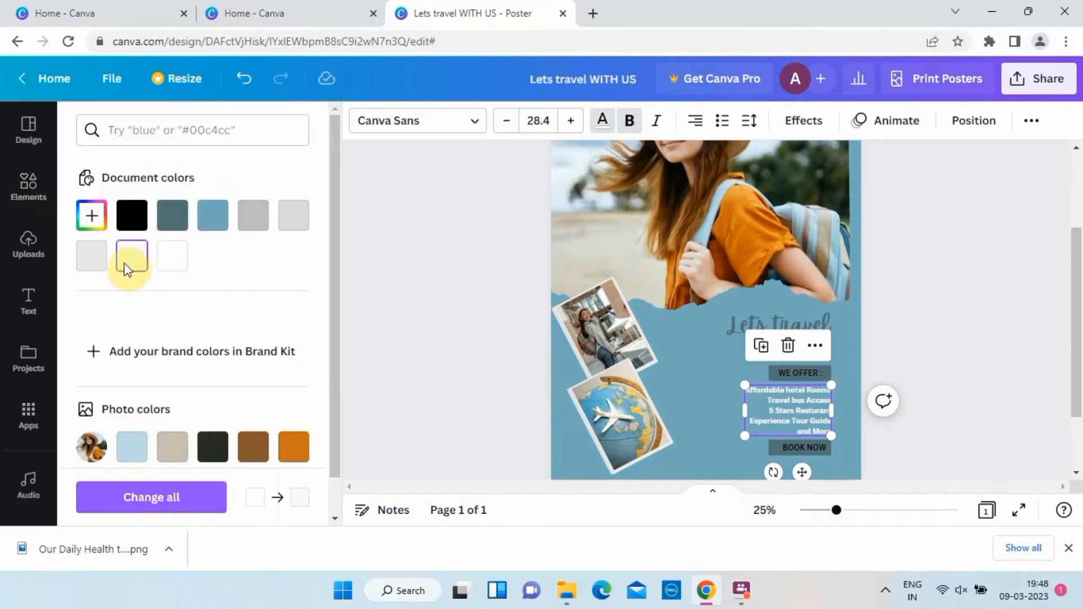
pyautogui.click(89, 259)
pyautogui.scroll(-5, 140, 411)
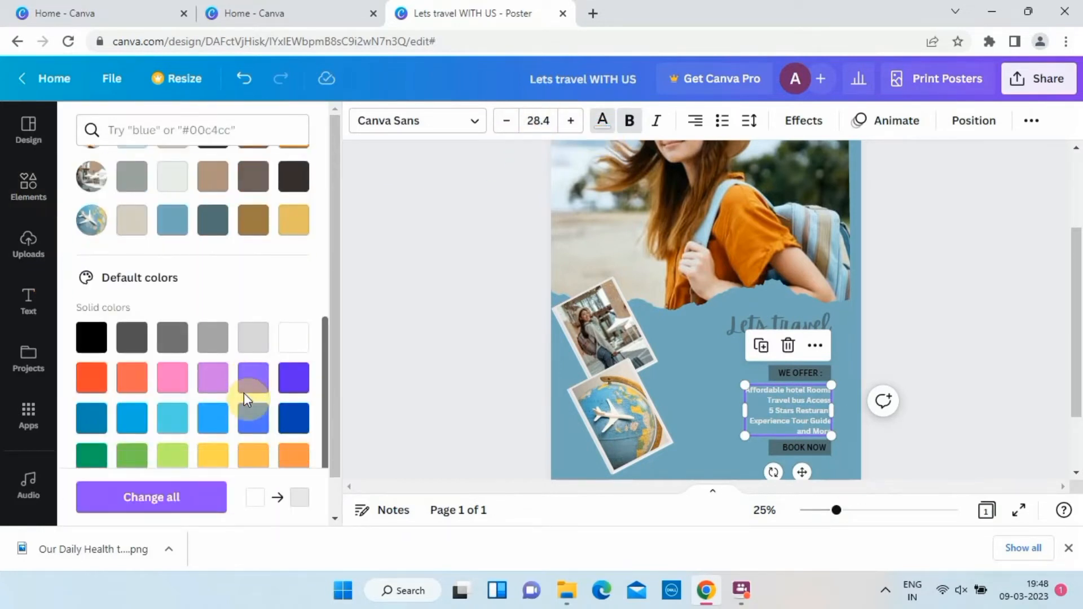
pyautogui.click(252, 336)
pyautogui.click(172, 412)
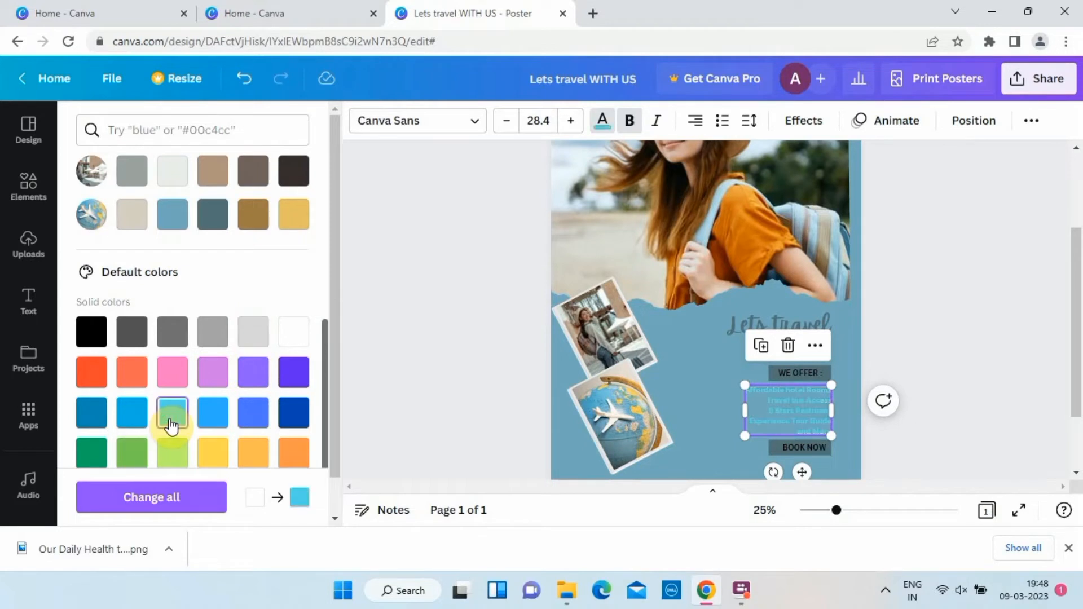
pyautogui.scroll(-1, 169, 423)
pyautogui.click(171, 431)
pyautogui.click(228, 438)
pyautogui.click(293, 315)
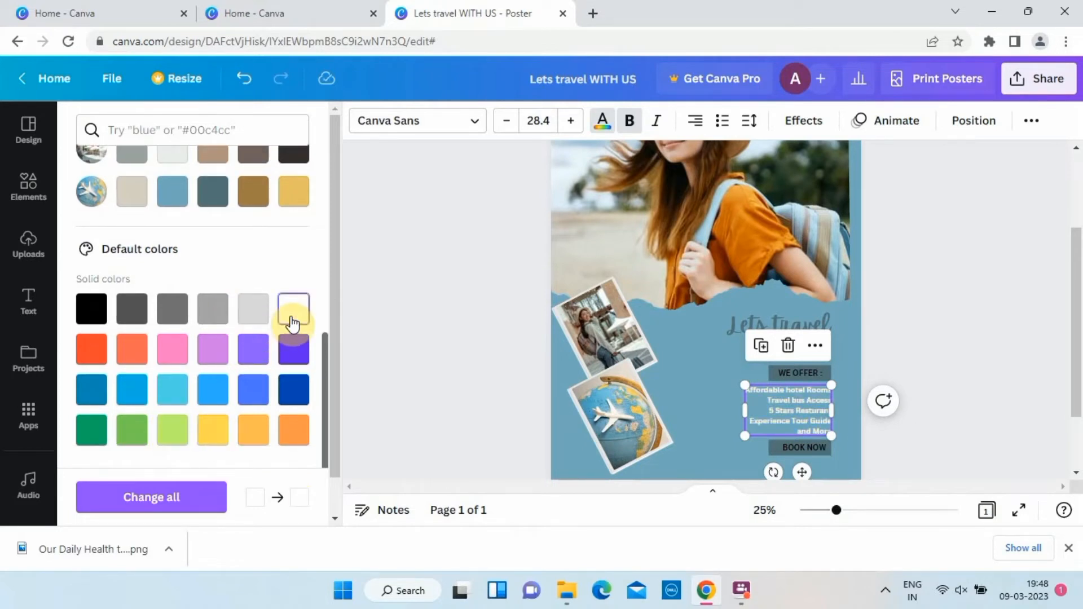
# Set the offers list's text color to the off-white photo color from the street picture.
pyautogui.scroll(3, 292, 316)
pyautogui.click(168, 329)
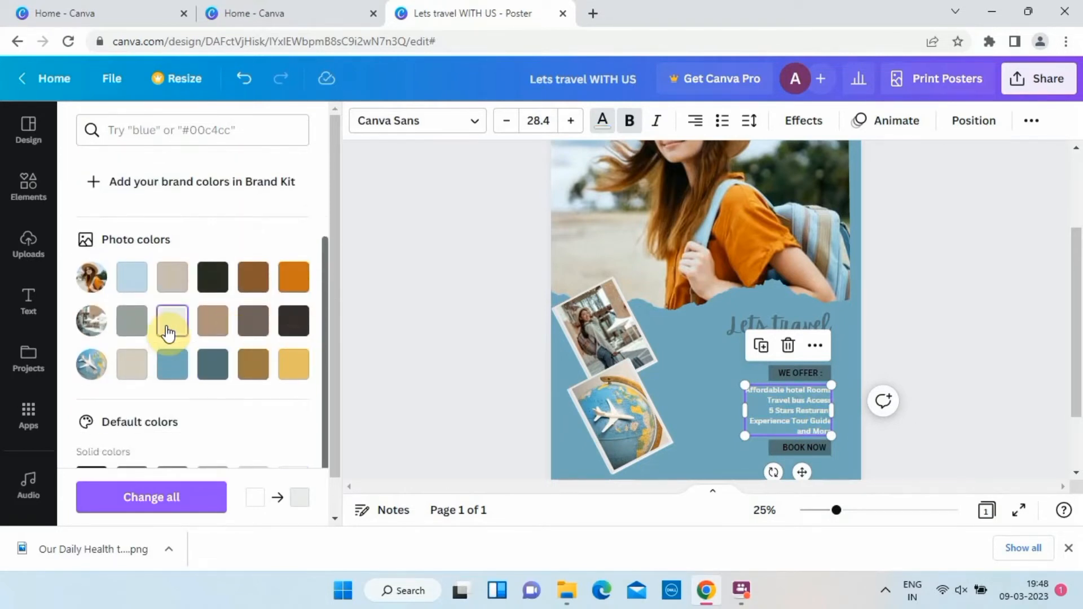
pyautogui.click(412, 324)
pyautogui.scroll(-2, 418, 318)
pyautogui.scroll(-1, 417, 319)
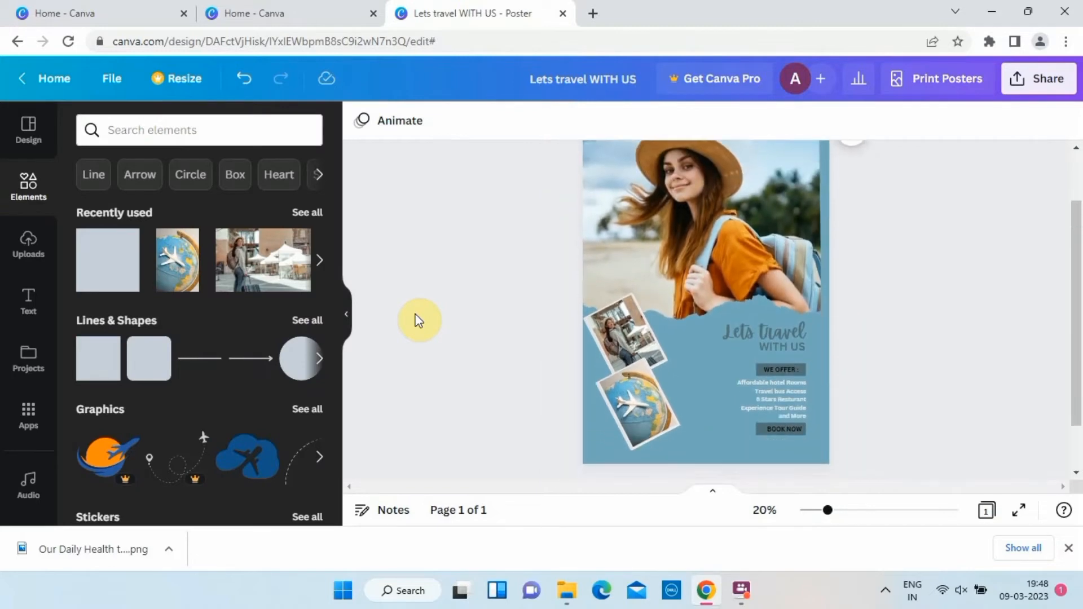
# Add a second page and set the landscape photo of blue mountains, clouds and autumn trees as its background.
pyautogui.click(688, 447)
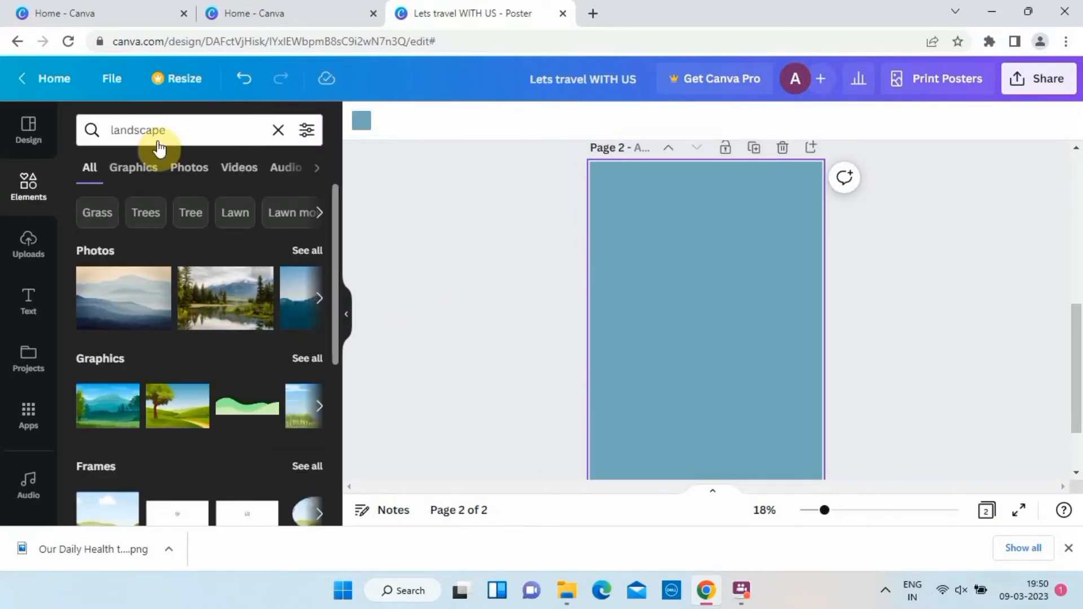
pyautogui.click(189, 167)
pyautogui.scroll(-5, 169, 355)
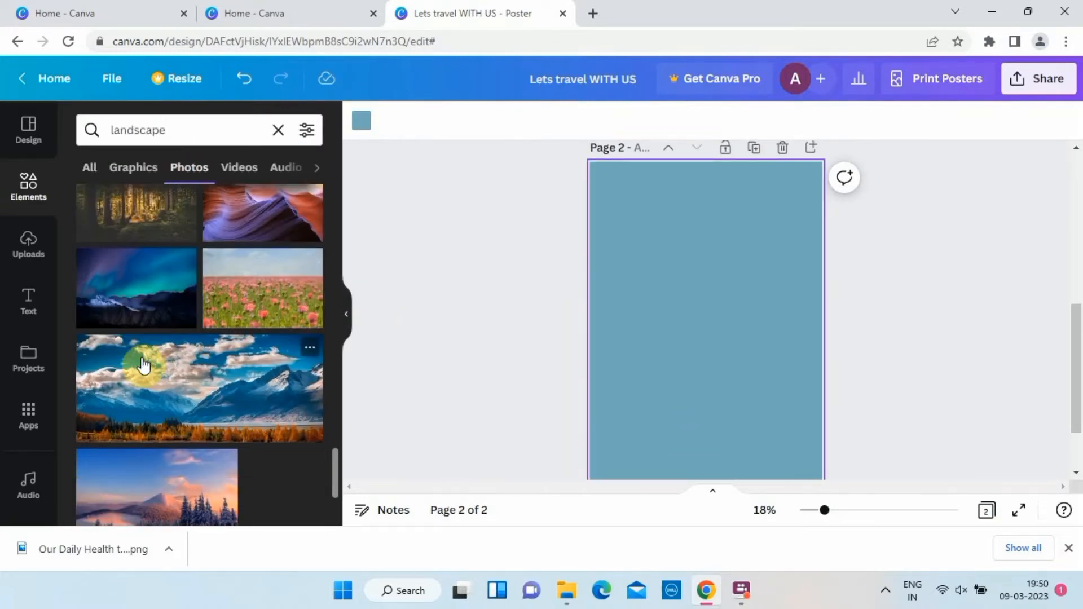
pyautogui.click(144, 366)
pyautogui.doubleClick(716, 326)
pyautogui.rightClick(716, 326)
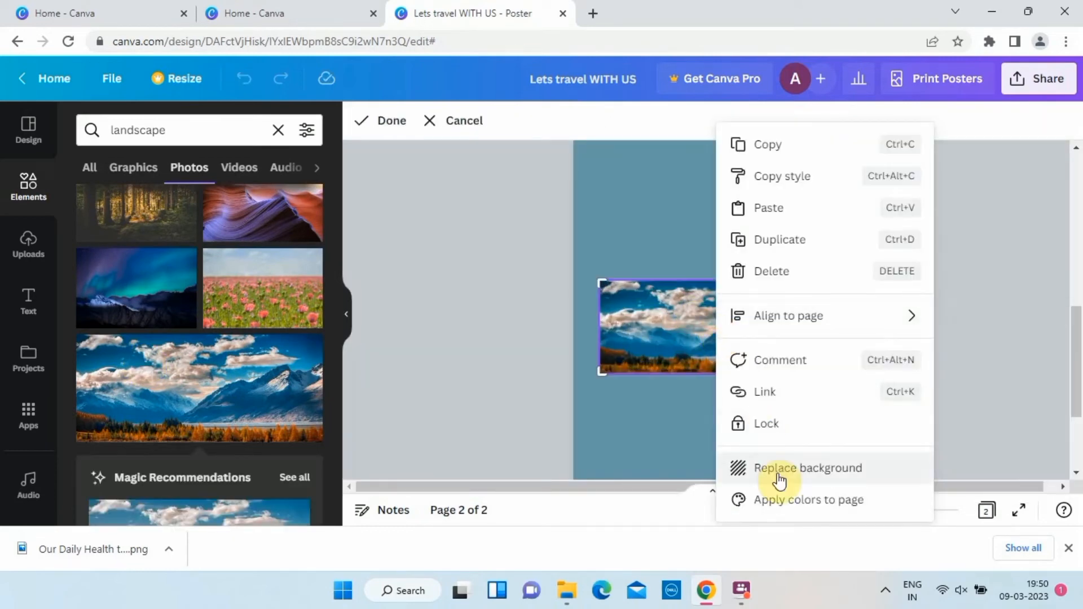
pyautogui.click(779, 481)
pyautogui.click(726, 264)
pyautogui.doubleClick(726, 264)
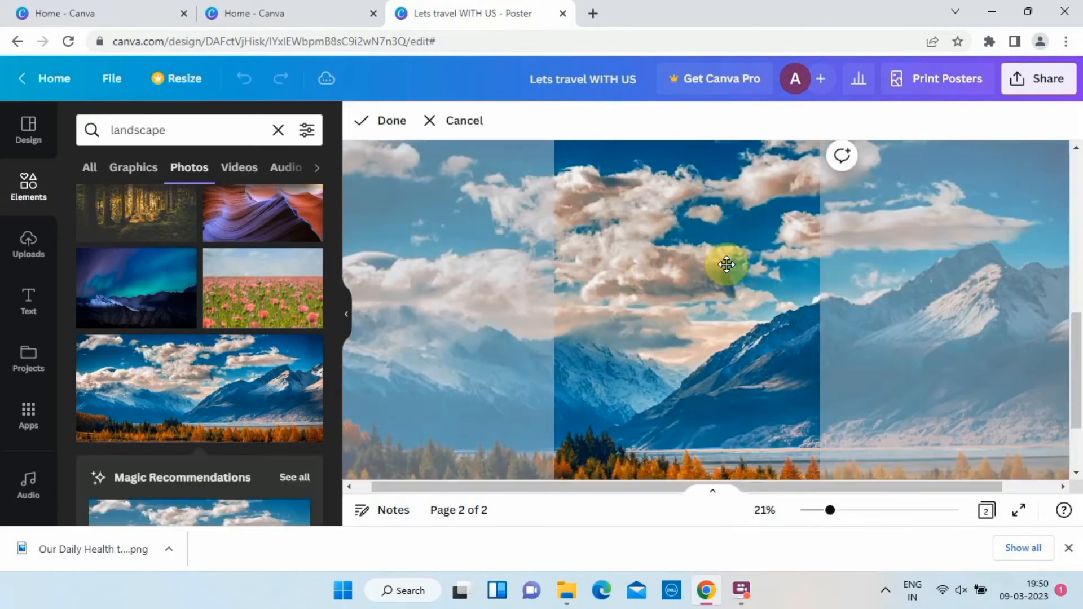
# Search for "airplane" and add the front-facing airplane cutout photo to page 2.
pyautogui.click(219, 122)
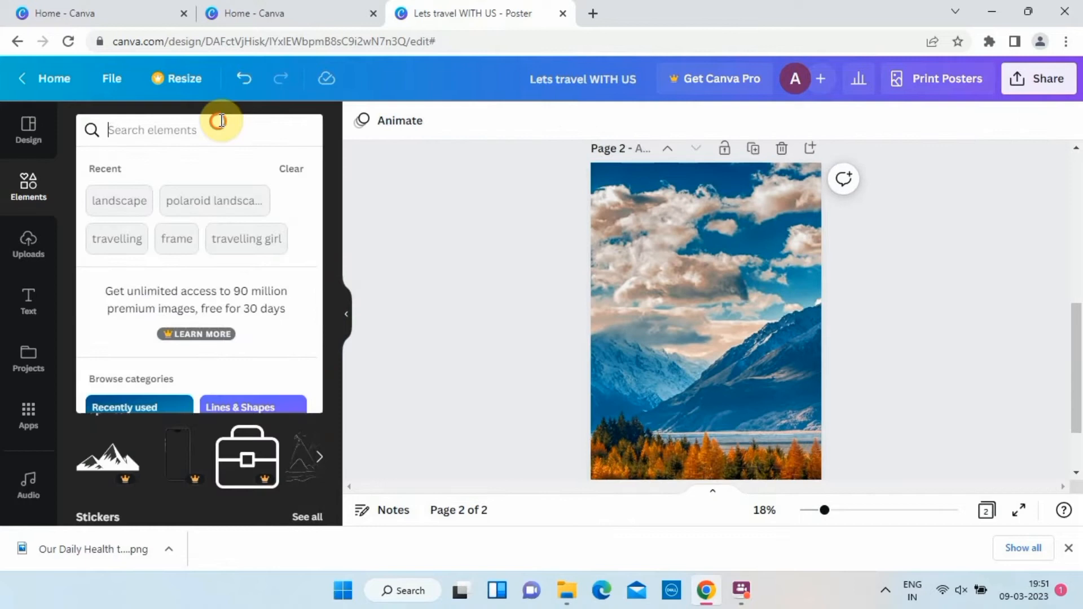
pyautogui.write('airo')
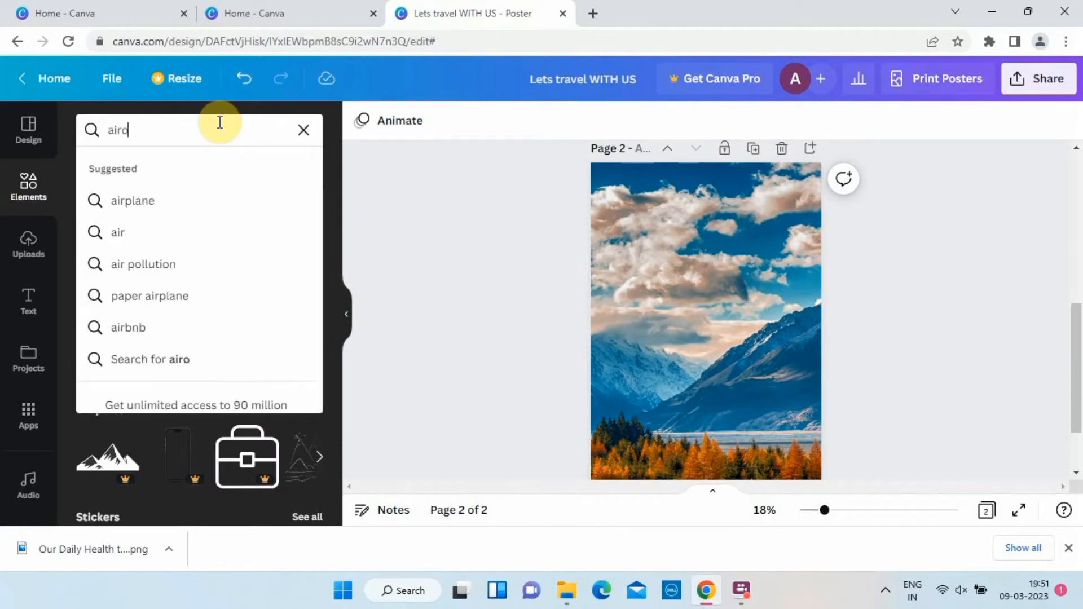
pyautogui.click(119, 208)
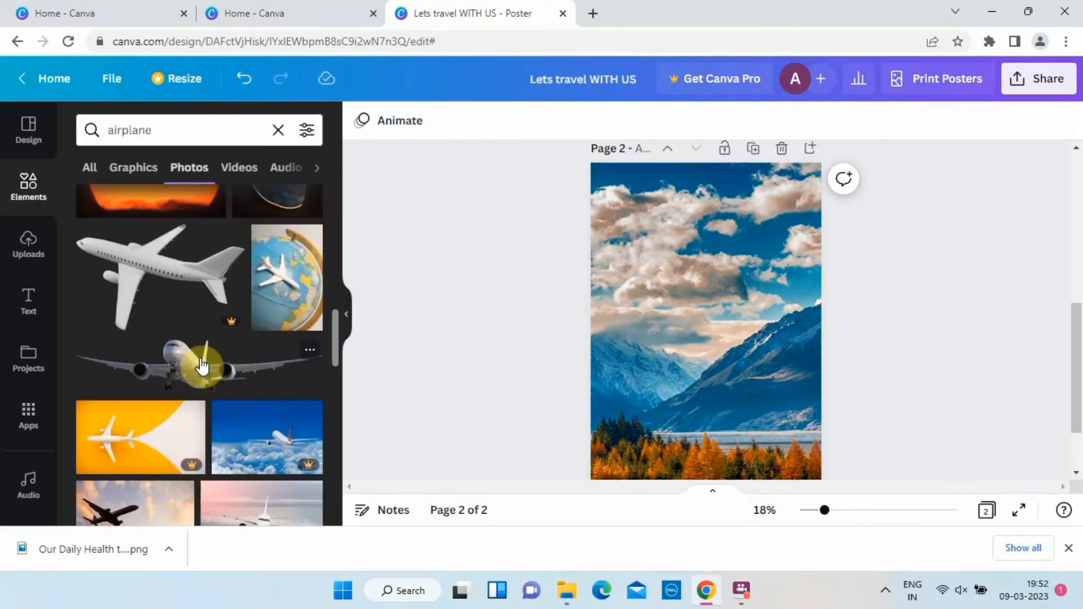
pyautogui.click(202, 365)
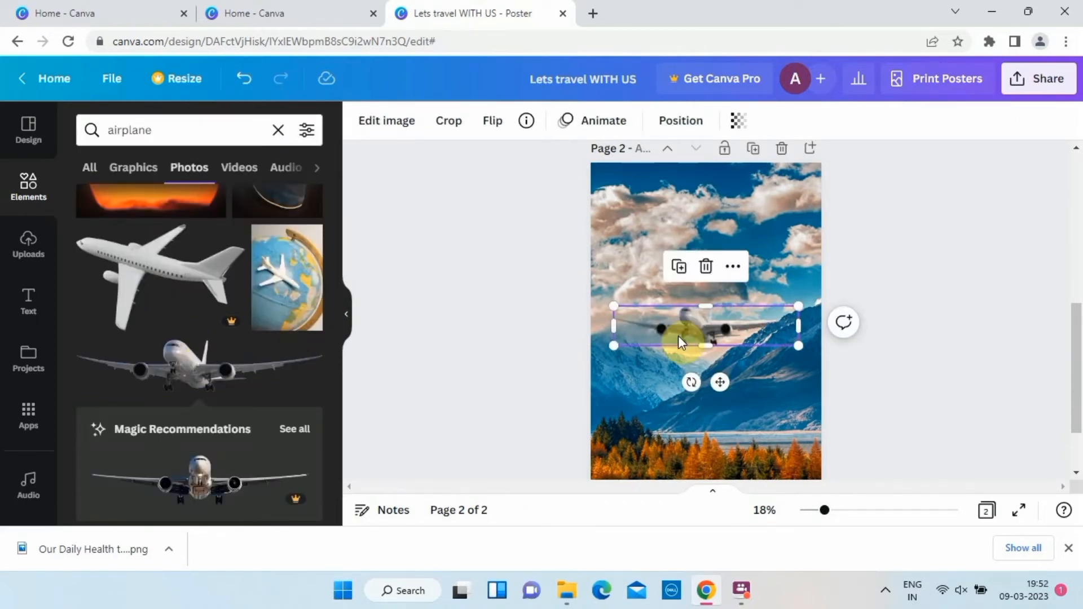
# Move the airplane up into the cloudy sky and enlarge it to nearly the full page width.
pyautogui.moveTo(683, 333); pyautogui.dragTo(698, 233)
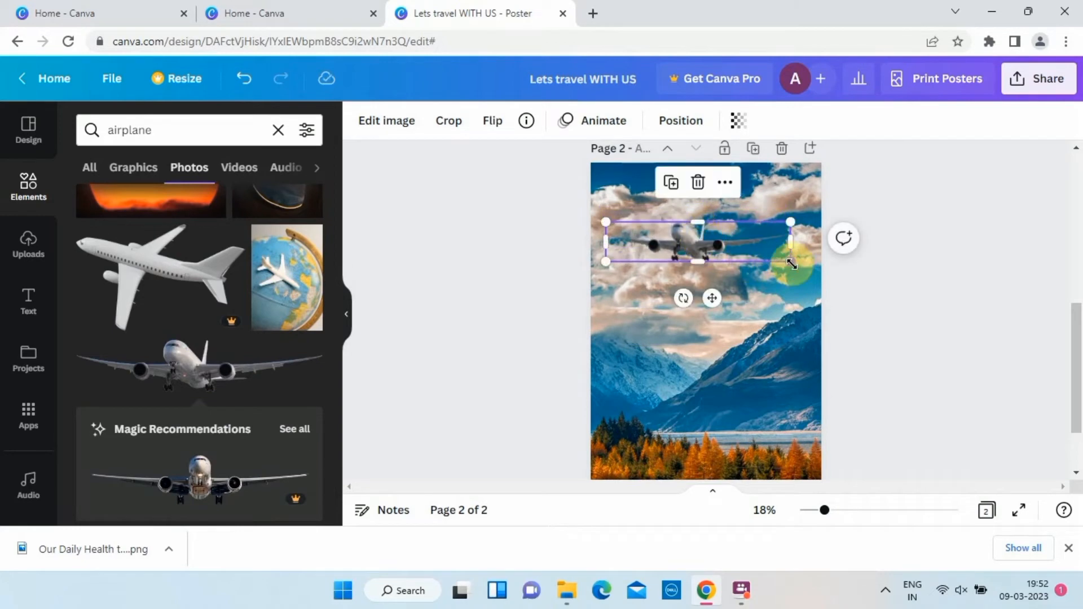
pyautogui.moveTo(798, 263); pyautogui.dragTo(816, 266)
pyautogui.moveTo(705, 237)
pyautogui.mouseDown()
pyautogui.moveTo(701, 225)
pyautogui.moveTo(704, 248)
pyautogui.mouseUp()
# Add a circle shape and place it, scaled down, in the upper-left corner of page 2.
pyautogui.click(29, 182)
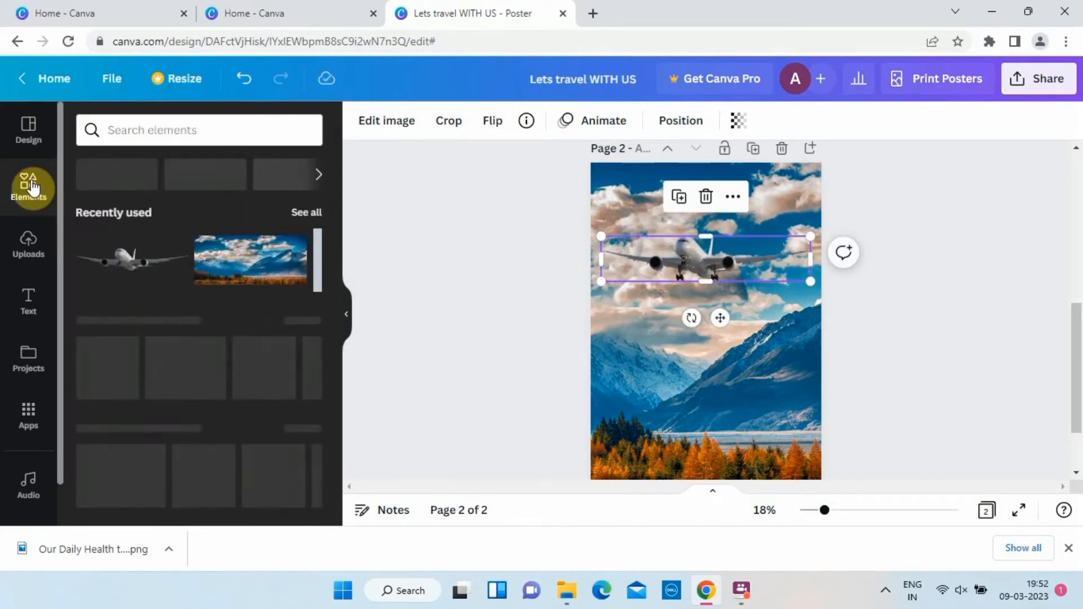
pyautogui.click(290, 361)
pyautogui.moveTo(718, 321); pyautogui.dragTo(652, 219)
pyautogui.moveTo(670, 168); pyautogui.dragTo(631, 193)
pyautogui.click(518, 242)
# Search for "gradient", add the dark gray gradient rectangle over the mountains, and delete the purple gradient beneath it.
pyautogui.click(228, 130)
pyautogui.write('gra')
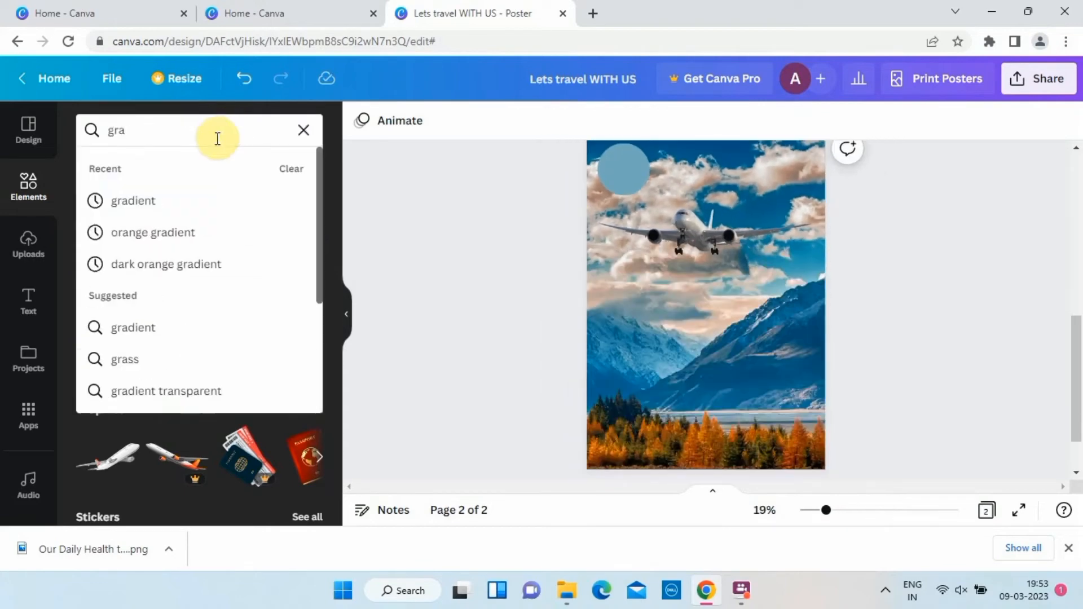
pyautogui.click(141, 199)
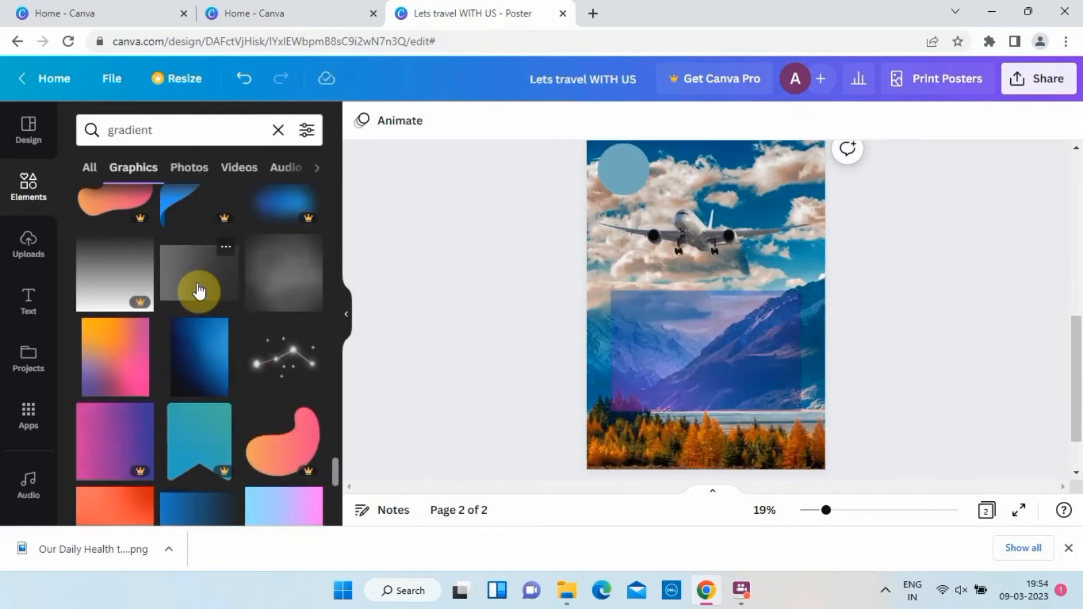
pyautogui.click(201, 289)
pyautogui.moveTo(710, 306); pyautogui.dragTo(696, 368)
pyautogui.click(666, 385)
pyautogui.press('Delete')
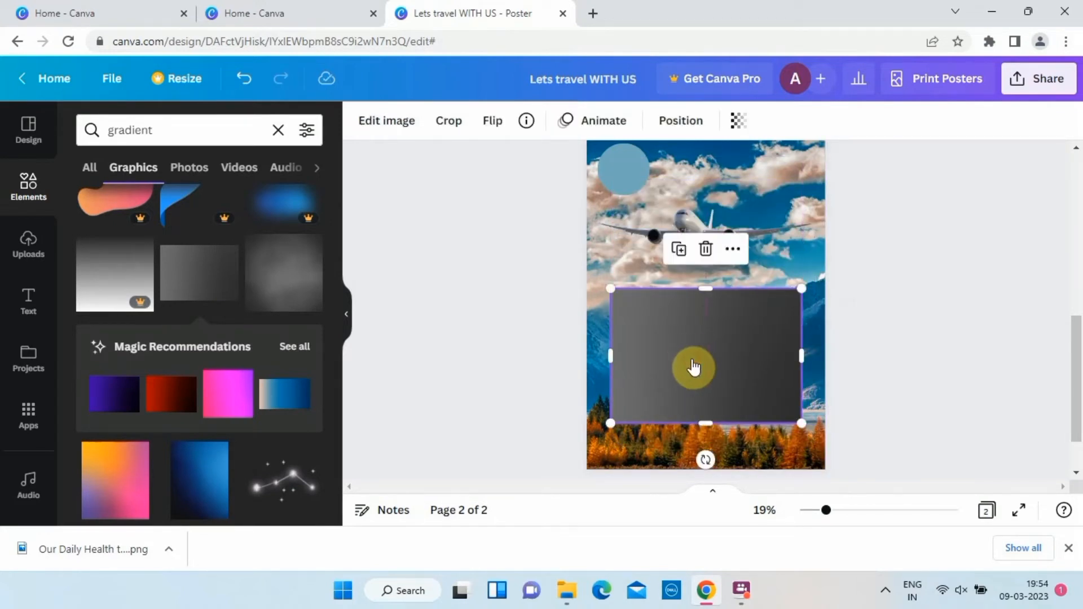
# Lower the transparency setting of the gray gradient rectangle until it is only a faint overlay.
pyautogui.click(738, 120)
pyautogui.moveTo(736, 183); pyautogui.dragTo(627, 186)
pyautogui.click(537, 306)
# Add a heading to page 2 that reads "LETS START VACATION".
pyautogui.click(27, 304)
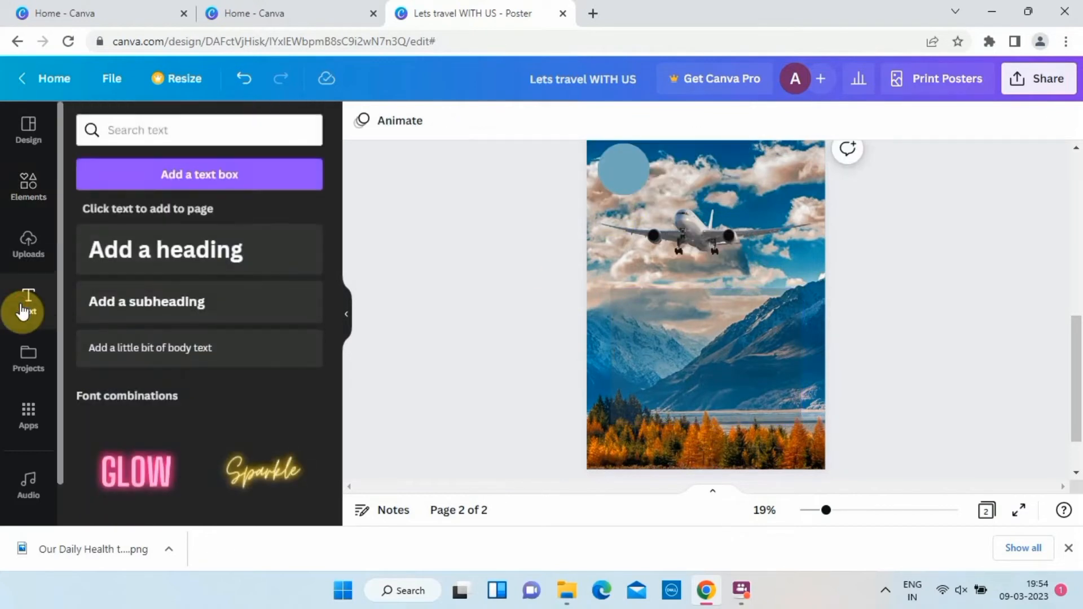
pyautogui.click(188, 256)
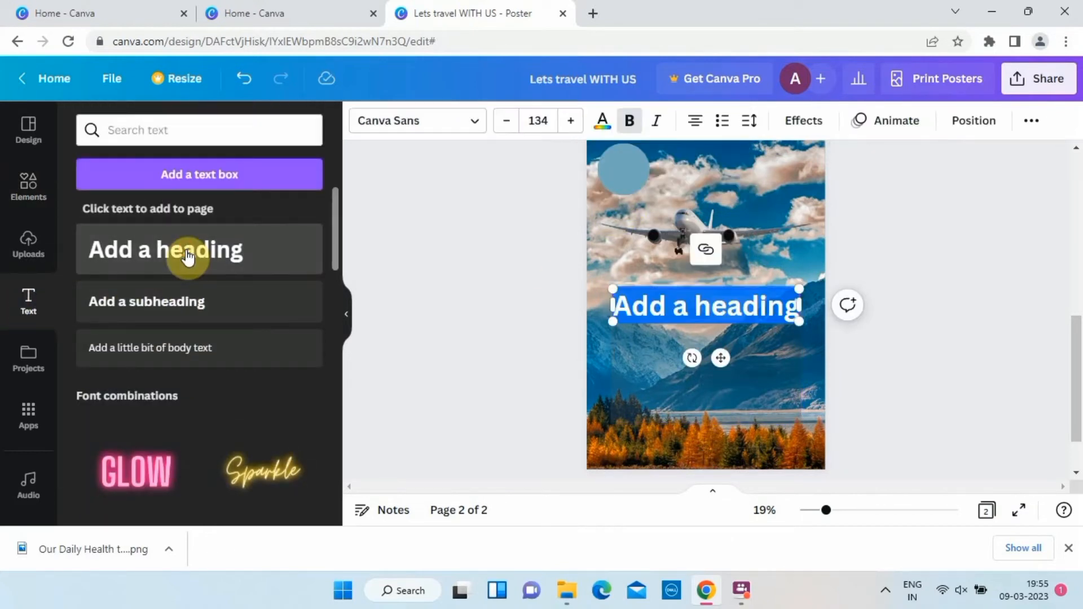
pyautogui.write('LEET')
pyautogui.press('BackSpace')
pyautogui.press('BackSpace')
pyautogui.write('TS ST')
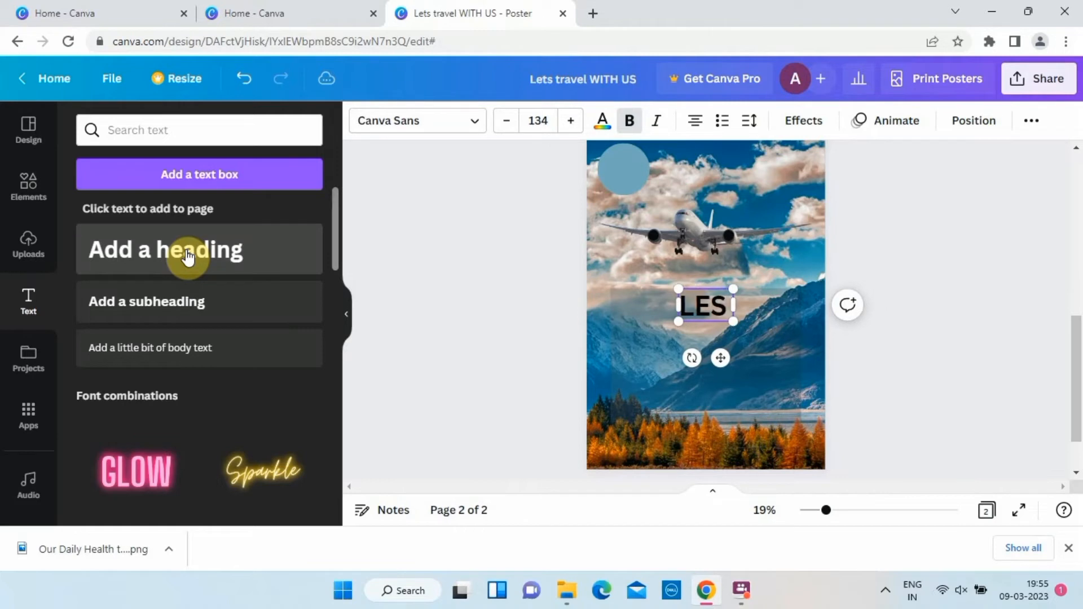
pyautogui.write('ART')
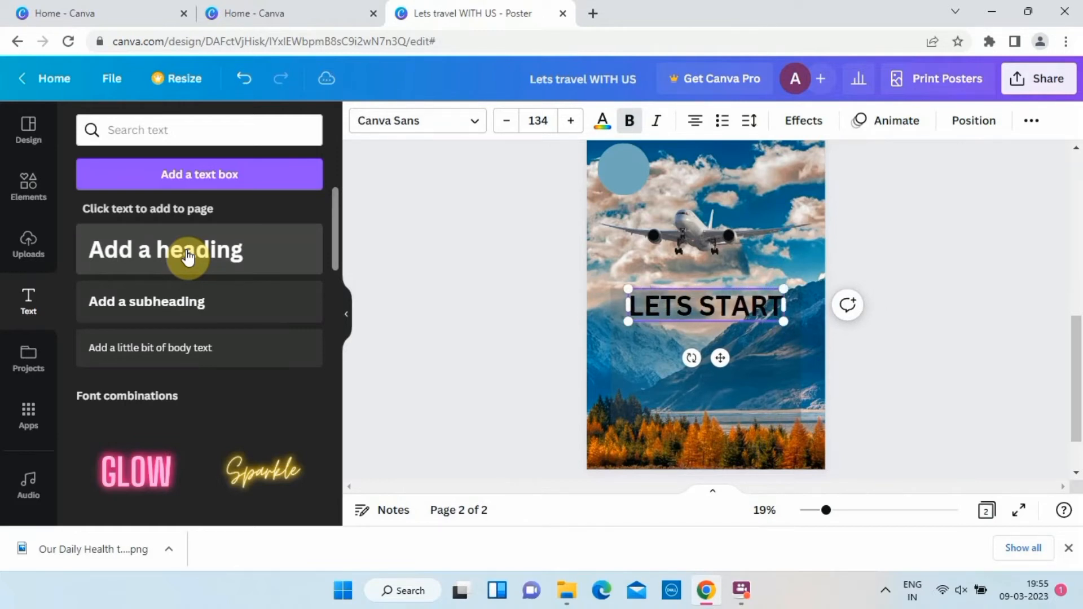
pyautogui.write(' VACATION')
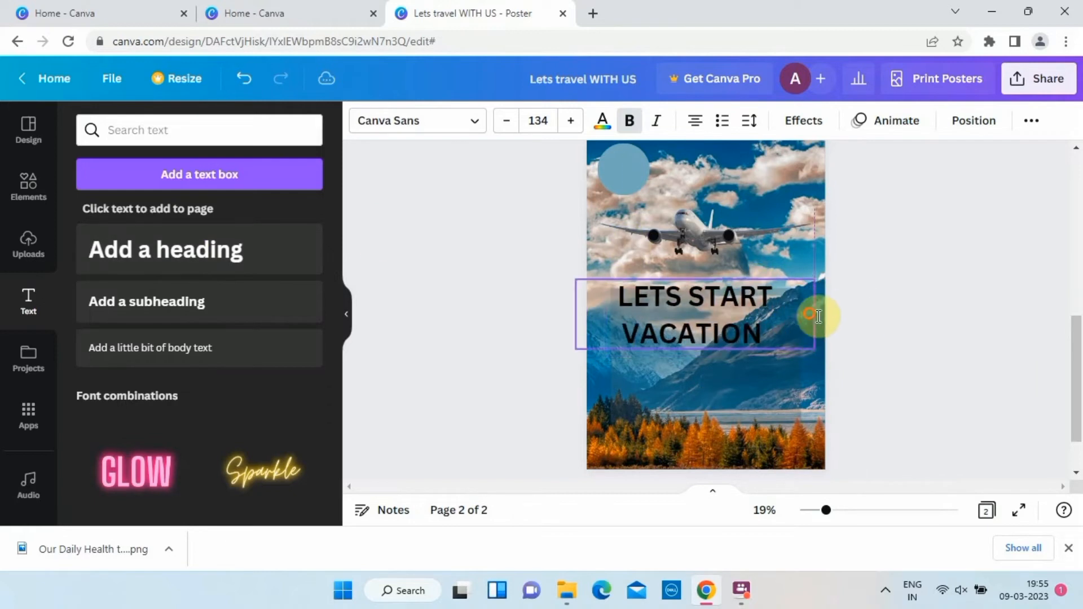
# Fit the heading on one line below the airplane and scale it down to font size 76.3.
pyautogui.moveTo(825, 323); pyautogui.dragTo(764, 318)
pyautogui.moveTo(685, 336); pyautogui.dragTo(711, 347)
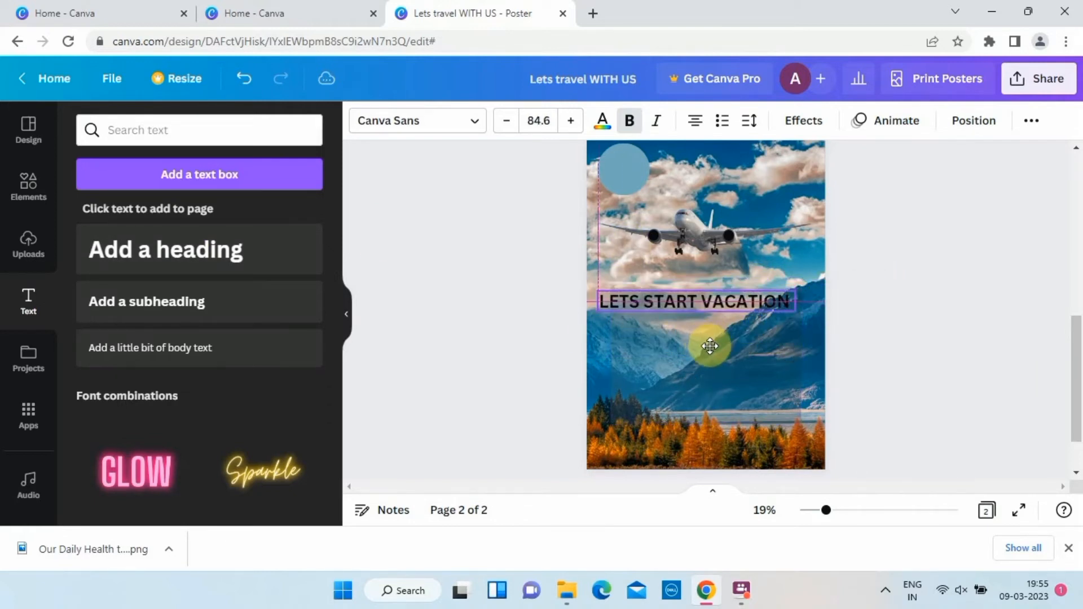
pyautogui.moveTo(597, 288); pyautogui.dragTo(617, 292)
pyautogui.click(625, 290)
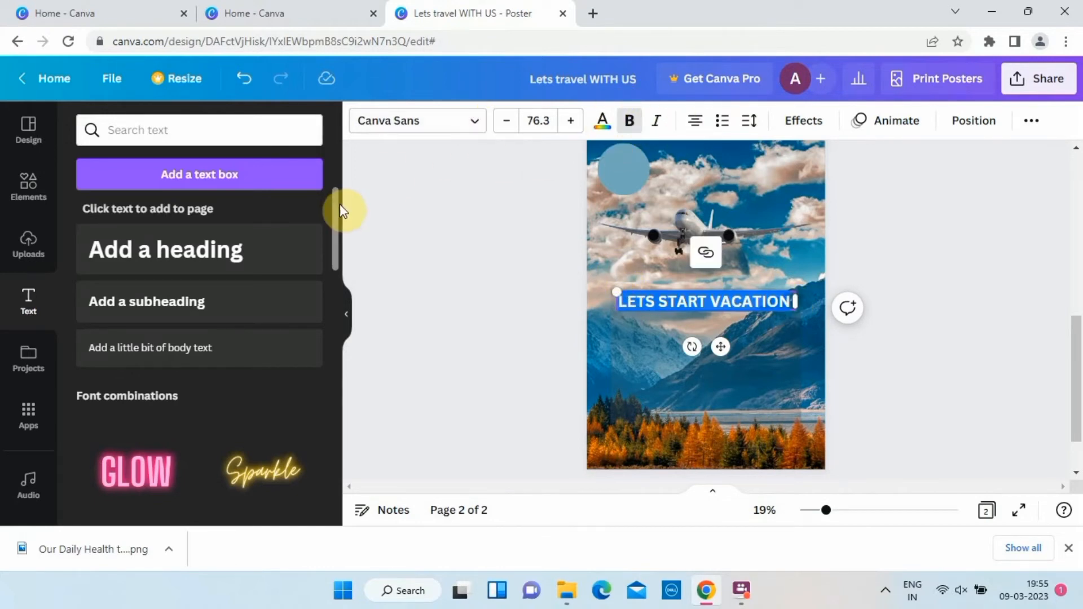
# Change the "LETS START VACATION" heading to the Apricots font and color it white.
pyautogui.click(472, 123)
pyautogui.write('ap')
pyautogui.click(120, 308)
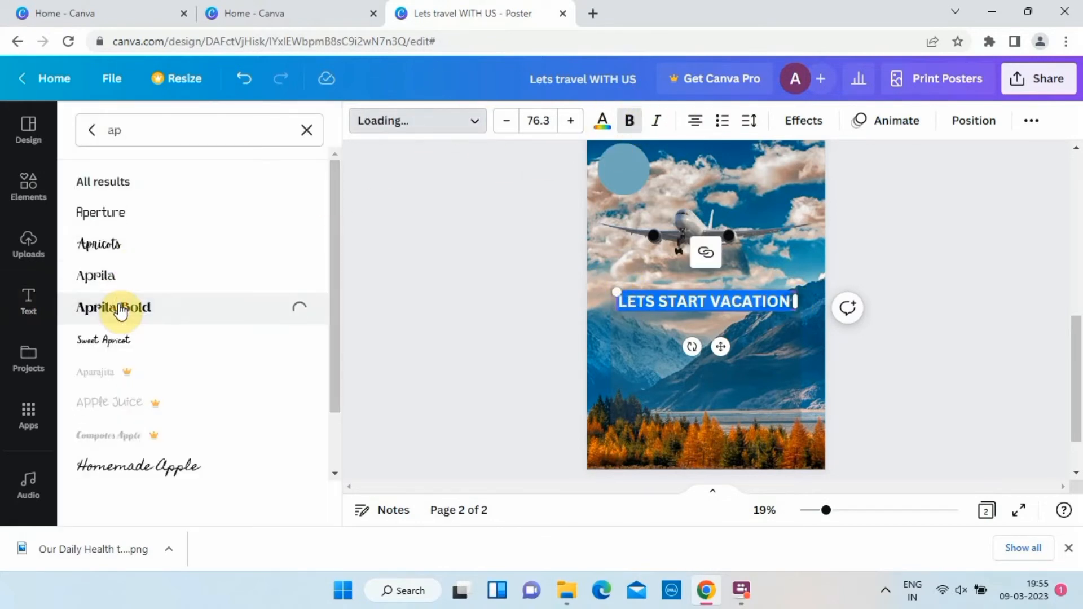
pyautogui.click(100, 248)
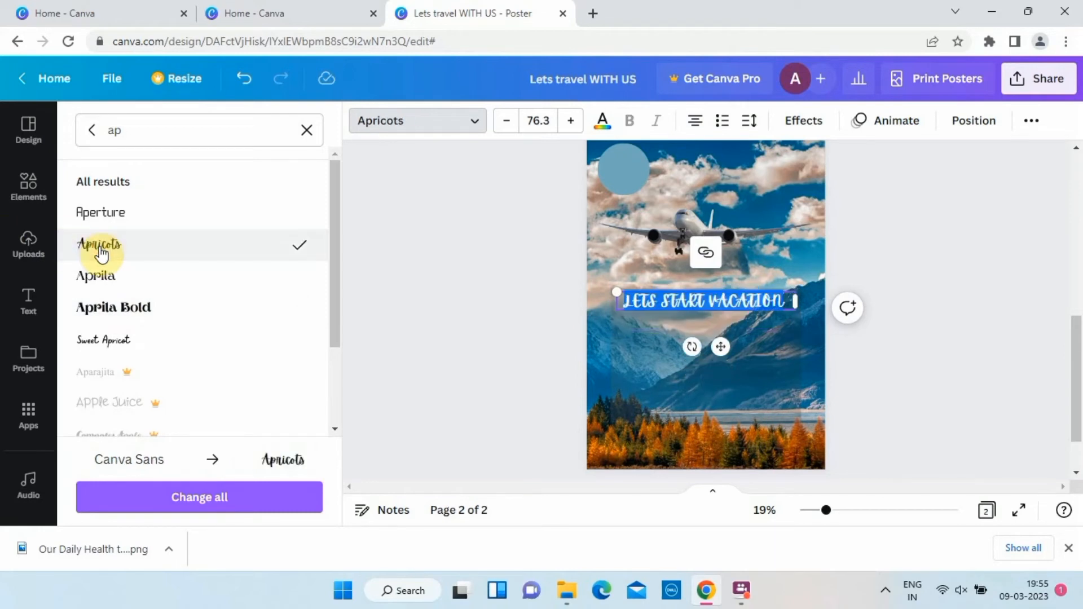
pyautogui.click(533, 317)
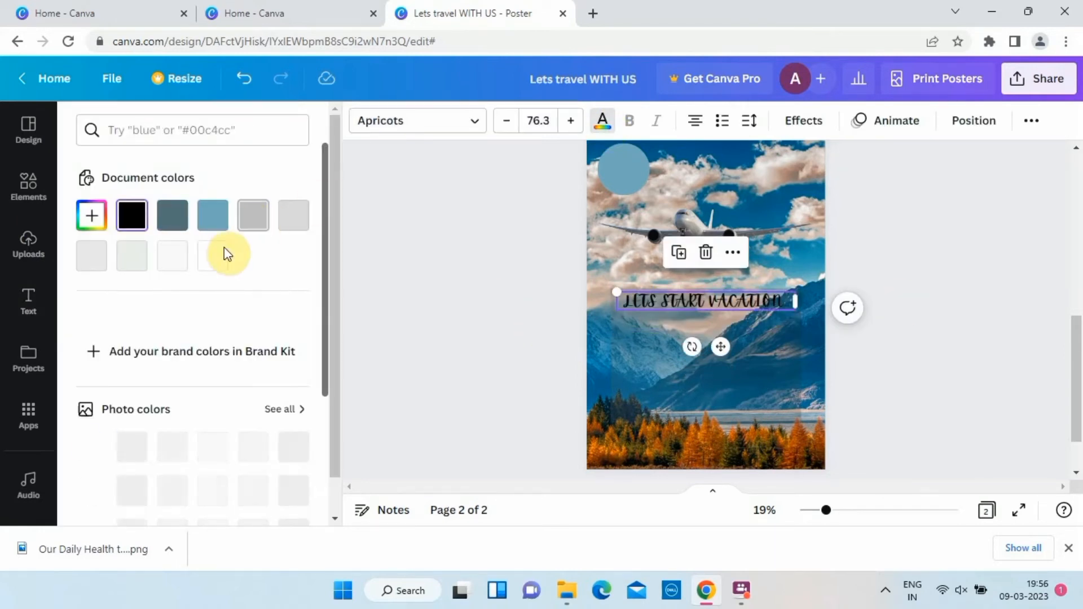
pyautogui.click(225, 254)
pyautogui.click(502, 200)
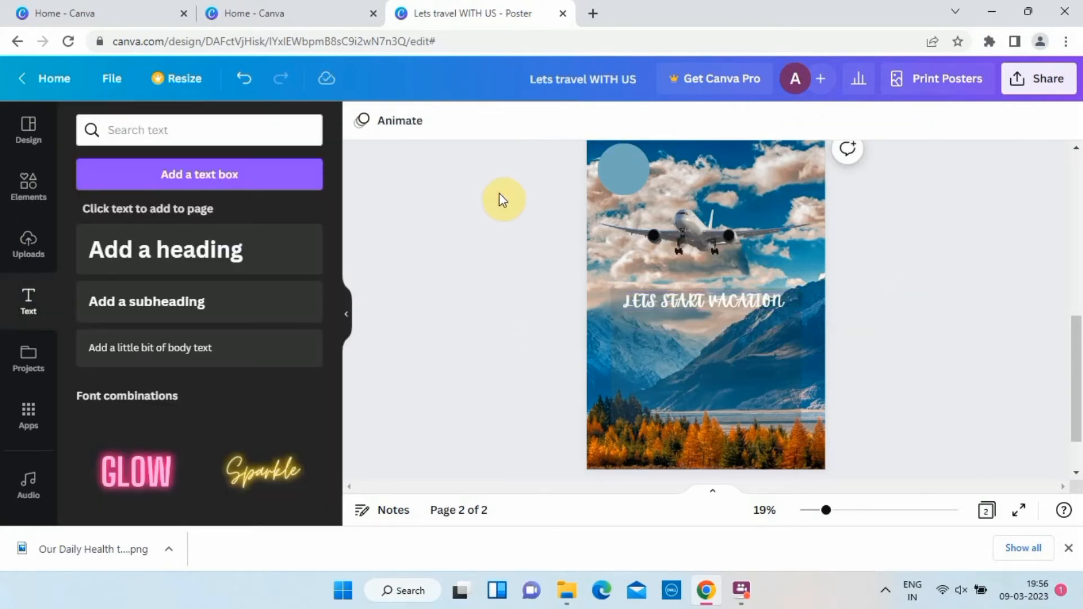
# Add a subheading below the heading that reads "lets have a vacation with cheap quality tickets".
pyautogui.click(294, 299)
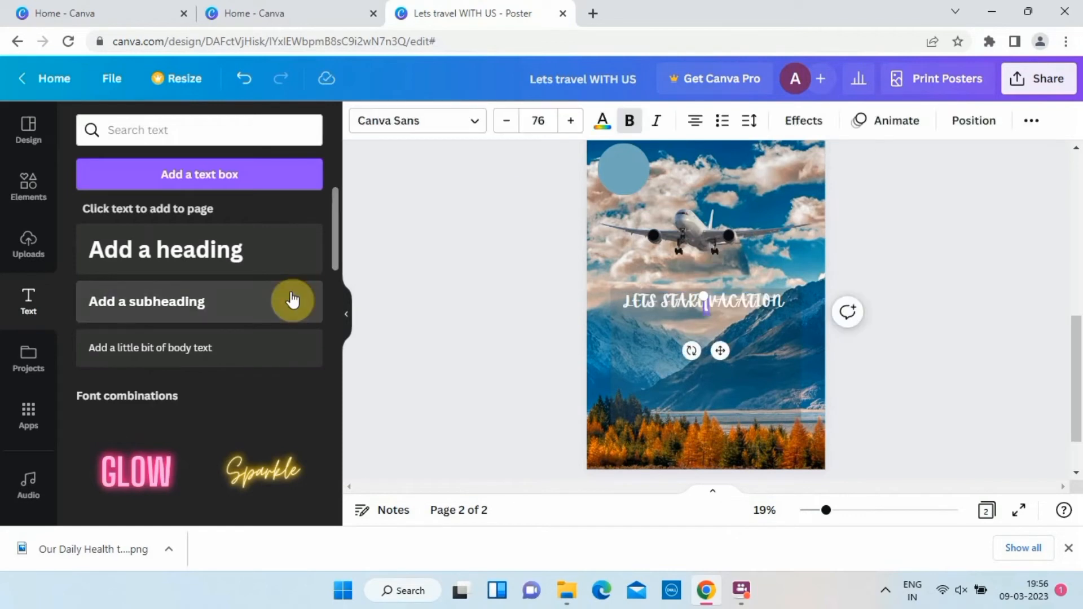
pyautogui.moveTo(721, 350); pyautogui.dragTo(716, 374)
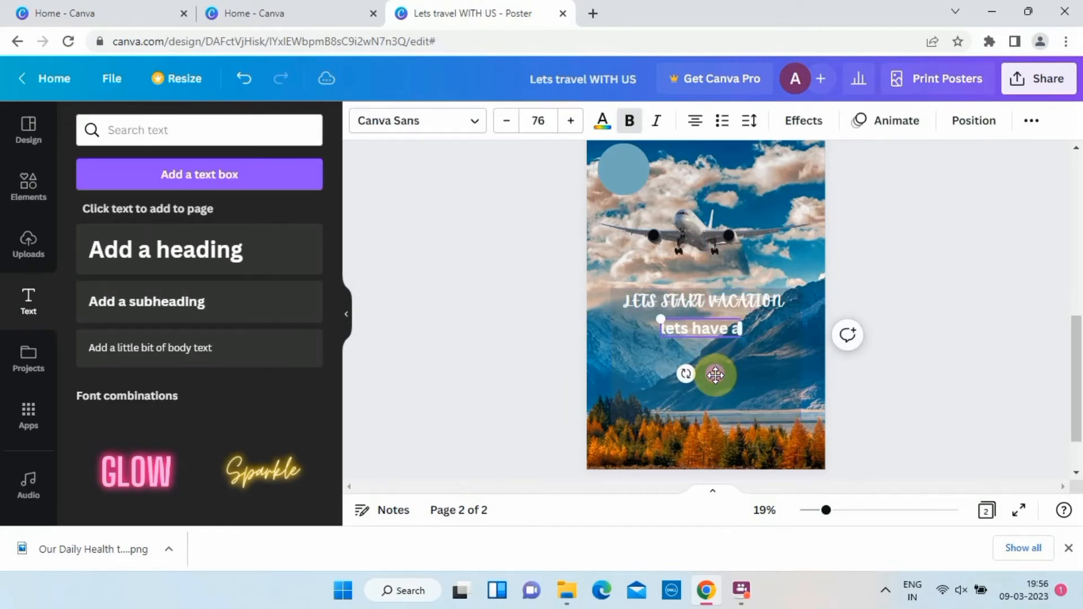
pyautogui.write('tion')
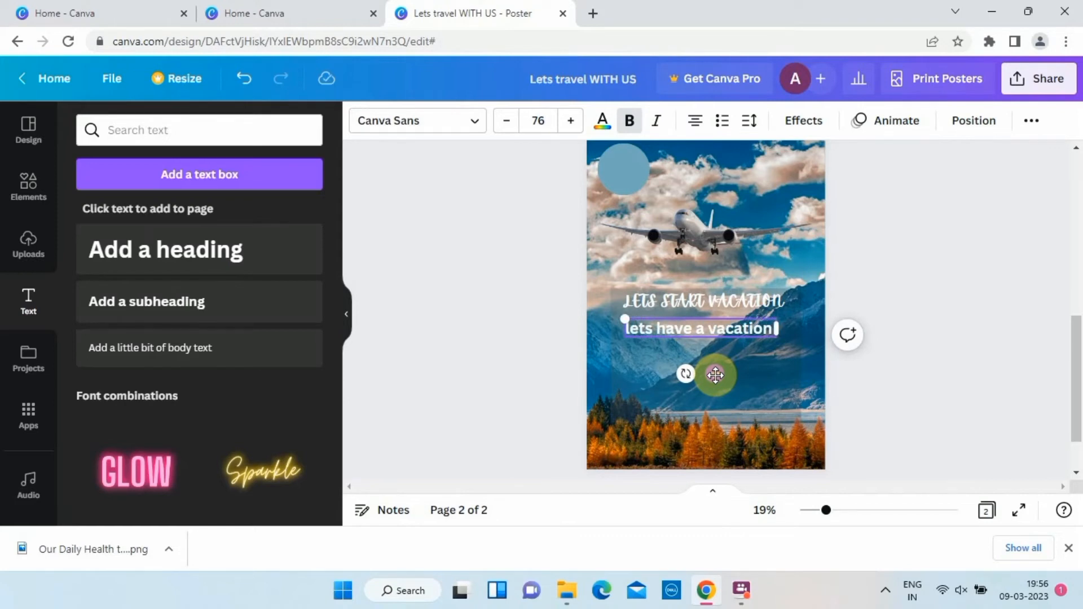
pyautogui.write(' with cheap q')
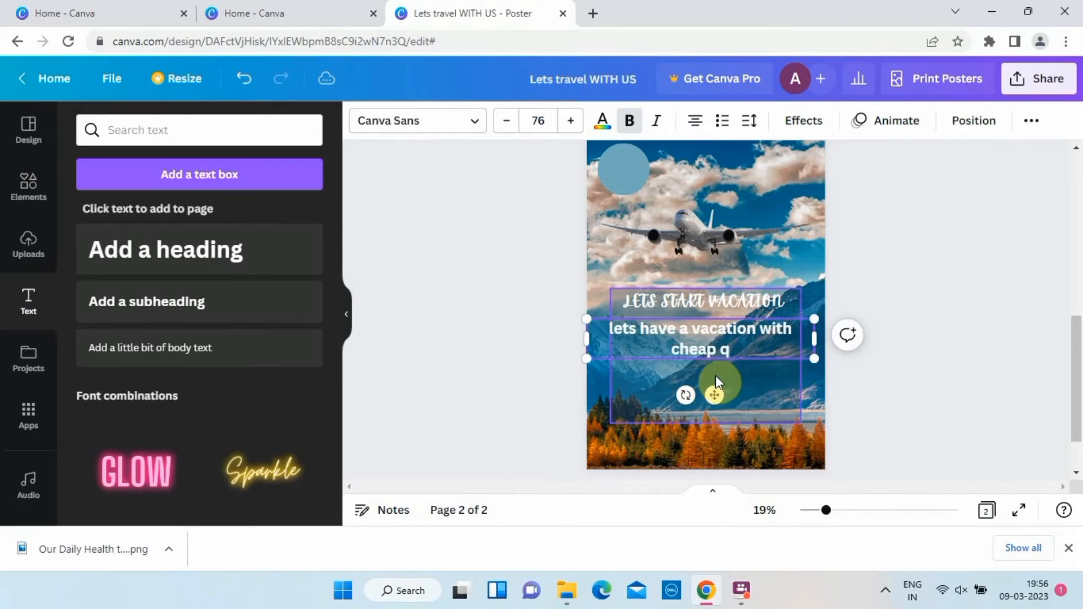
pyautogui.write('uality ticke')
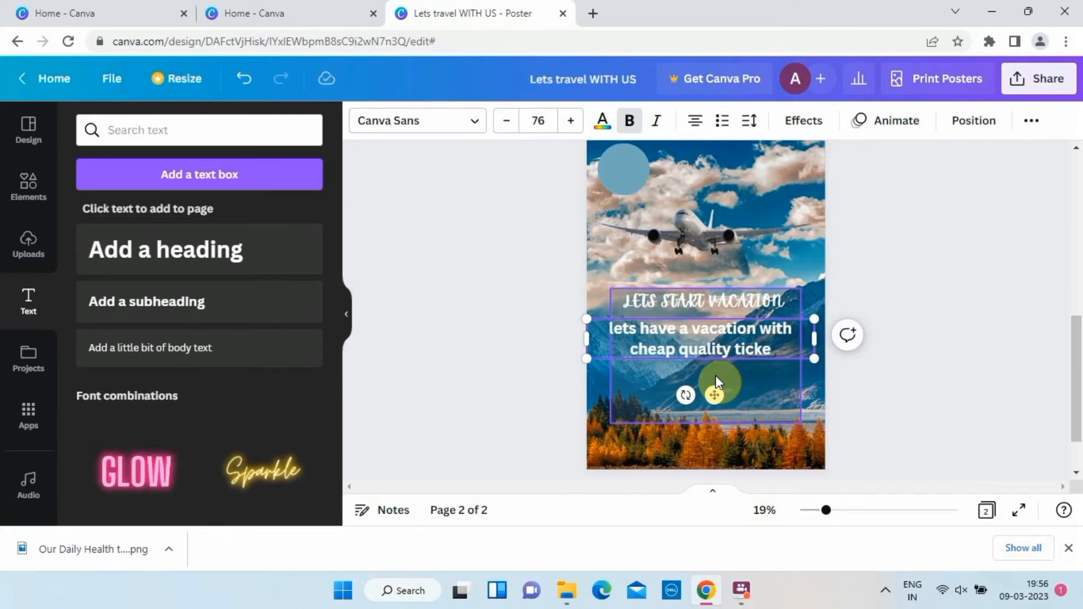
pyautogui.write('ts')
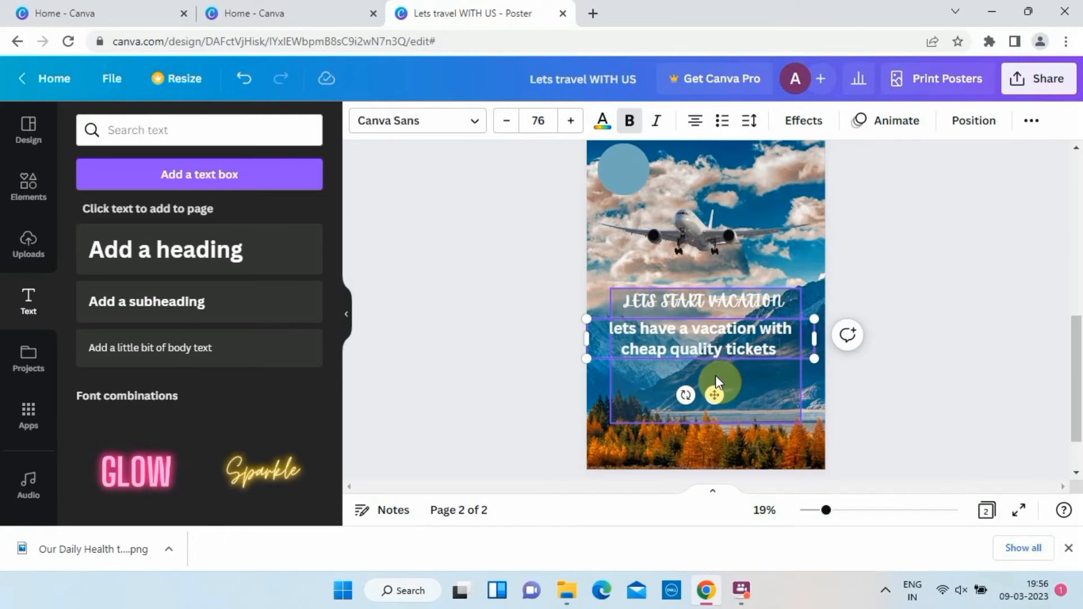
# Scale the subheading down to font size 32.5 so it fits on one line directly below the "LETS START VACATION" heading.
pyautogui.moveTo(814, 358); pyautogui.dragTo(704, 368)
pyautogui.moveTo(707, 329); pyautogui.dragTo(783, 324)
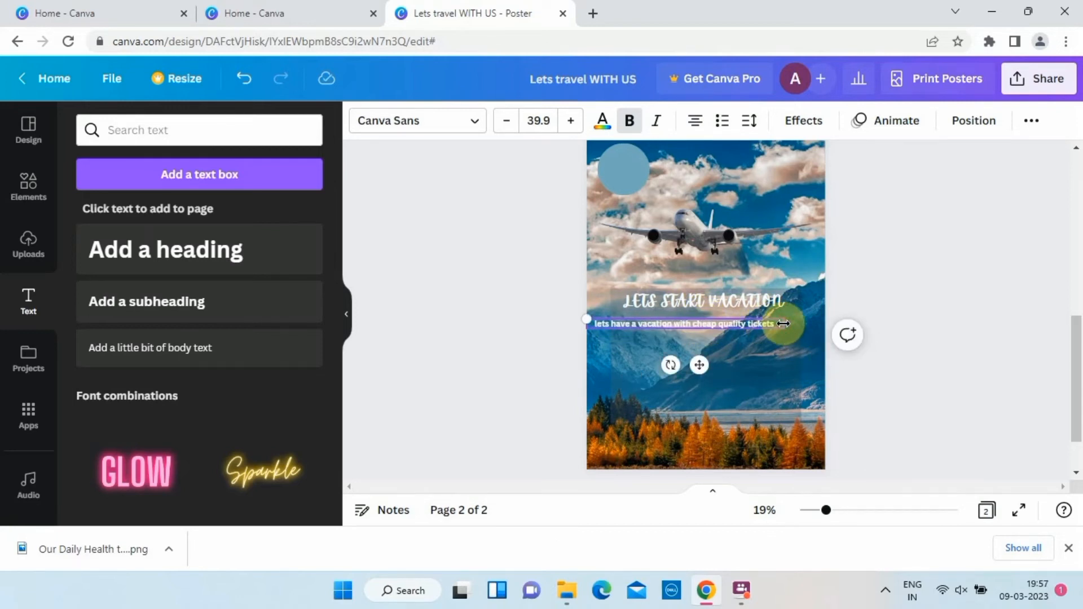
pyautogui.scroll(3, 784, 324)
# Duplicate the subheading, change the copy's text to "package include" without bold, and narrow it below the subheading's left part.
pyautogui.hotkey('ctrl', 'd')
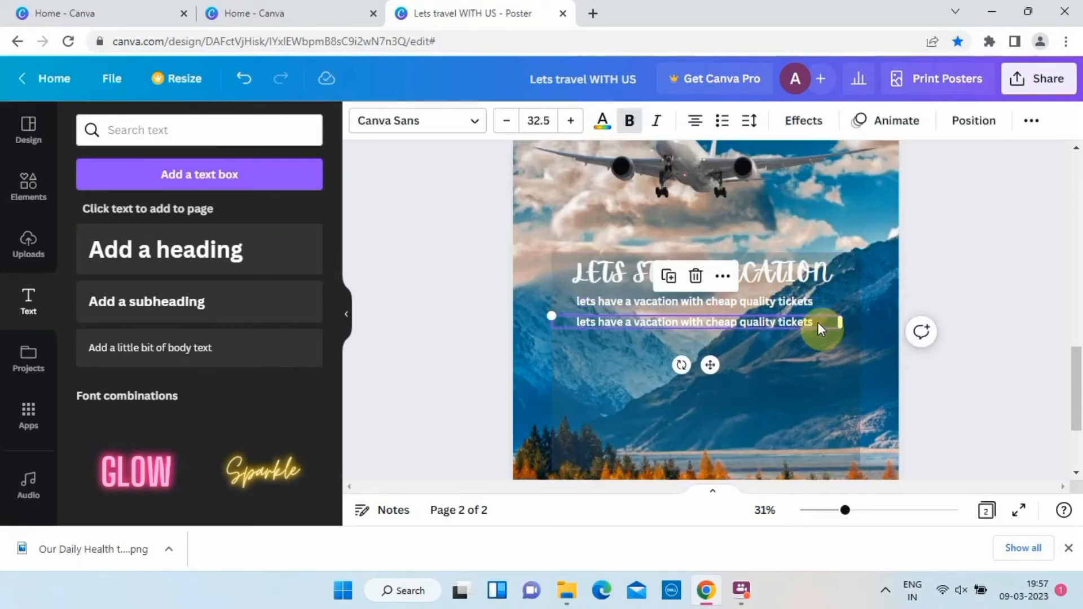
pyautogui.click(815, 323)
pyautogui.write('package include')
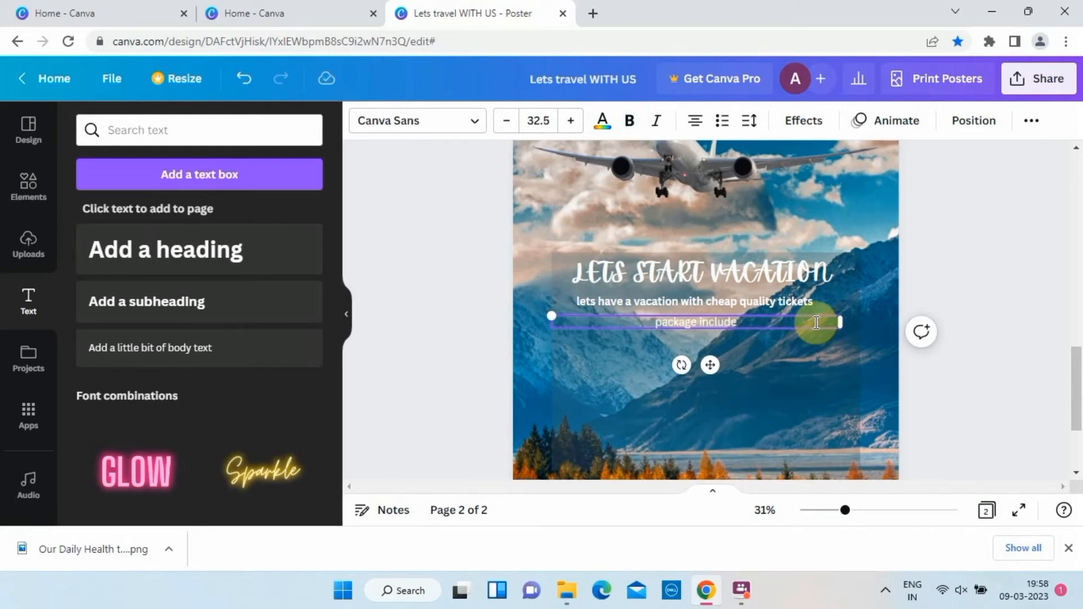
pyautogui.moveTo(840, 323); pyautogui.dragTo(634, 332)
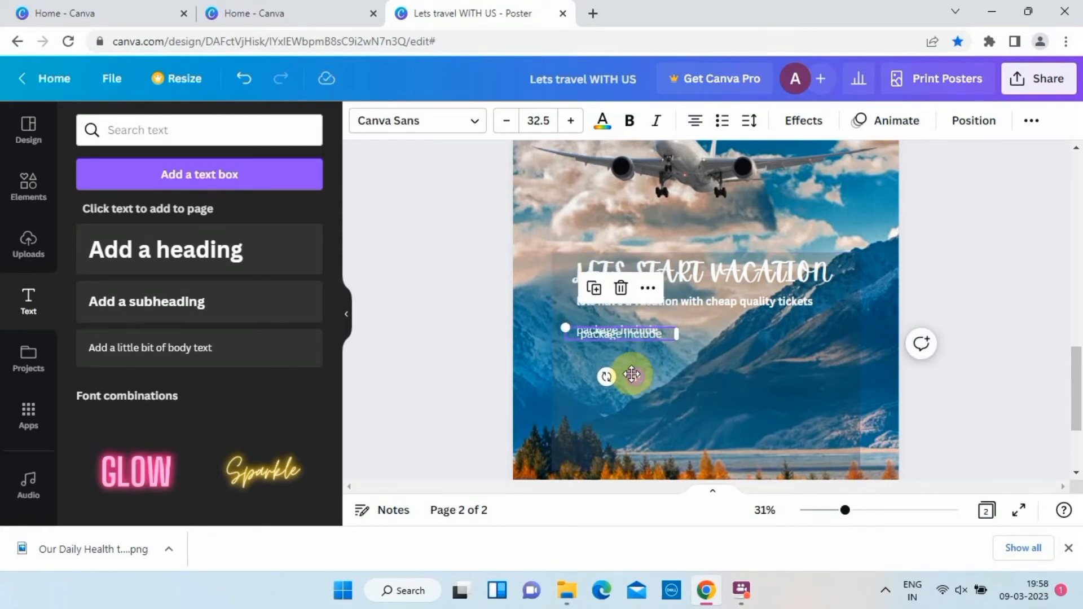
# Place a copy of the "package include" text beneath it, listing Tour Guide, Photographer, Breakfast, Hotel Room and Destination Tickets on separate lines.
pyautogui.moveTo(634, 376); pyautogui.dragTo(630, 390)
pyautogui.write('to')
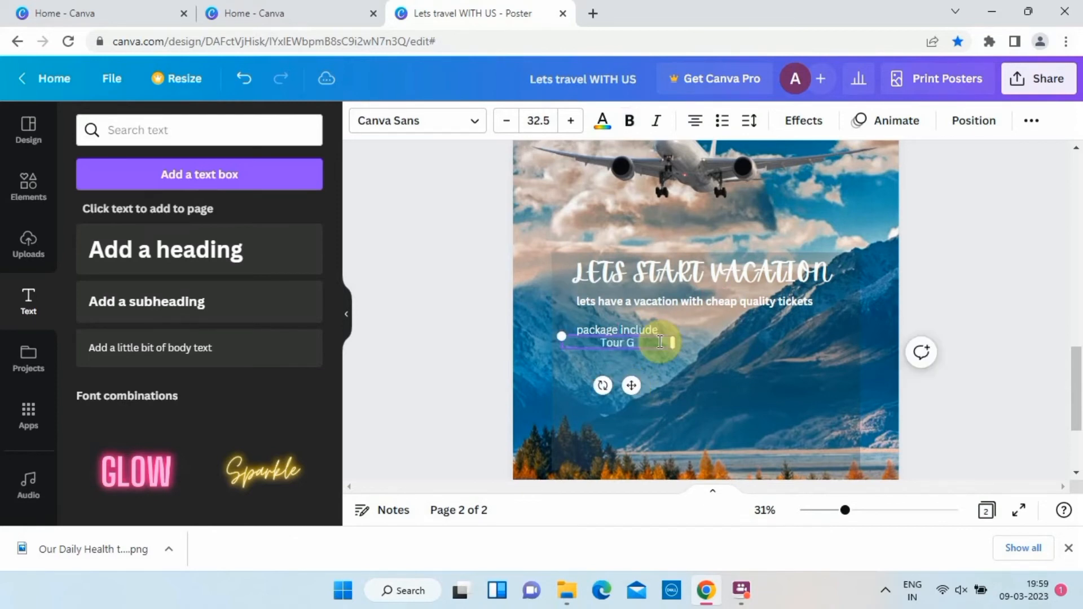
pyautogui.press('Return')
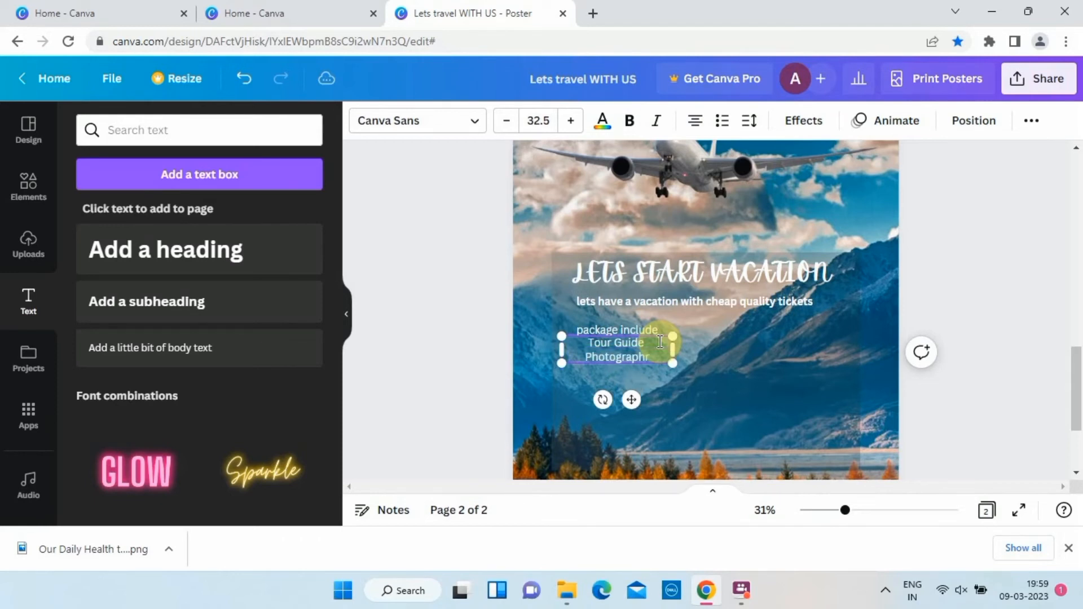
pyautogui.write('Photographer')
pyautogui.press('Return')
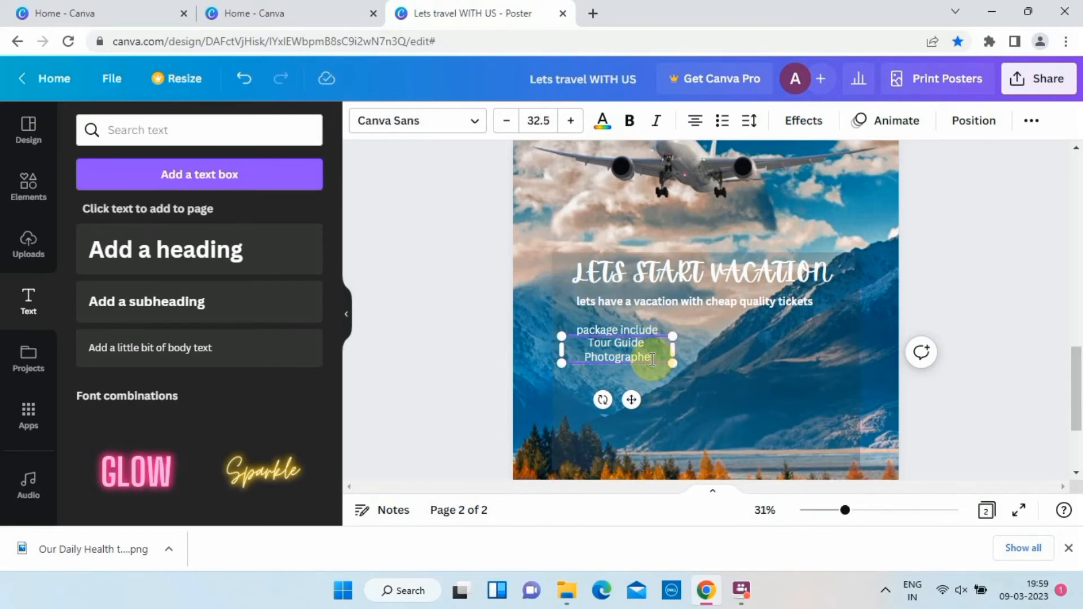
pyautogui.write('r')
pyautogui.press('Return')
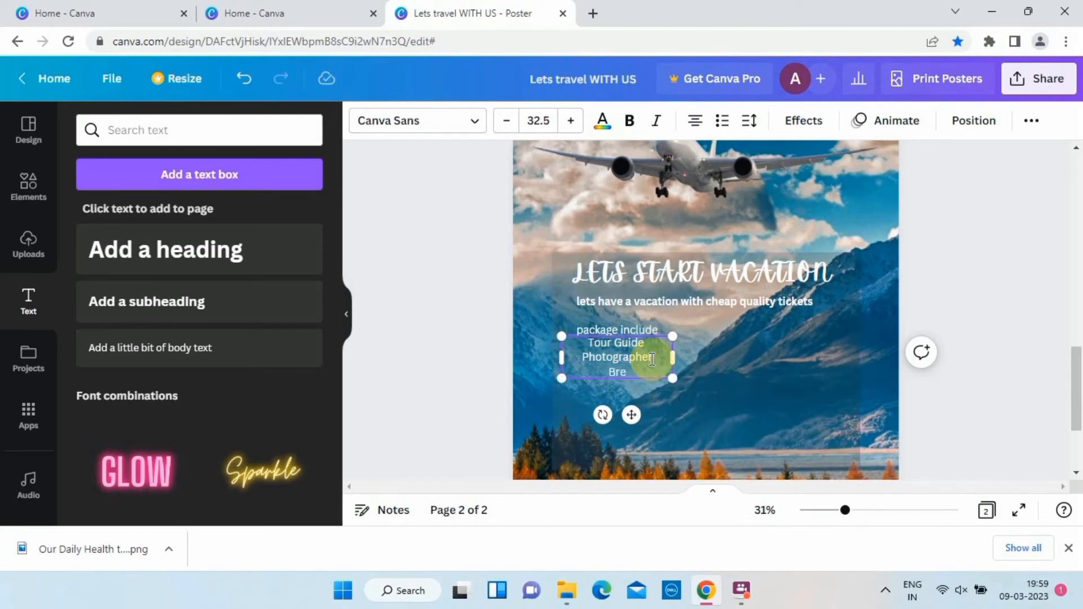
pyautogui.press('Return')
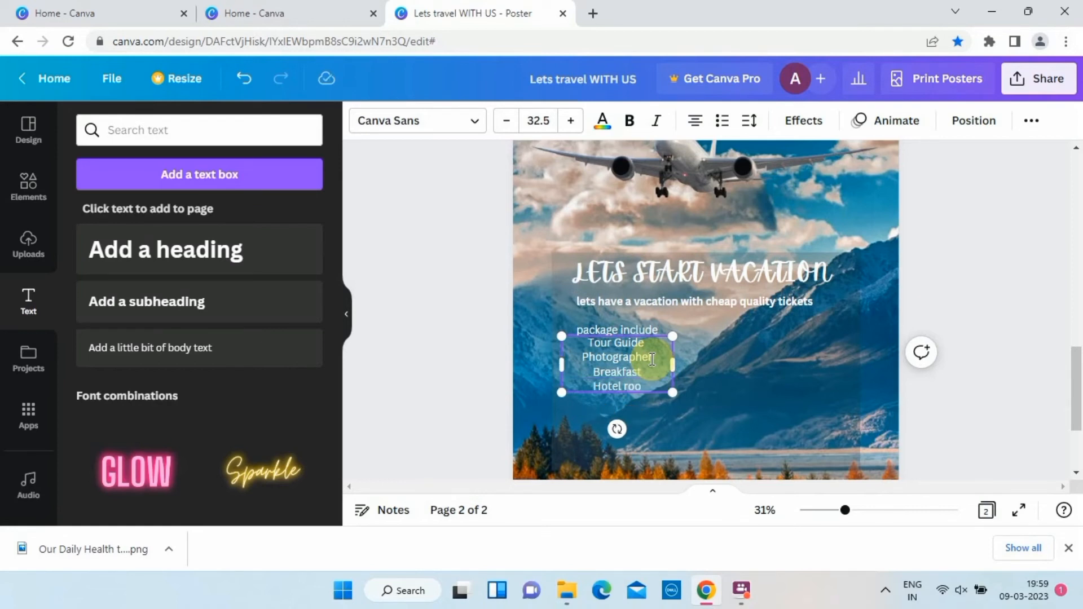
pyautogui.write('Hotel Room')
pyautogui.press('Return')
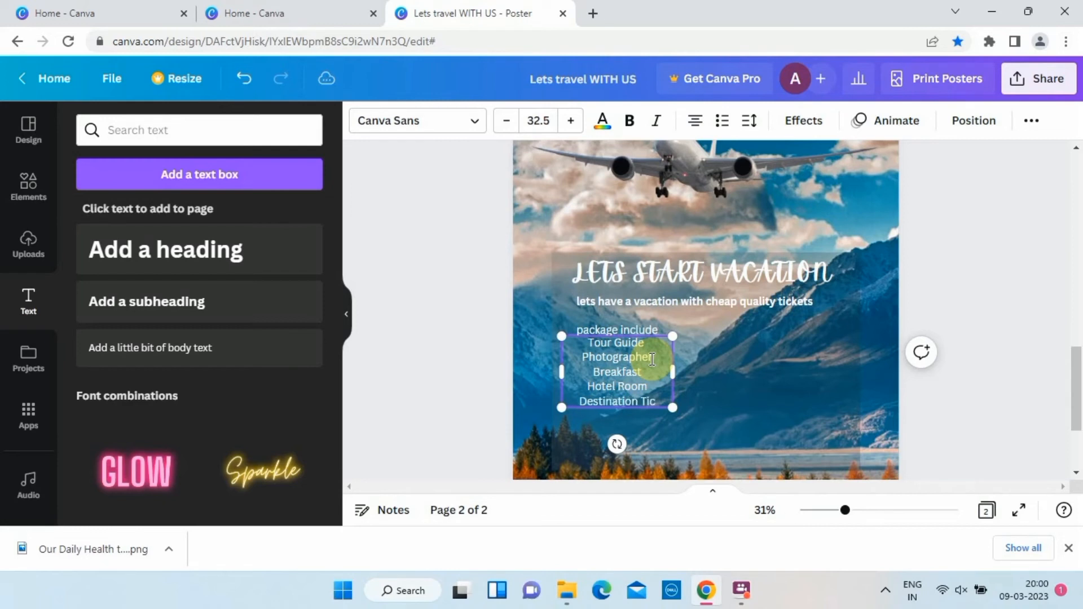
# Left-align the package list and format its lines as a bulleted list.
pyautogui.click(696, 120)
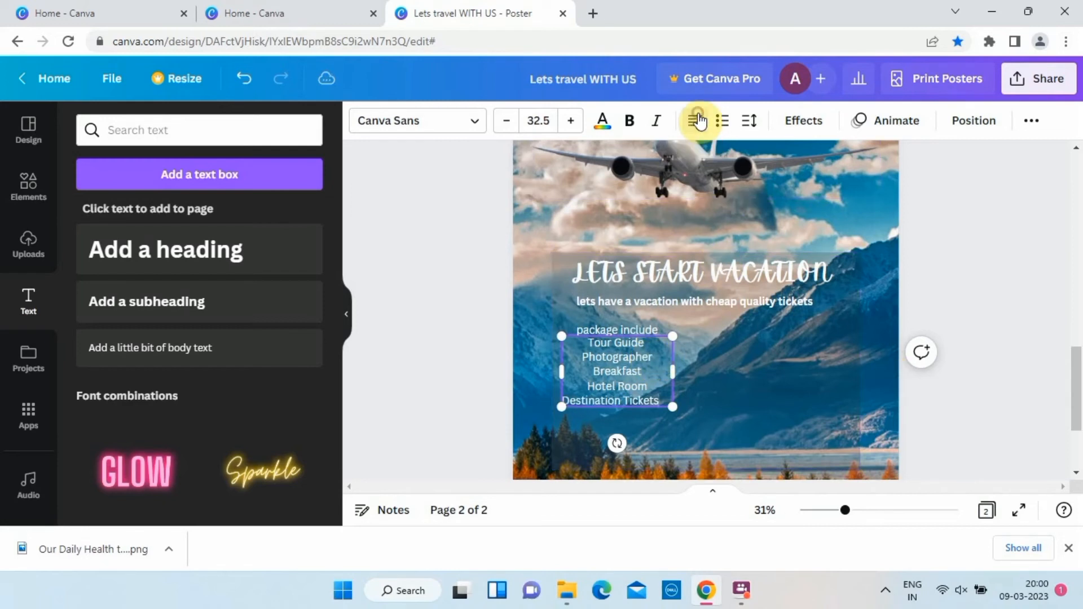
pyautogui.moveTo(676, 401); pyautogui.dragTo(579, 333)
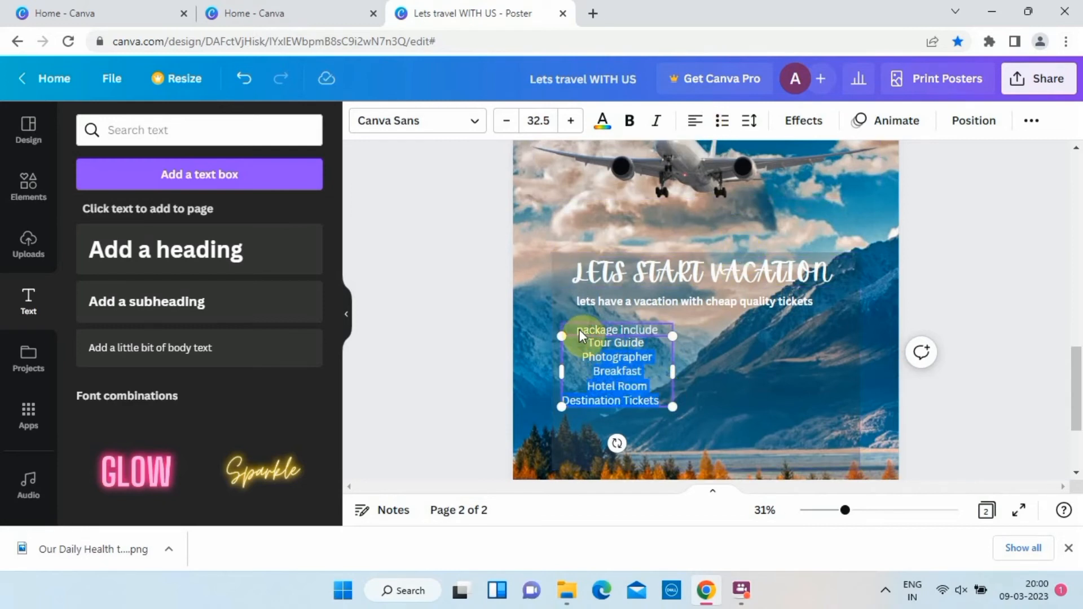
pyautogui.click(695, 120)
pyautogui.click(696, 125)
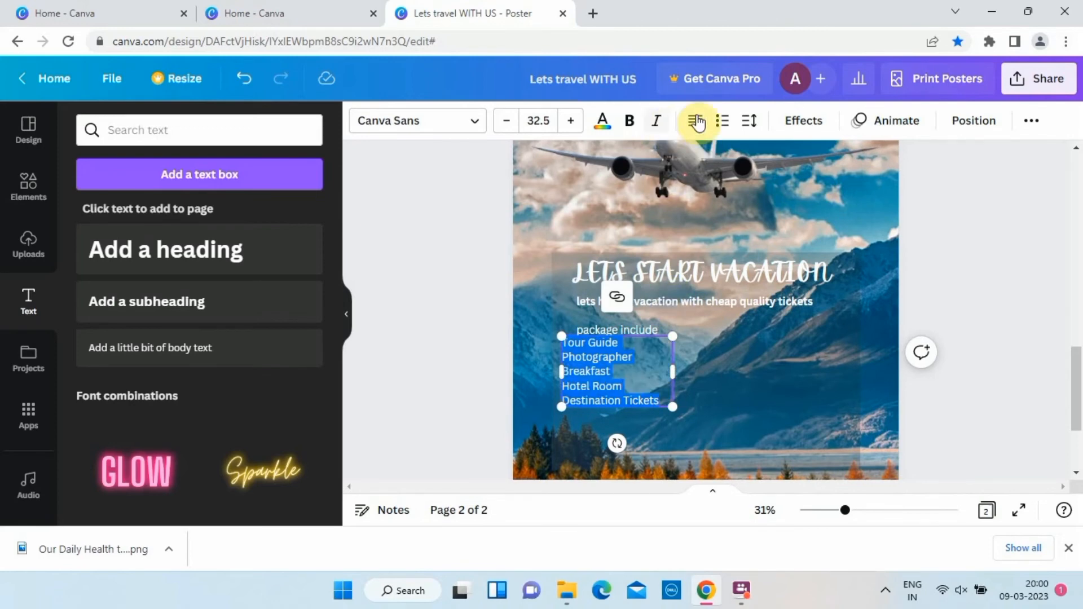
pyautogui.click(722, 123)
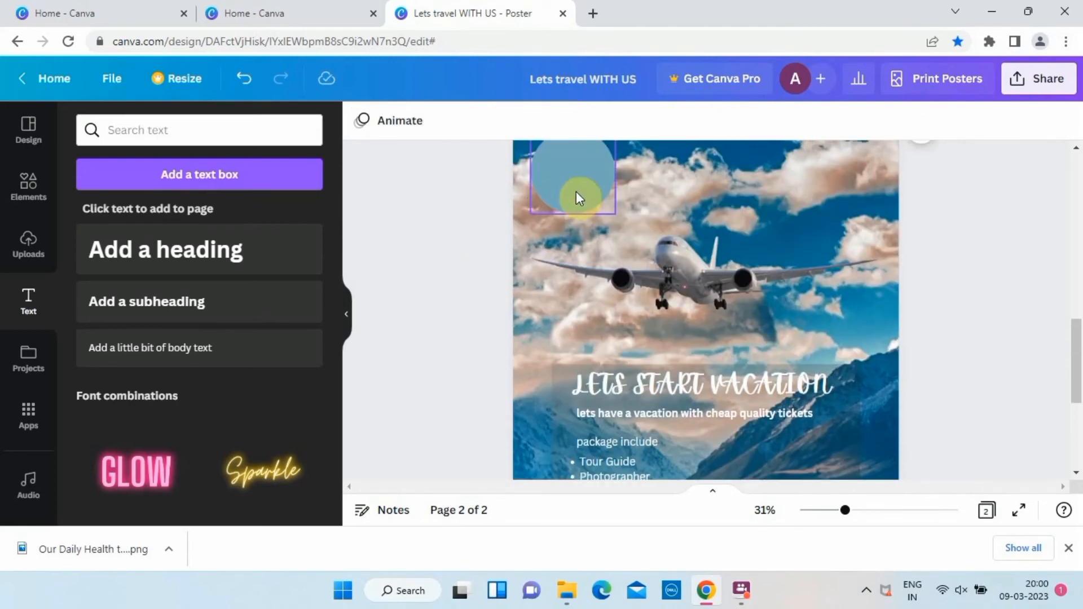
# Place a smaller copy of the blue circle to the right of the package list.
pyautogui.click(580, 198)
pyautogui.scroll(-1, 580, 198)
pyautogui.scroll(-1, 577, 191)
pyautogui.moveTo(615, 170); pyautogui.dragTo(776, 386)
pyautogui.click(461, 358)
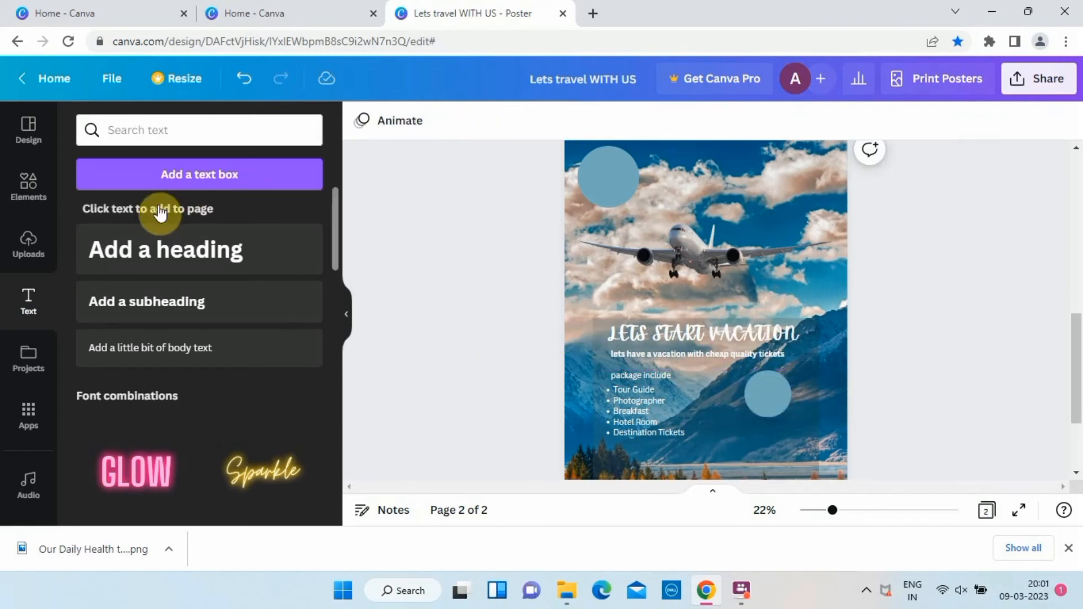
# Add a heading that reads "30% off" on two lines and make all of it bold.
pyautogui.click(165, 250)
pyautogui.click(168, 255)
pyautogui.write('30')
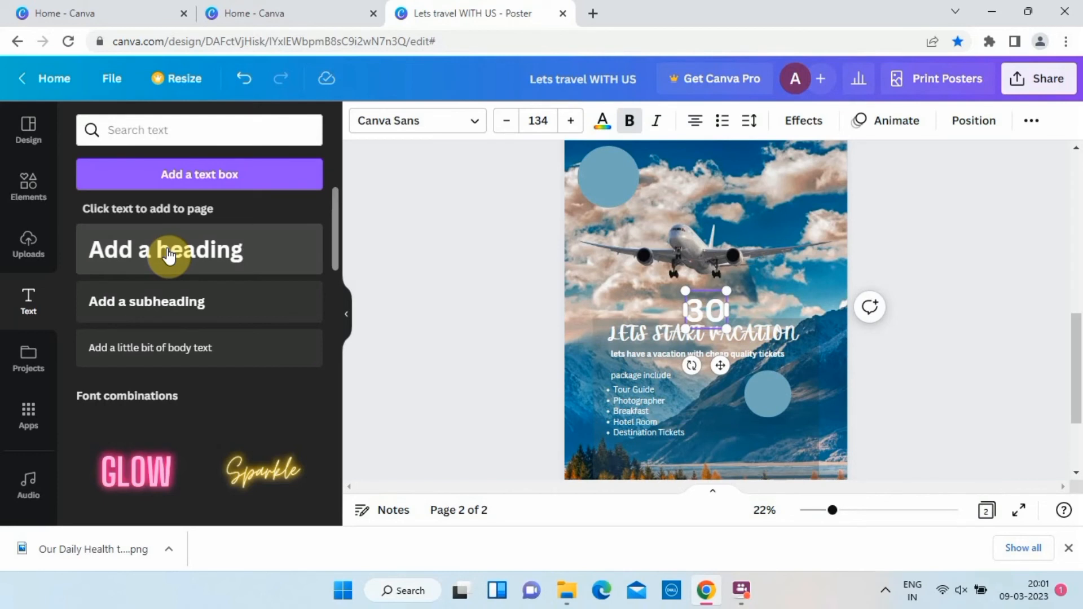
pyautogui.write('%')
pyautogui.press('Return')
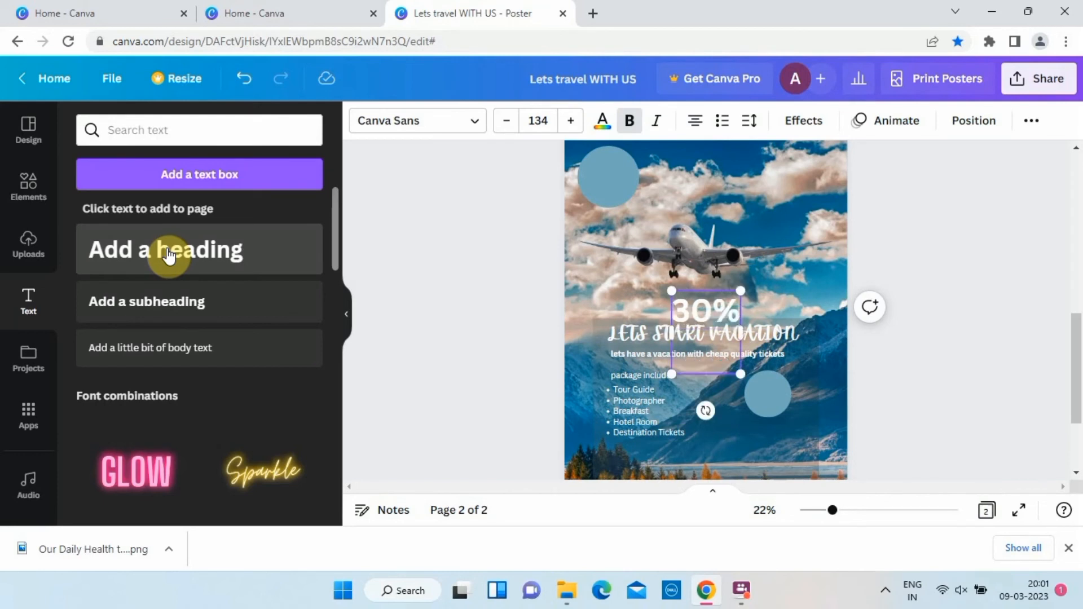
pyautogui.write('OFF')
pyautogui.press('BackSpace')
pyautogui.write('off')
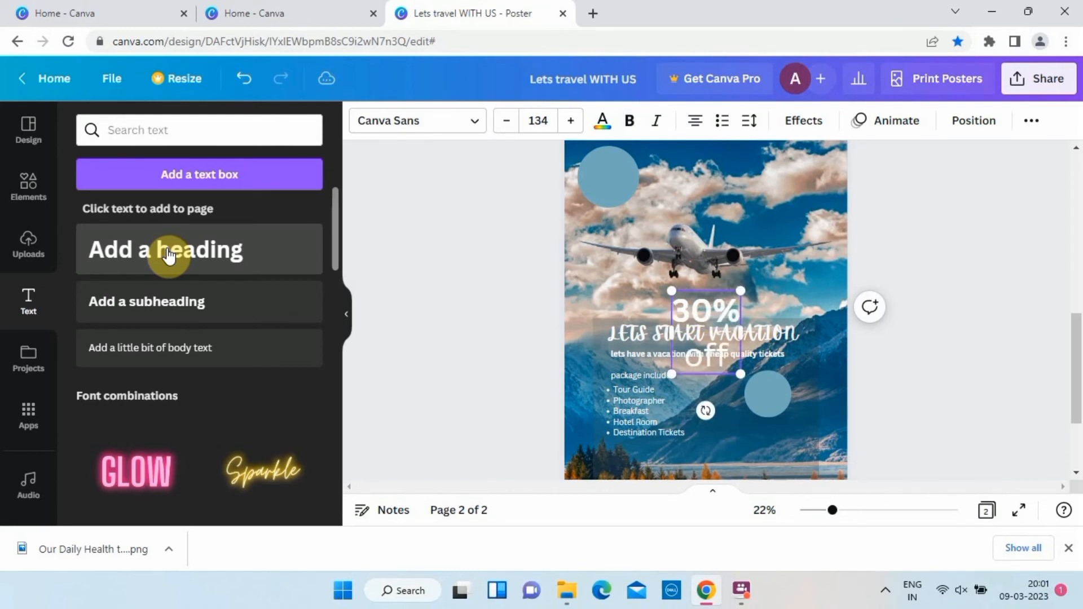
pyautogui.moveTo(733, 361); pyautogui.dragTo(672, 305)
pyautogui.click(630, 120)
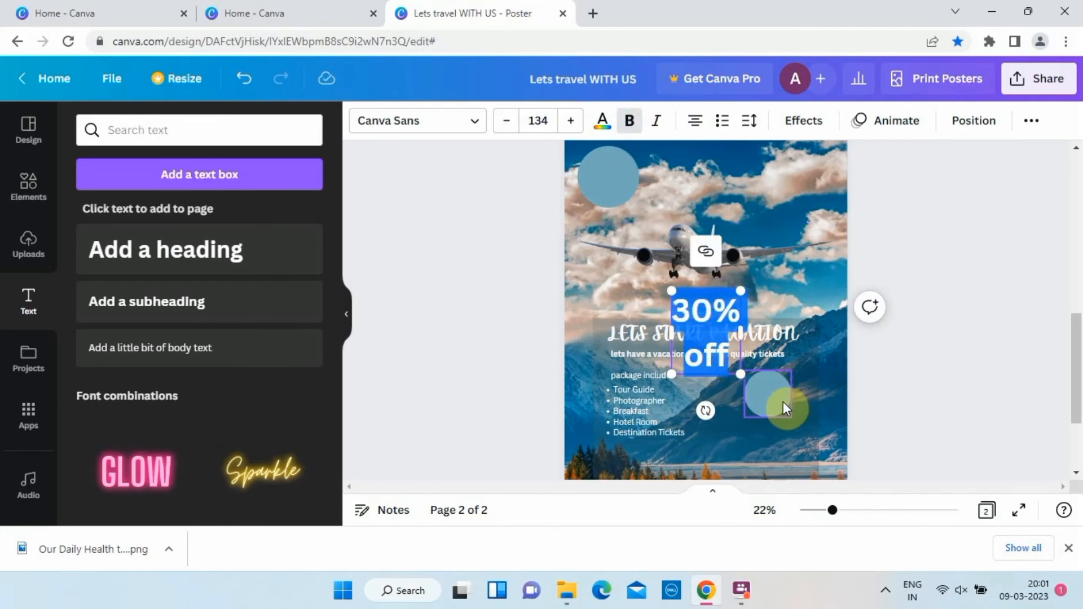
# Move the "30% off" text onto the small circle and scale it down to font size 62.4.
pyautogui.click(783, 401)
pyautogui.click(730, 313)
pyautogui.moveTo(731, 313); pyautogui.dragTo(754, 392)
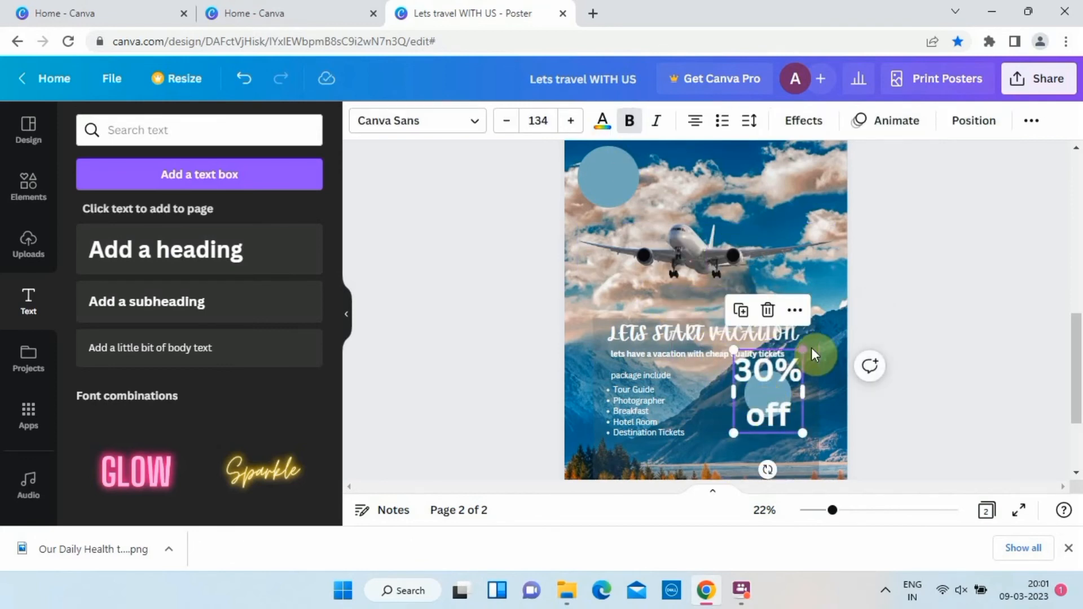
pyautogui.moveTo(791, 346); pyautogui.dragTo(770, 400)
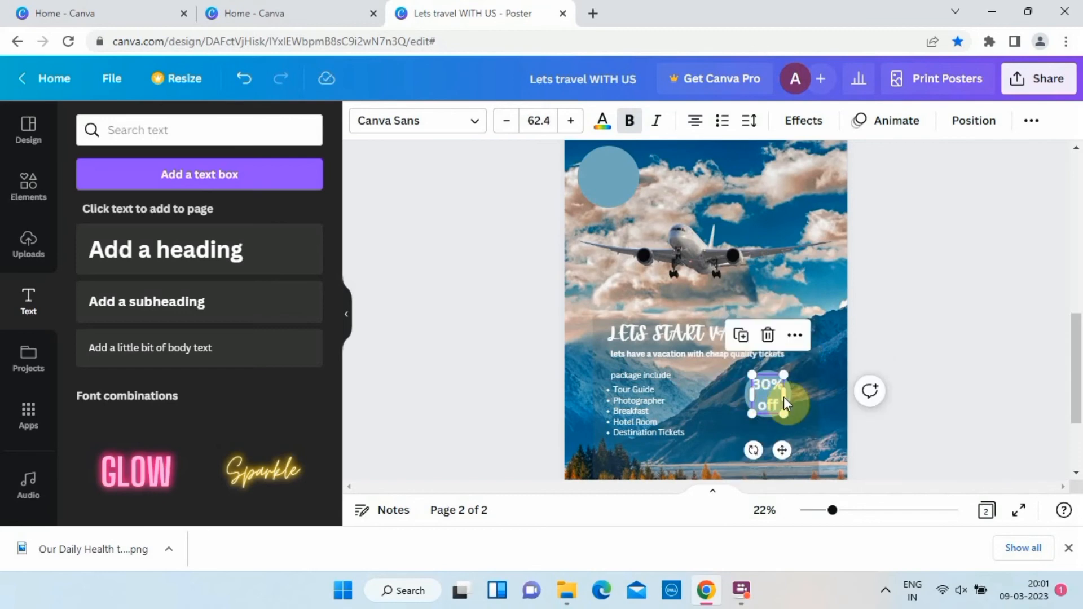
# Reduce the "30% off" text's line spacing to 1.05 and center it inside the small circle.
pyautogui.click(749, 120)
pyautogui.moveTo(843, 240); pyautogui.dragTo(815, 255)
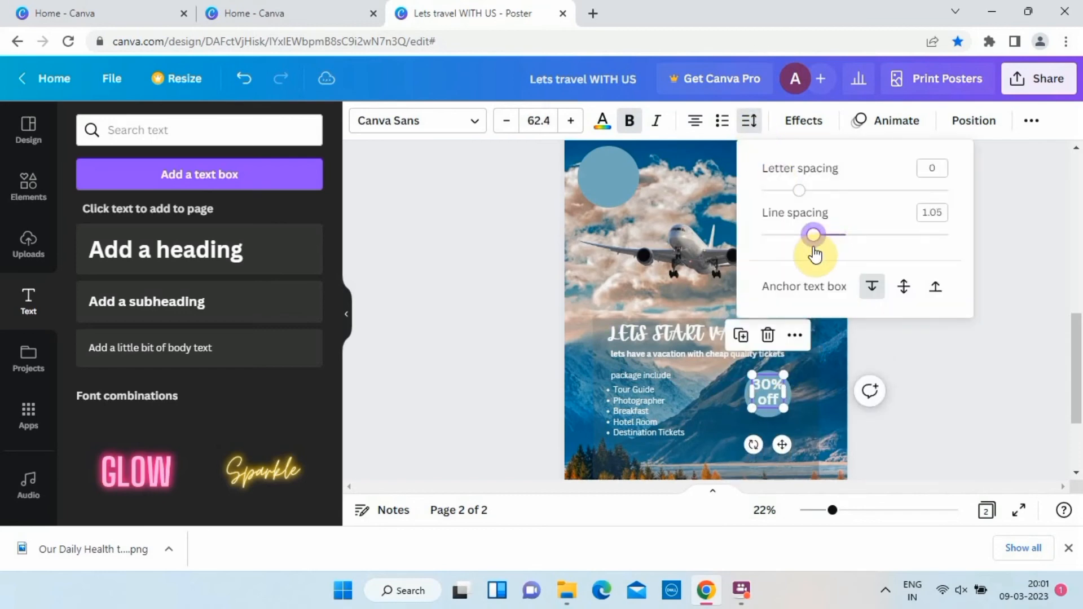
pyautogui.click(830, 361)
pyautogui.scroll(3, 830, 361)
pyautogui.click(786, 292)
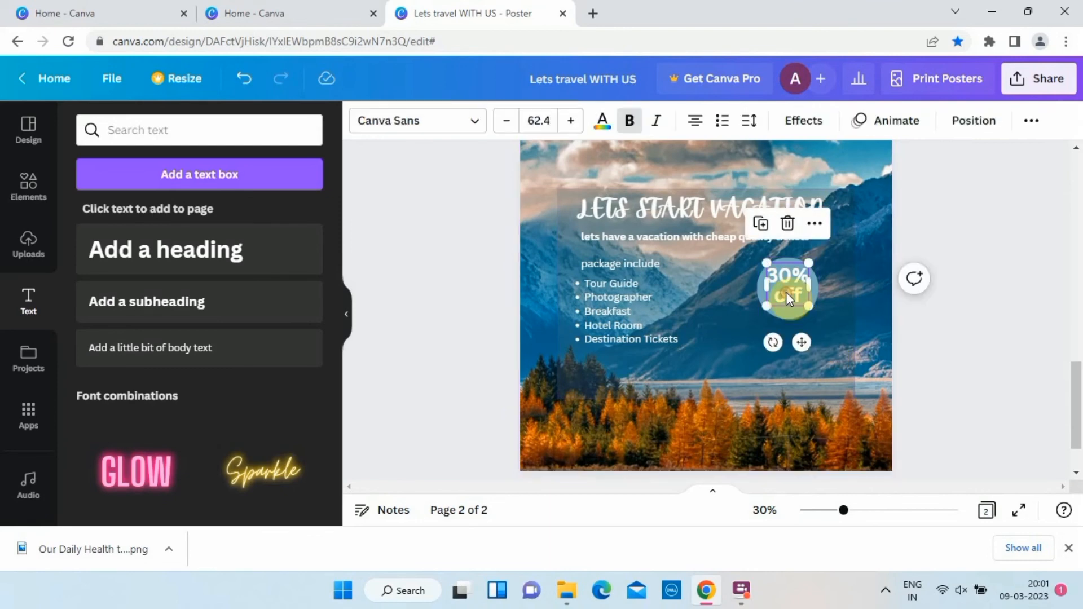
pyautogui.click(465, 340)
# Copy the "BOOK NOW" button from page 1 to page 2 and place it below the "30% off" circle.
pyautogui.scroll(-3, 445, 374)
pyautogui.scroll(5, 446, 374)
pyautogui.click(811, 271)
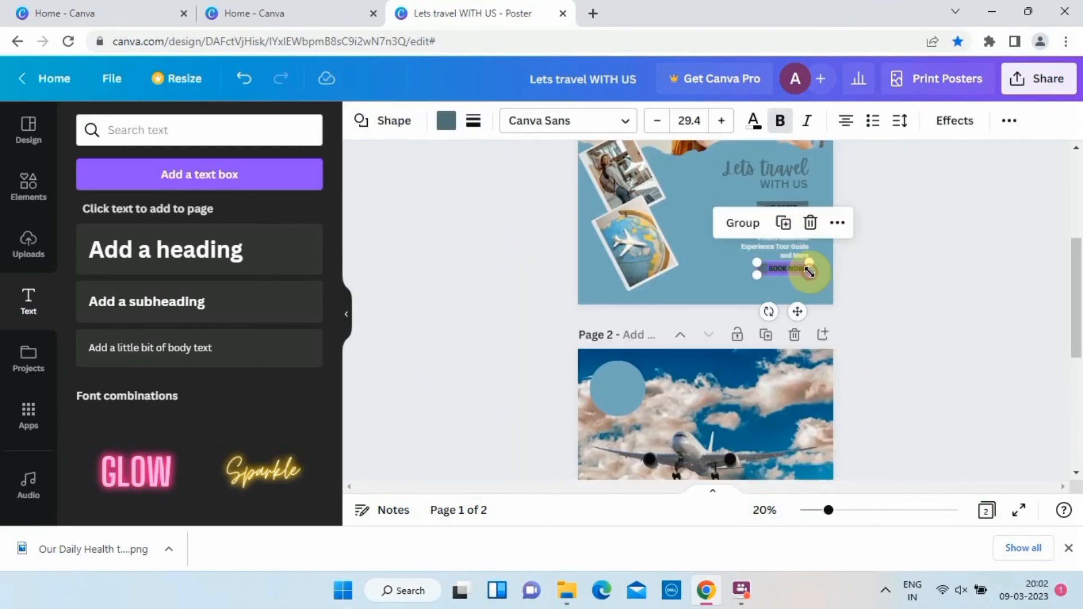
pyautogui.scroll(-5, 810, 270)
pyautogui.click(718, 364)
pyautogui.hotkey('ctrl', 'v')
pyautogui.moveTo(799, 411); pyautogui.dragTo(780, 369)
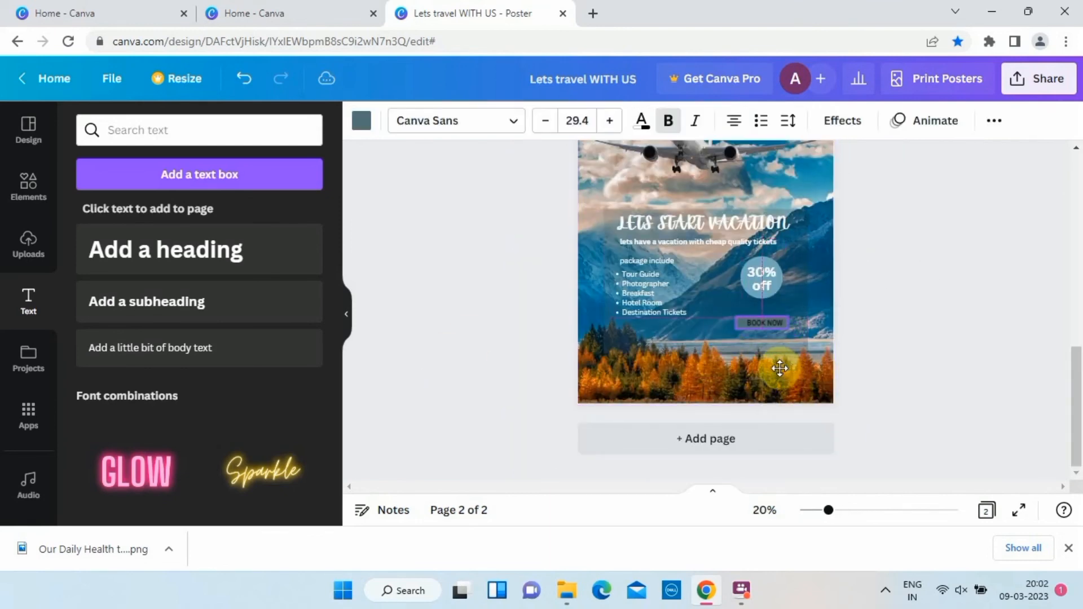
pyautogui.click(948, 294)
# Change the fill of the "BOOK NOW" button's rectangle on page 2 to white.
pyautogui.scroll(3, 948, 294)
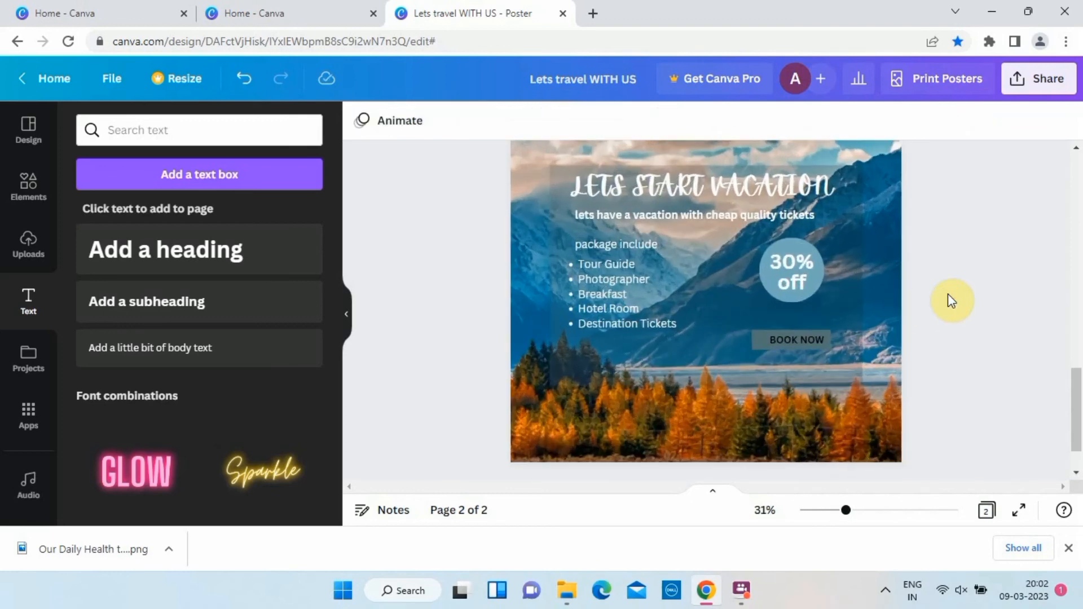
pyautogui.click(756, 341)
pyautogui.click(444, 121)
pyautogui.click(249, 257)
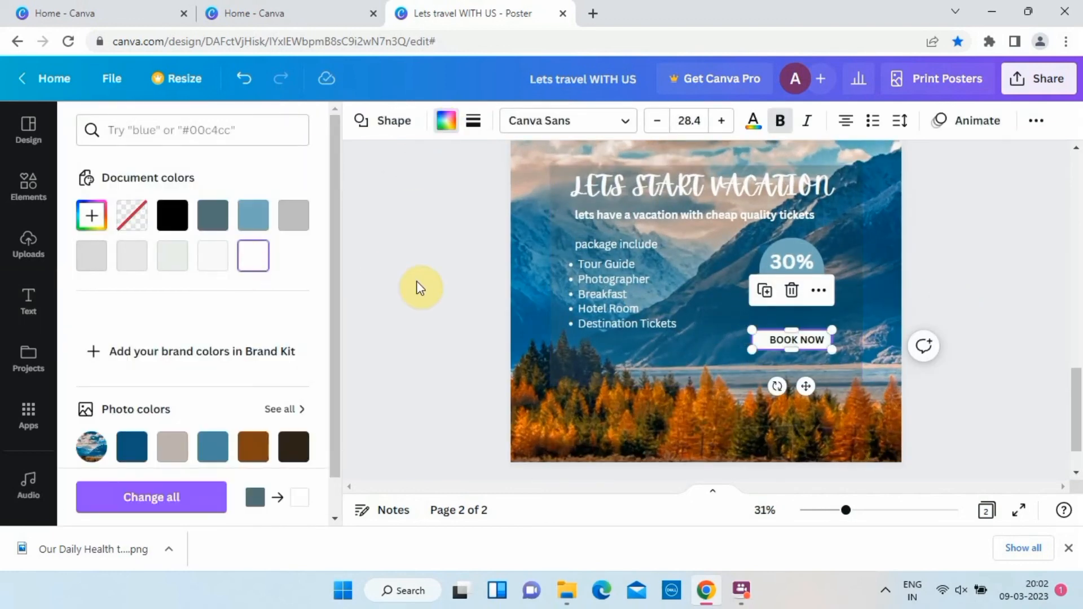
pyautogui.click(418, 286)
pyautogui.scroll(-3, 423, 316)
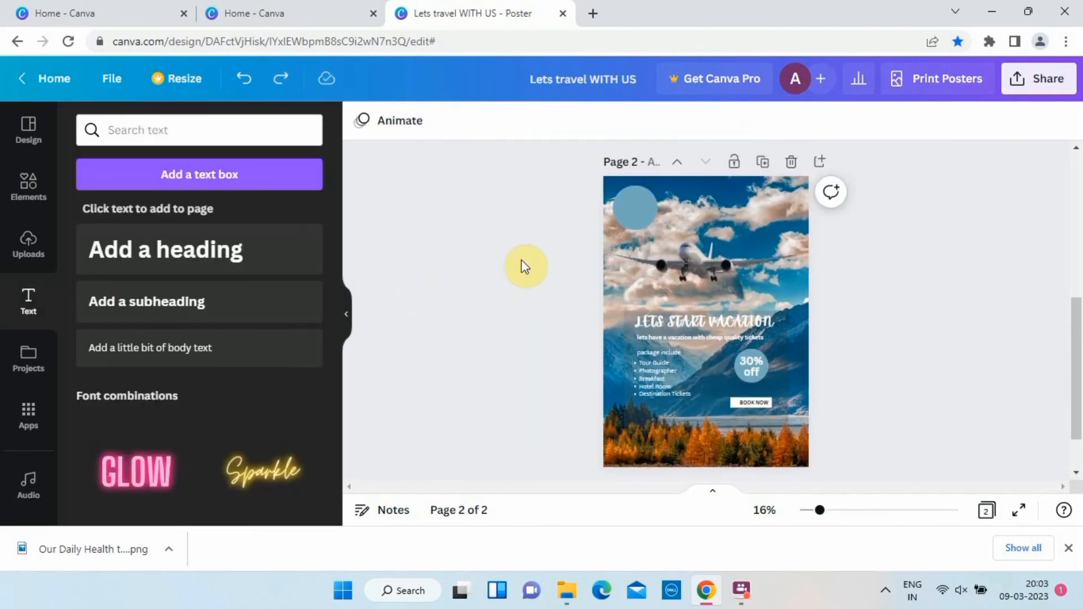
# Delete the large blue circle from the upper-left corner of page 2.
pyautogui.click(630, 227)
pyautogui.click(447, 122)
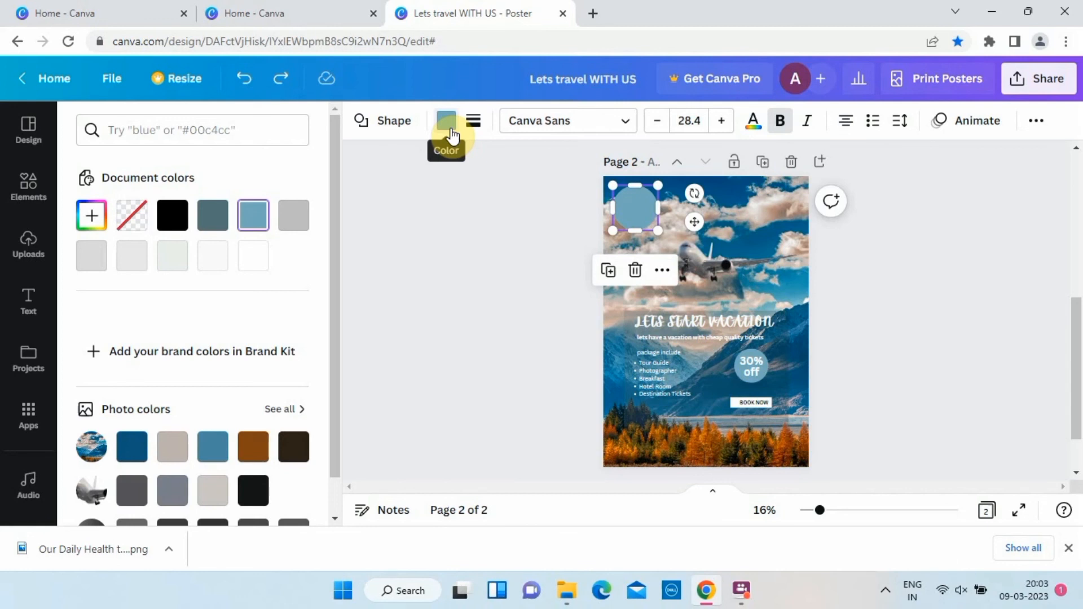
pyautogui.press('Delete')
# Download the finished poster design as PNG.
pyautogui.click(1038, 79)
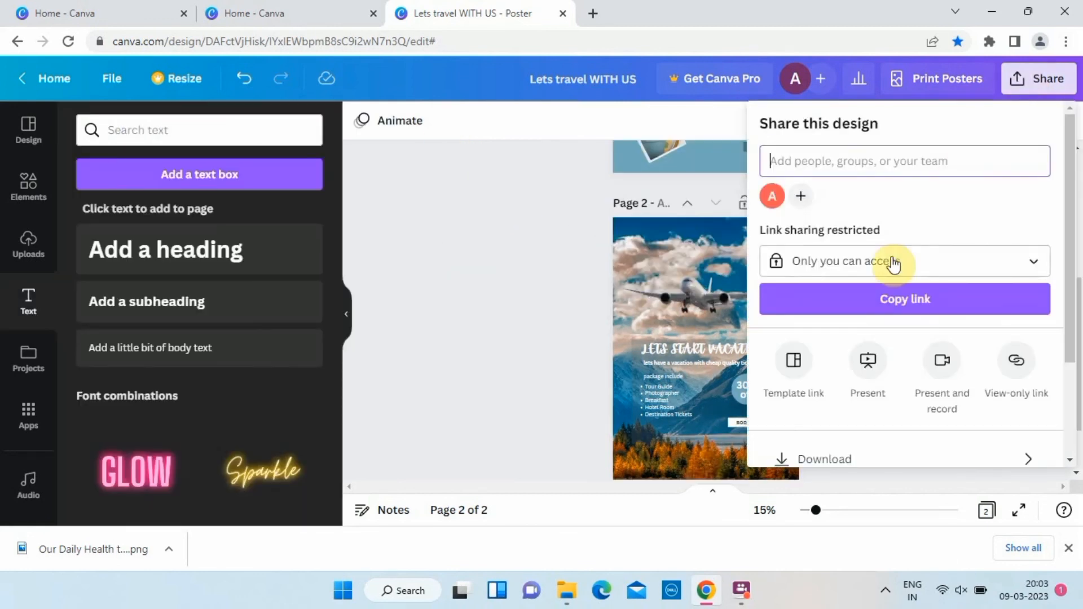
pyautogui.click(821, 461)
pyautogui.click(880, 439)
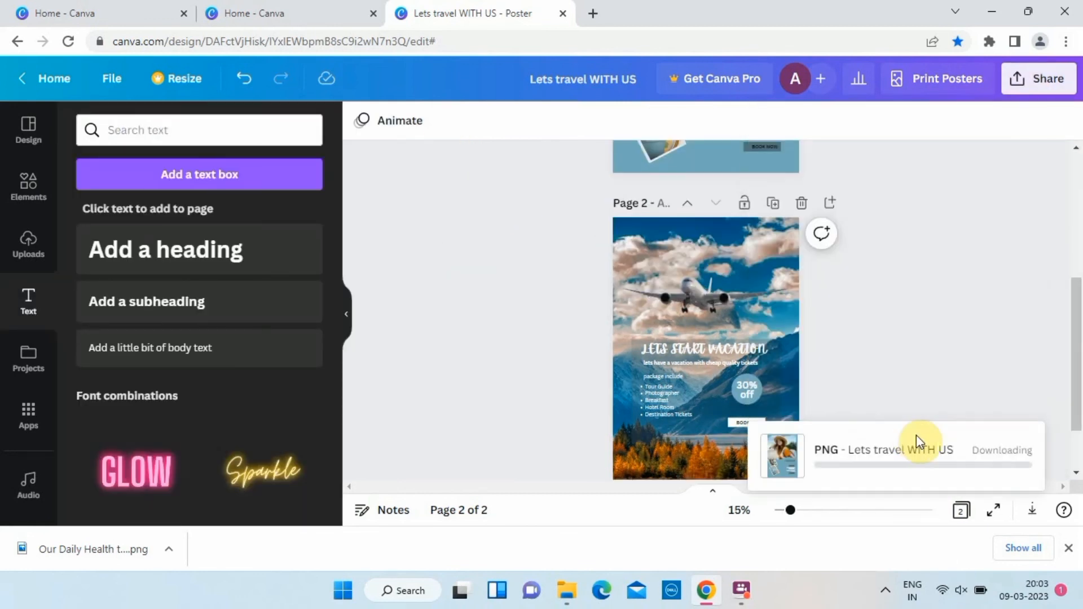